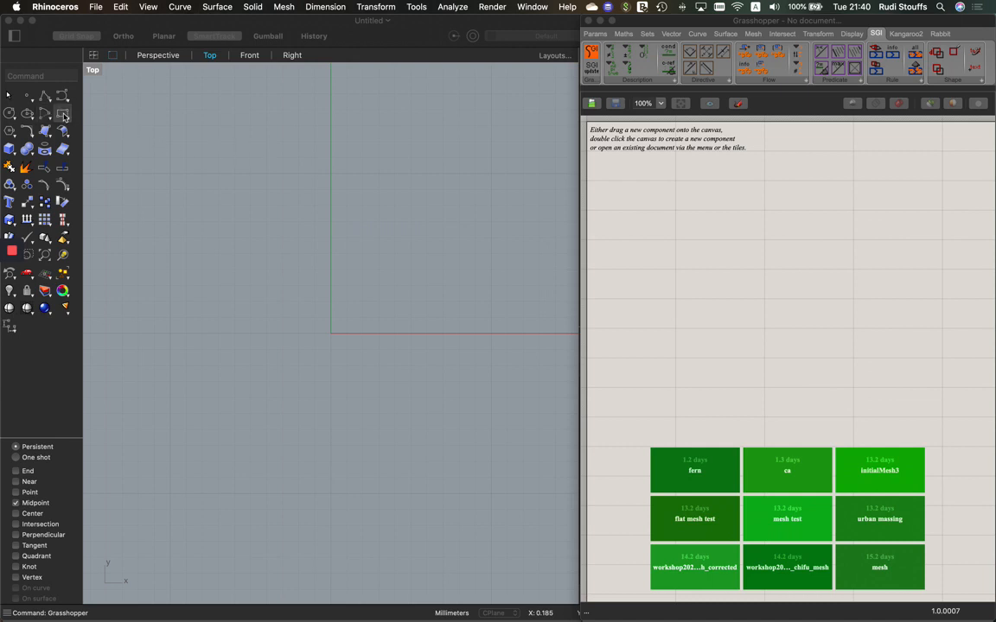
- Draw a 4 mm square in the Top view with its lower-left corner at (-10, 0)
click(63, 115)
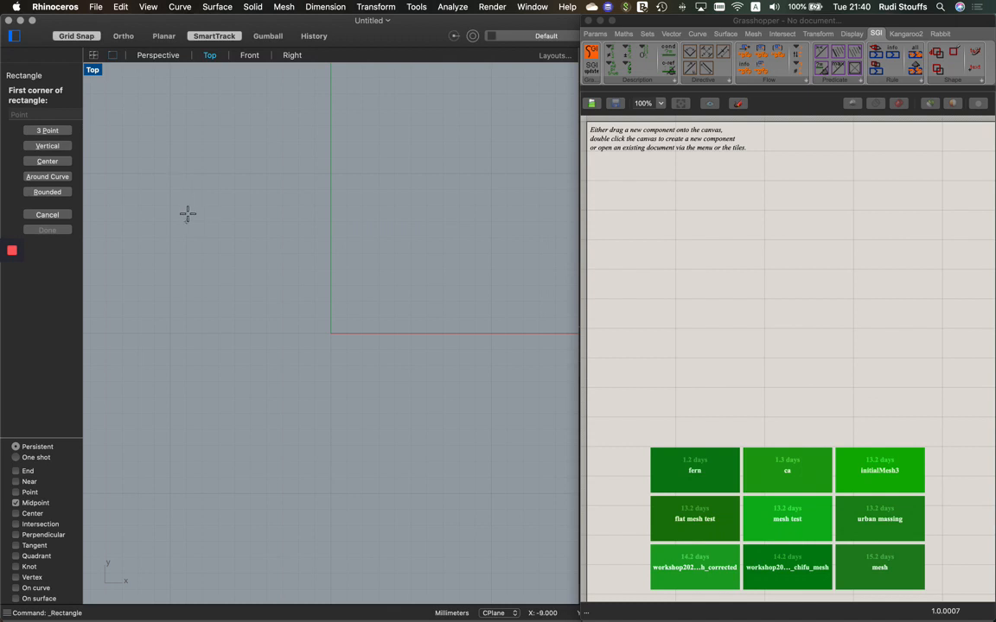
click(171, 333)
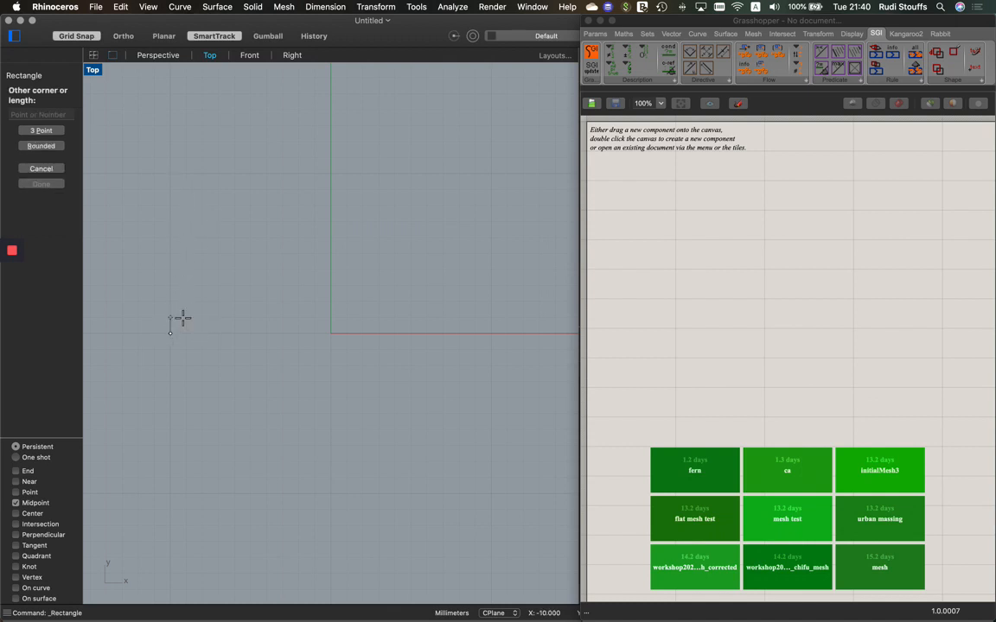
click(234, 269)
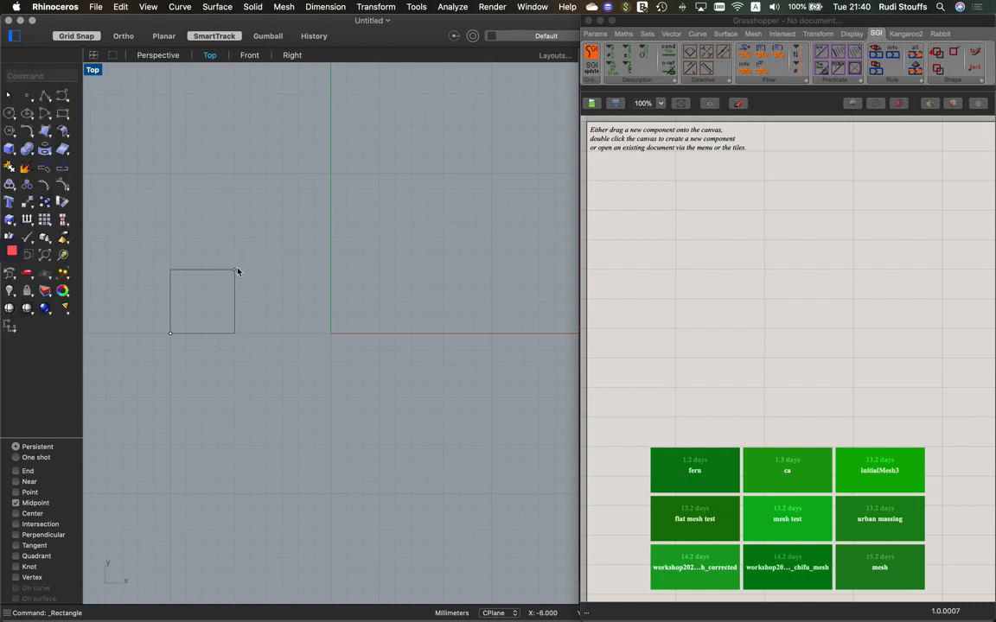
- Duplicate the square and move the copy 2 mm along both X and Y so the two squares overlap
click(171, 314)
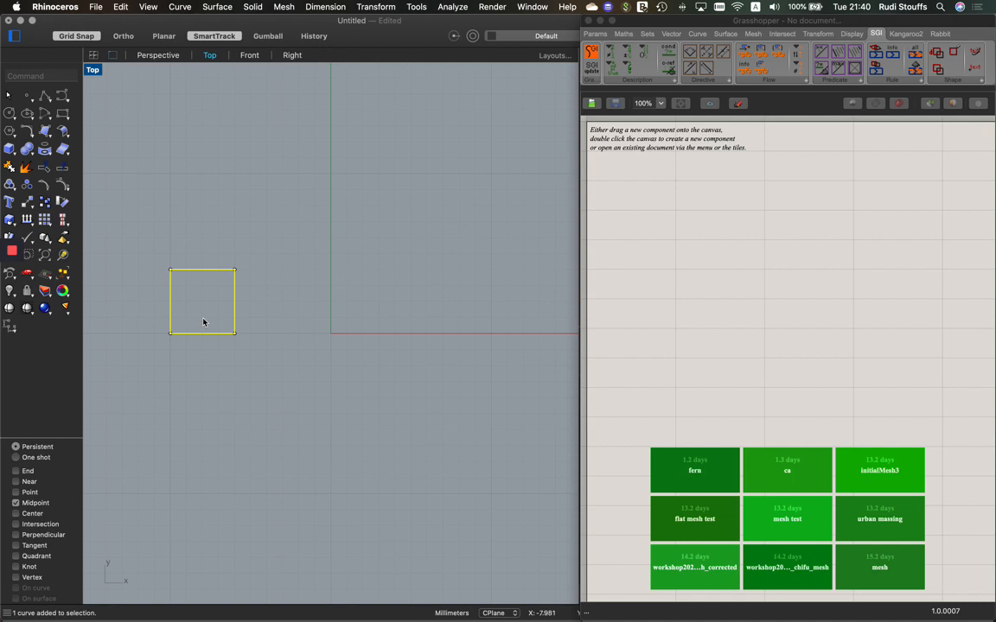
key(super+c)
key(super+v)
drag(202, 328, 230, 308)
click(287, 337)
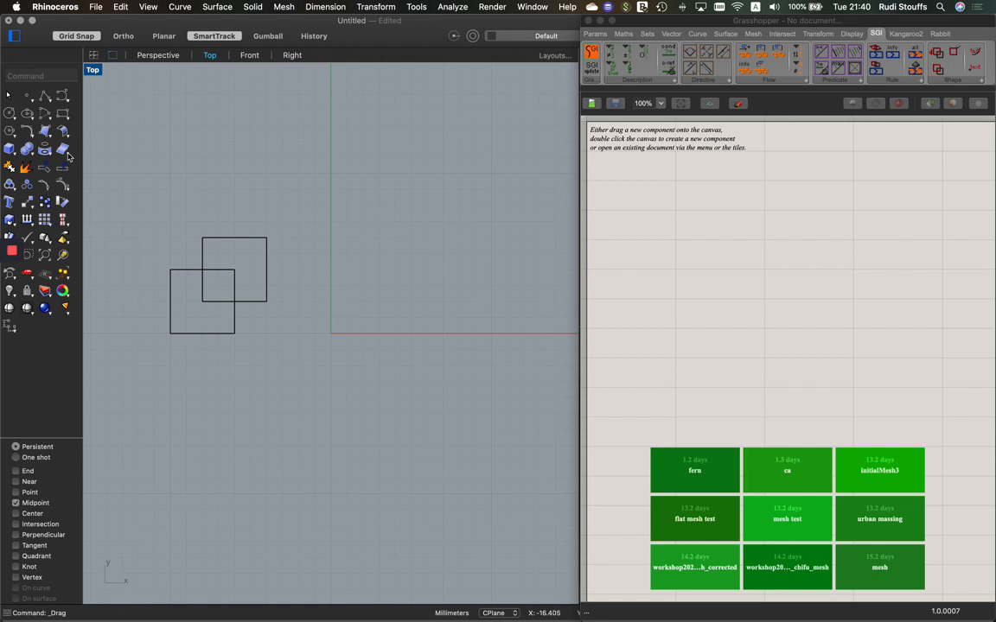
- Draw a closed L-shaped polyline, 6 mm overall with 3 mm arms, from (-10, -10), and place an overlapping copy 3 mm lower and 3 mm left
click(43, 95)
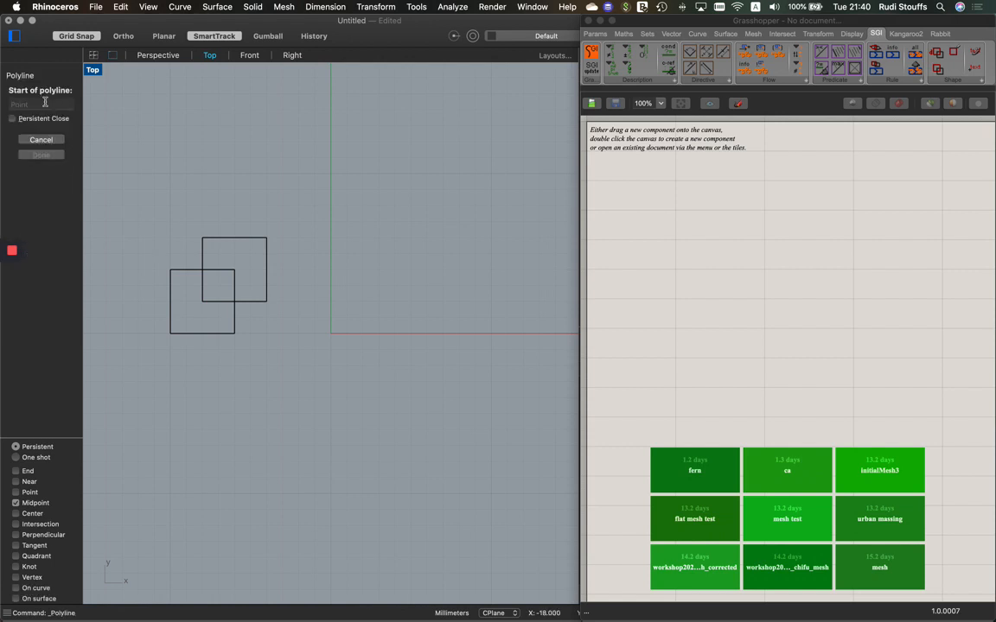
click(169, 493)
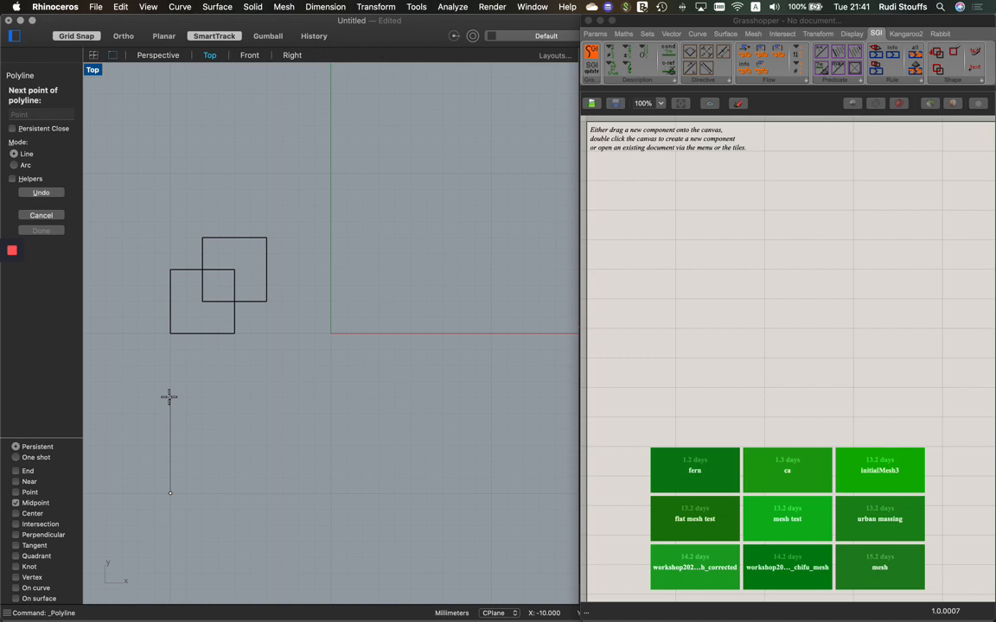
click(169, 397)
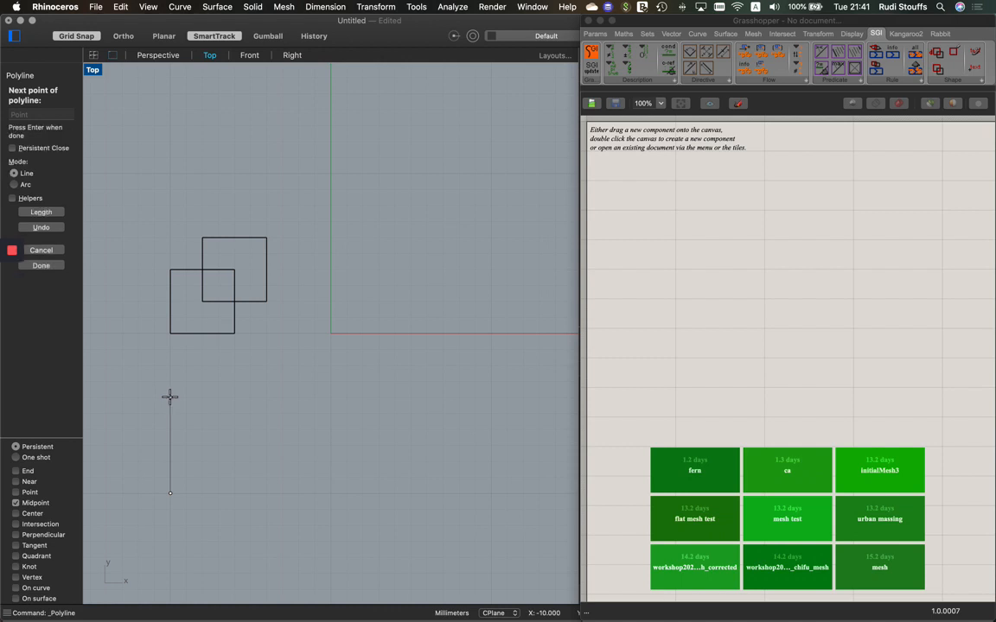
click(218, 397)
click(218, 445)
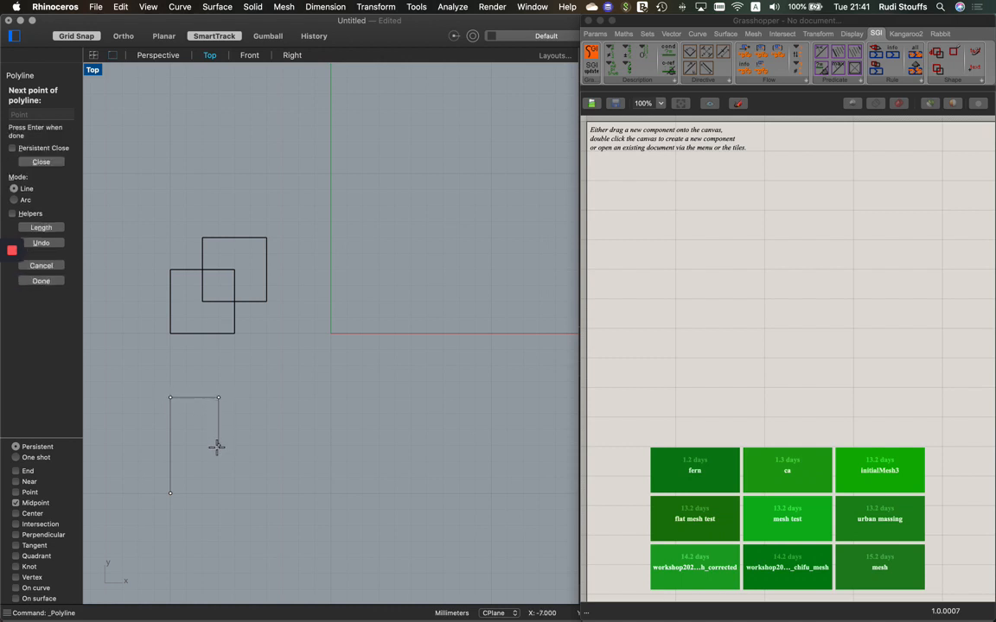
click(266, 445)
click(267, 493)
click(170, 494)
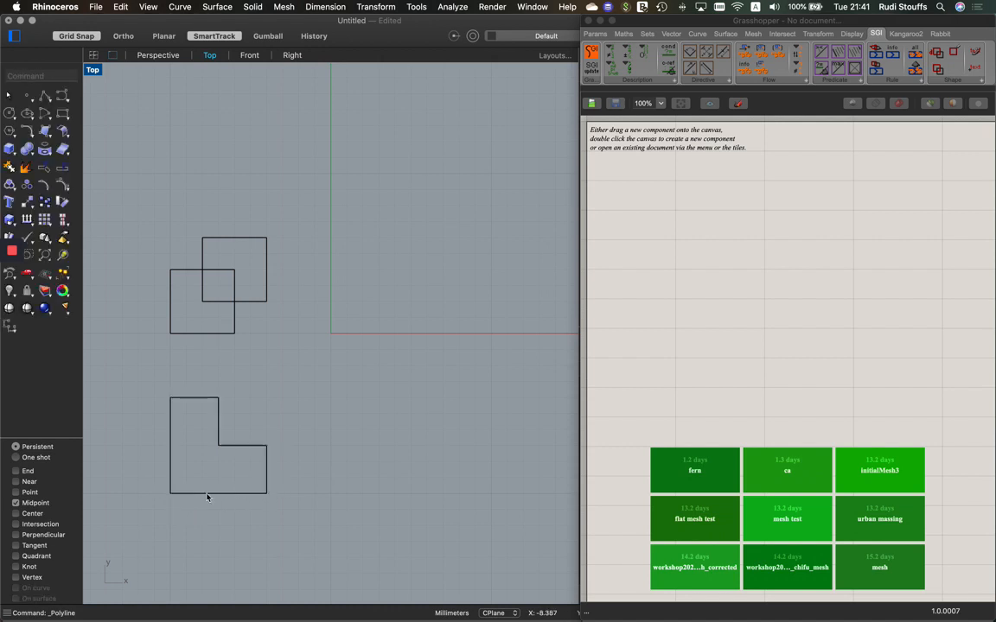
click(202, 493)
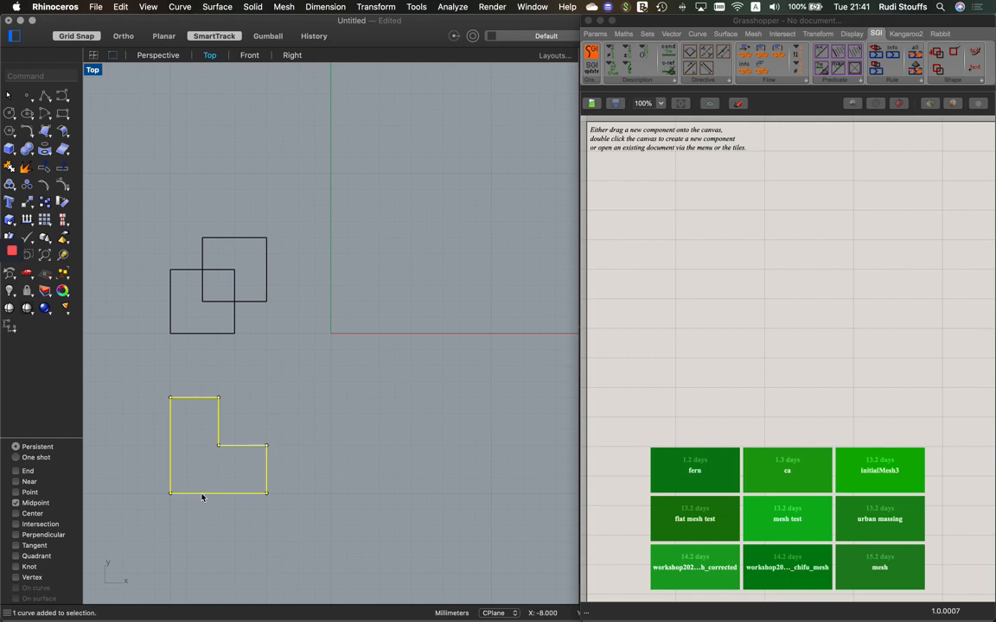
drag(202, 496, 155, 542)
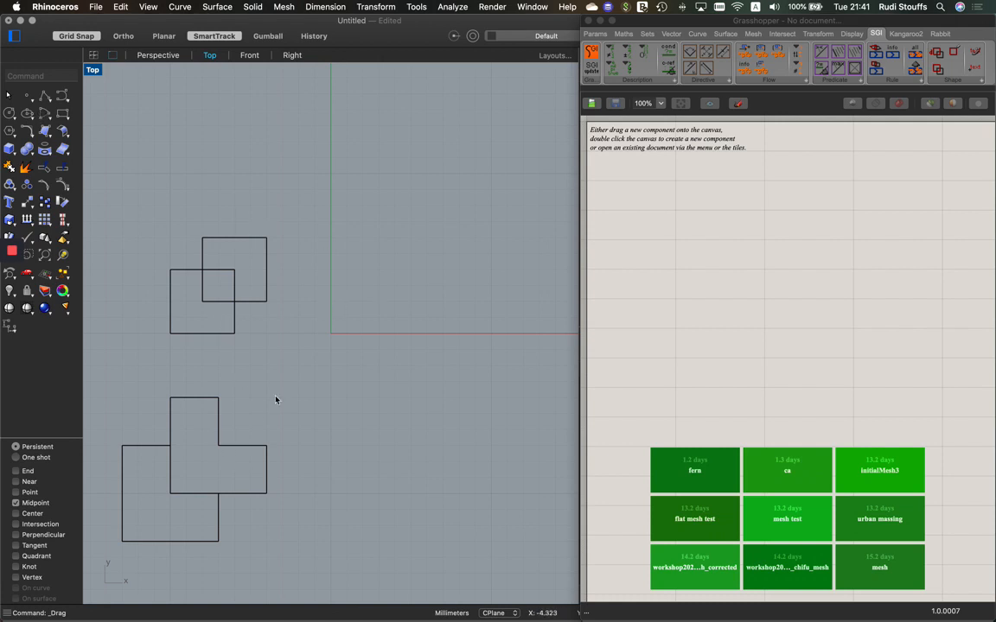
click(62, 114)
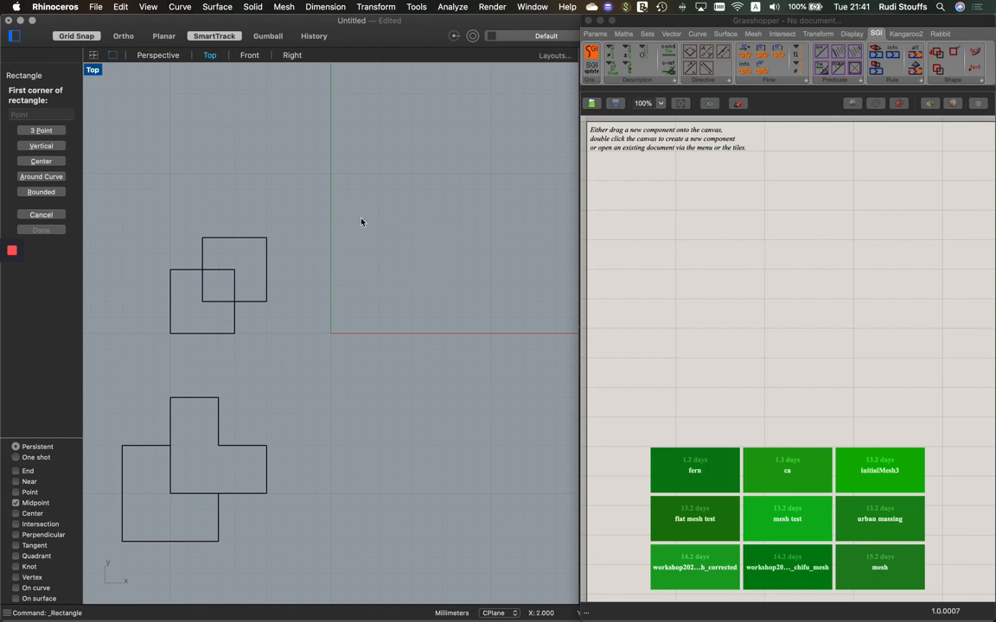
click(459, 205)
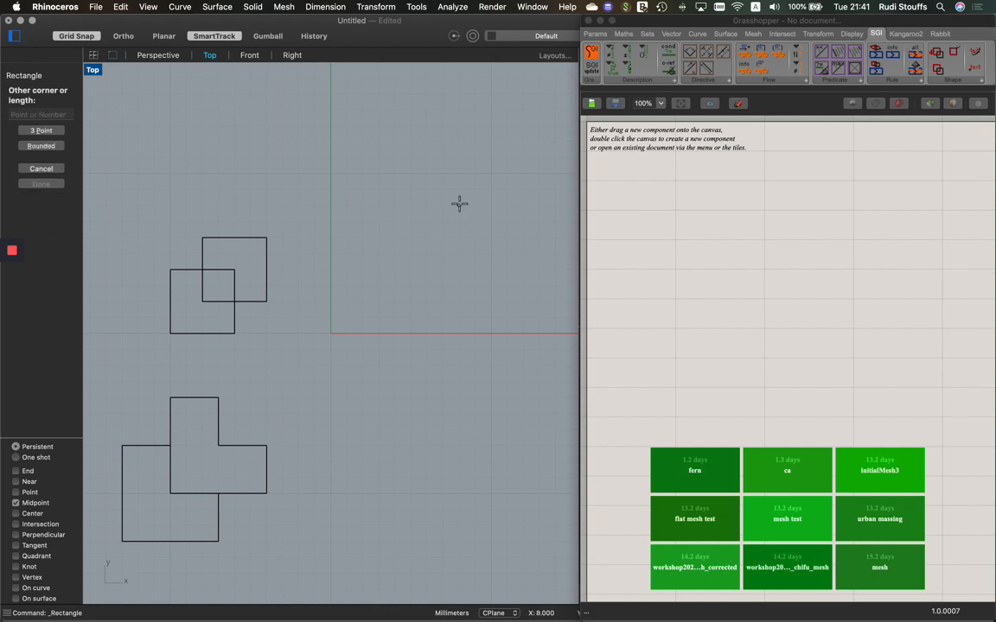
click(331, 205)
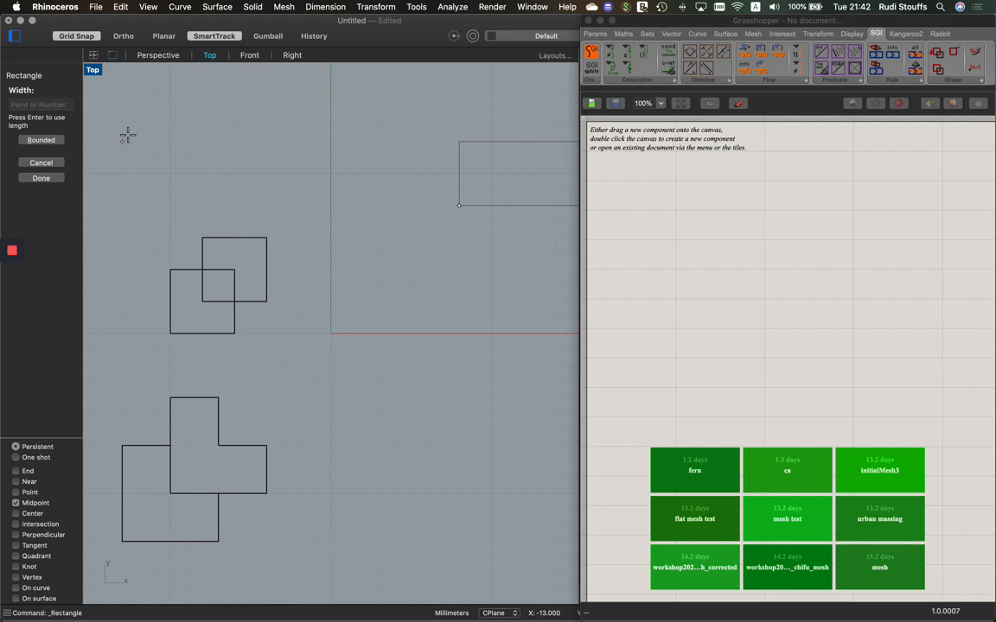
key(Escape)
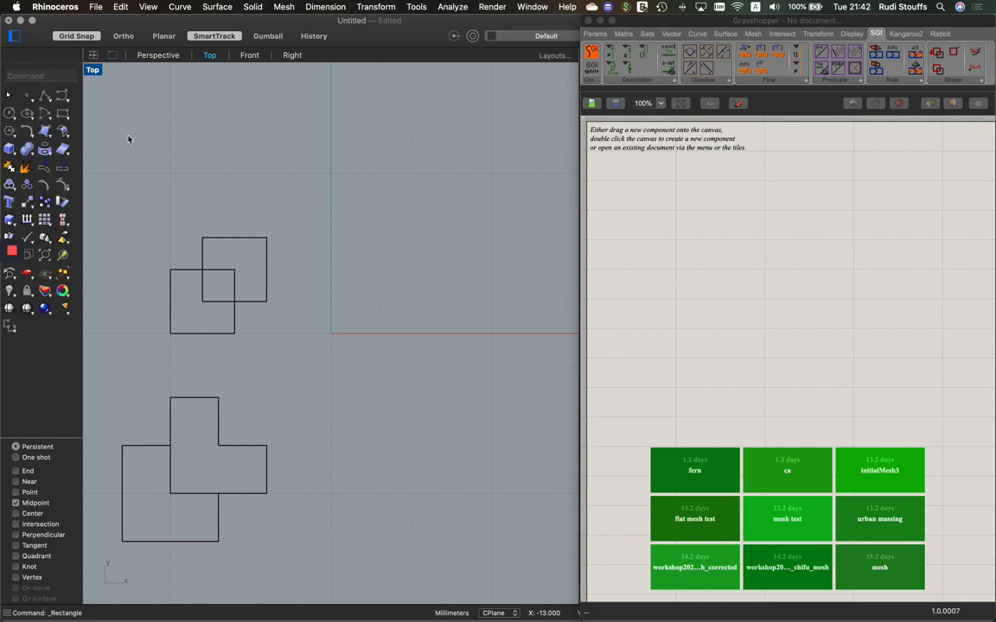
- Draw a closed L-shaped polyline from (8, 8), 8 mm overall with 4 mm arms, spanning up to (8, 16) with its upper-left quarter cut out
click(43, 95)
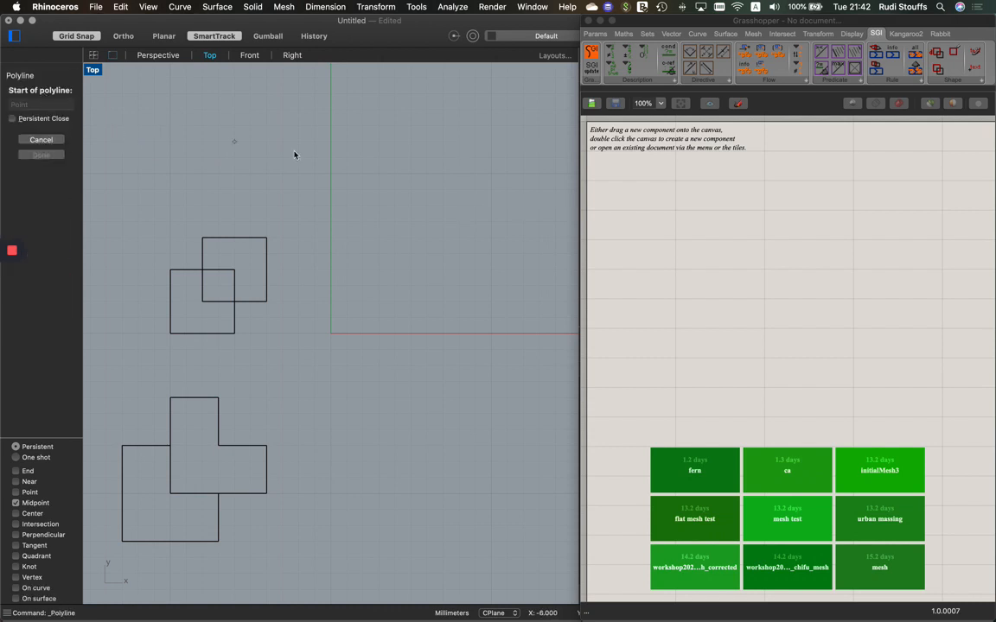
click(458, 206)
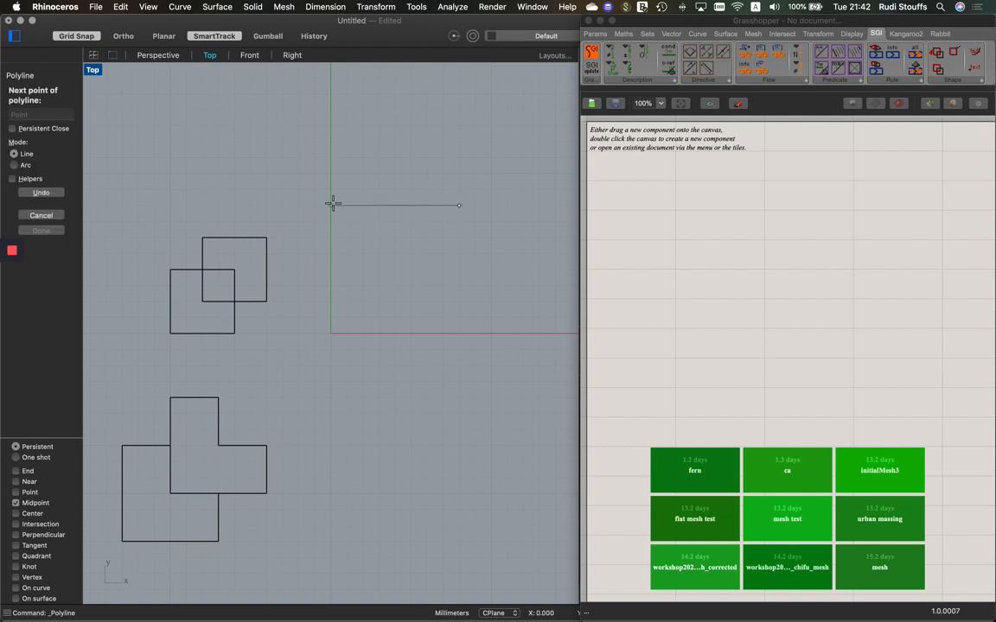
click(330, 205)
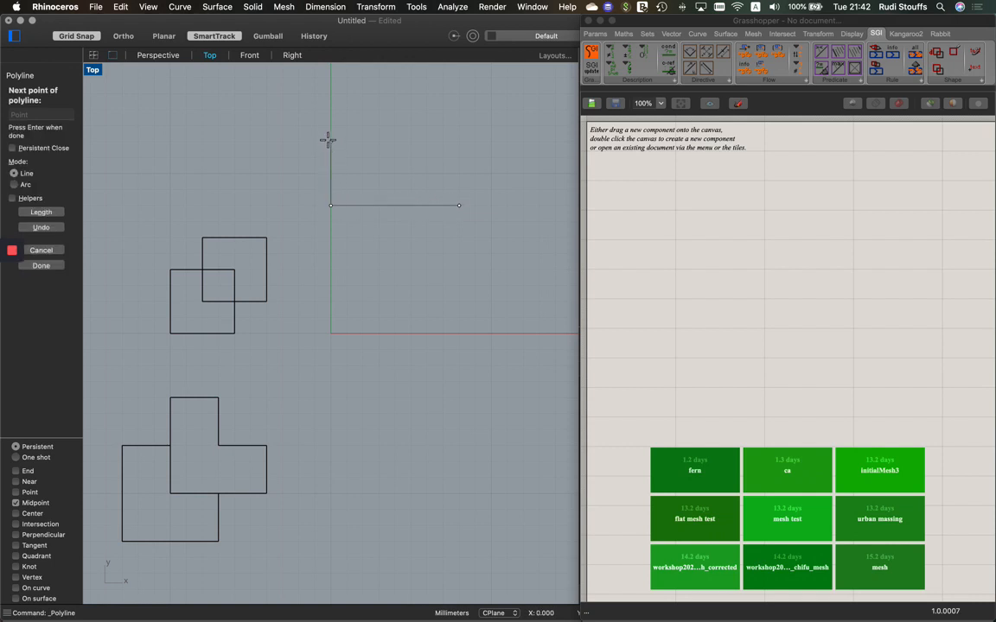
click(329, 140)
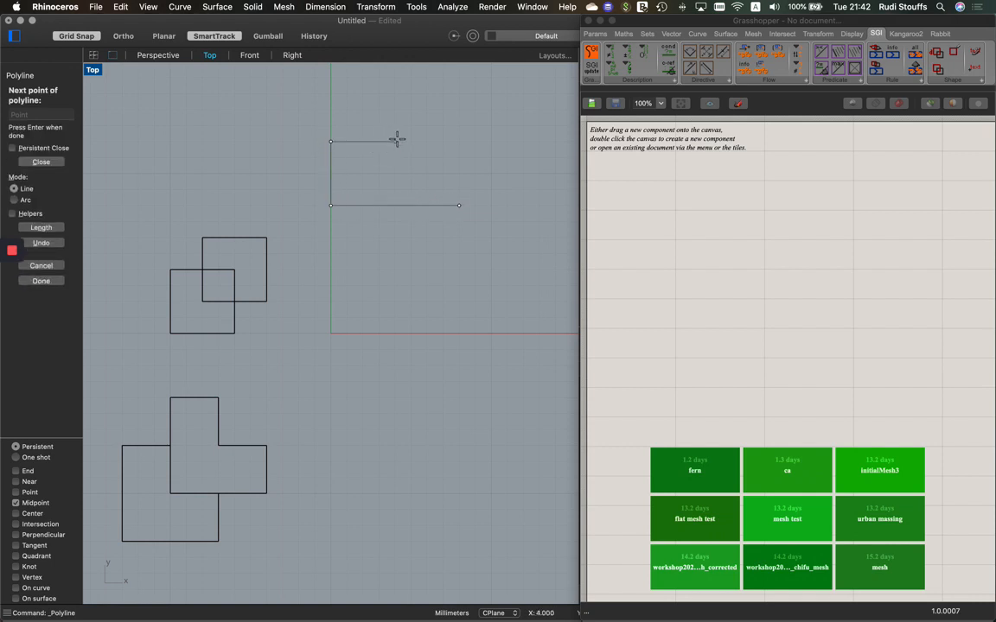
click(396, 140)
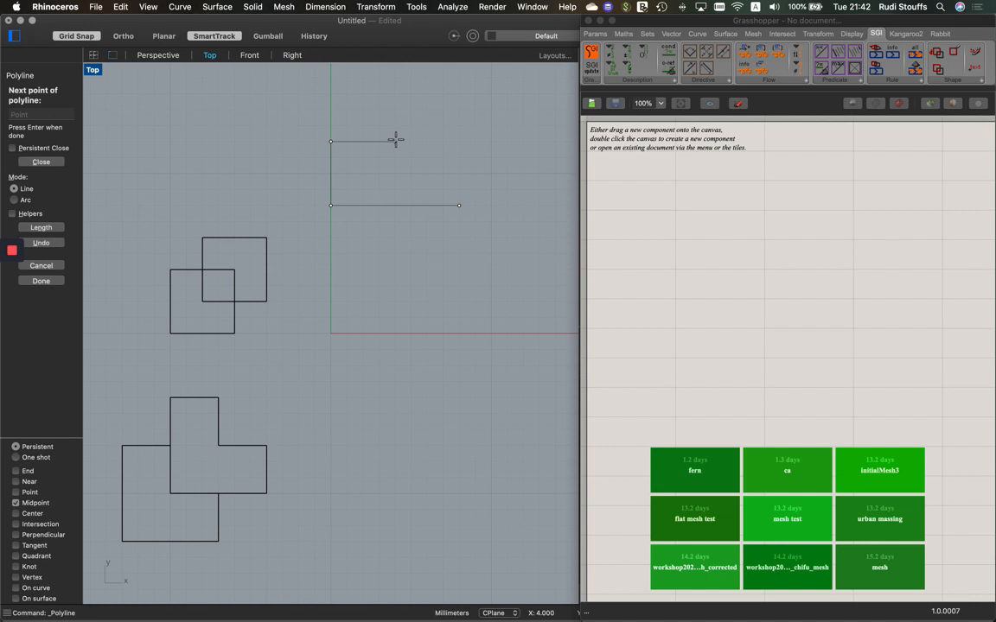
click(395, 76)
click(459, 77)
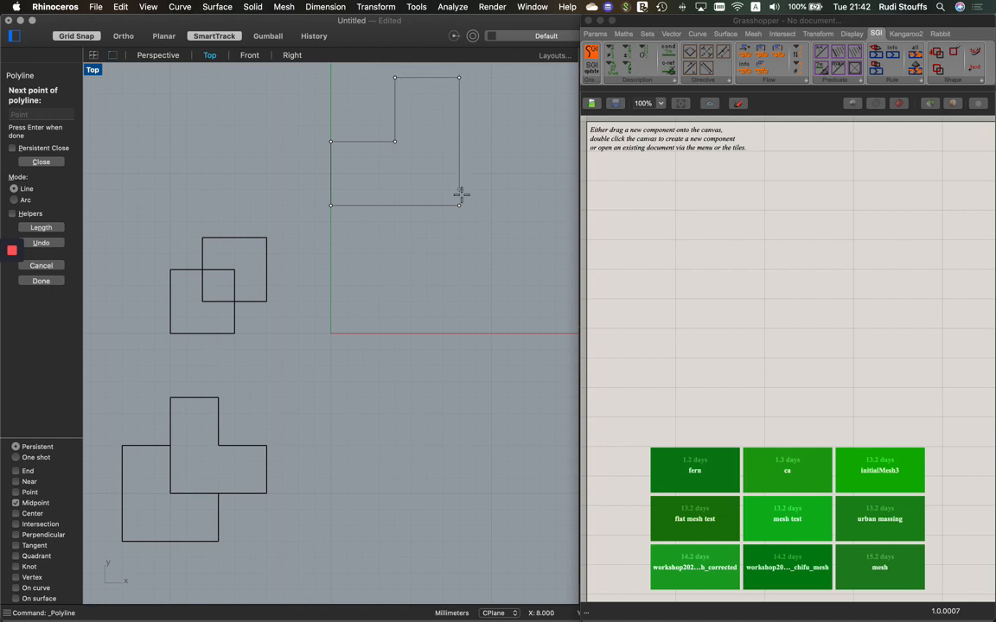
click(460, 205)
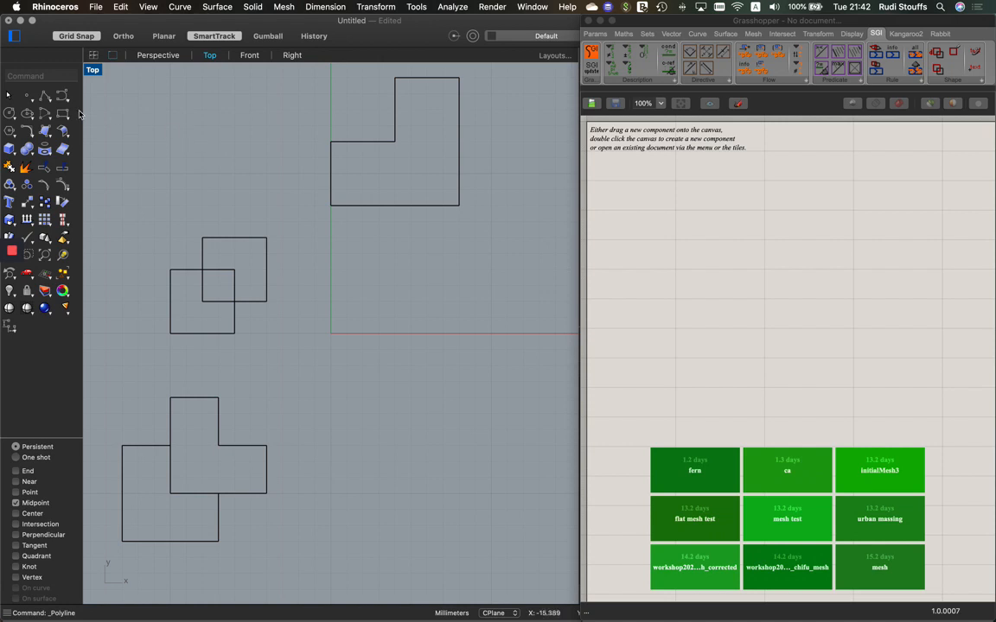
- Draw a second closed 8 mm L-shaped polyline touching the first at (8, 8), extending down and right with its lower-right 4 mm quarter cut out
click(45, 95)
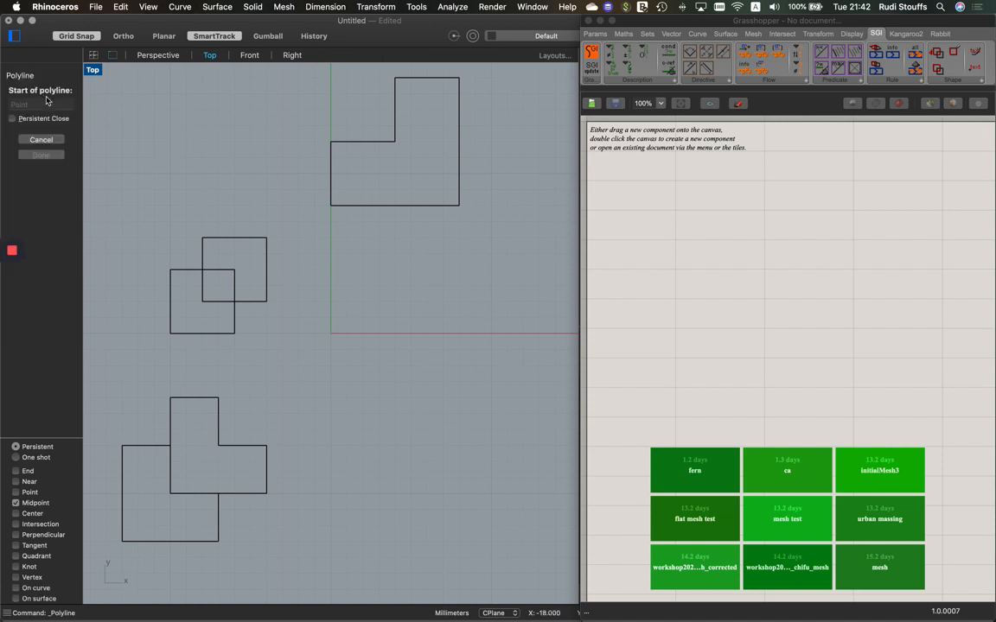
click(459, 206)
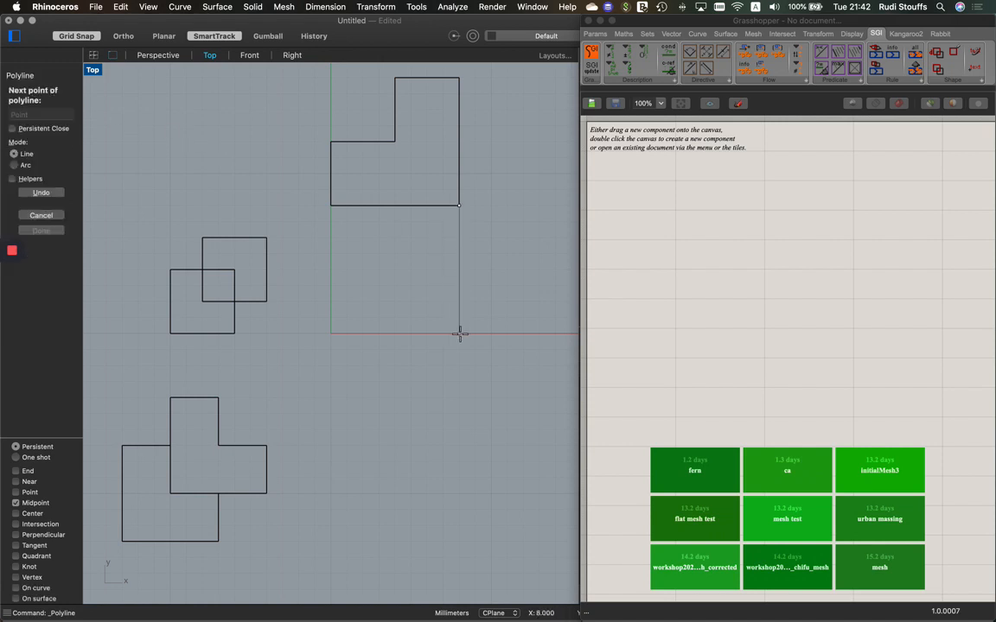
click(459, 333)
click(523, 333)
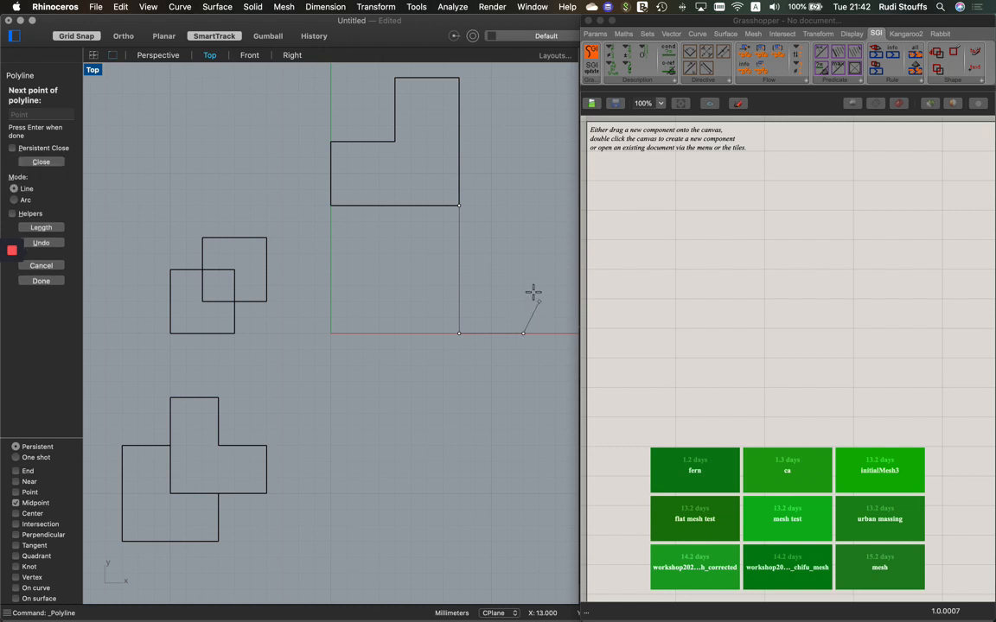
click(524, 269)
click(586, 274)
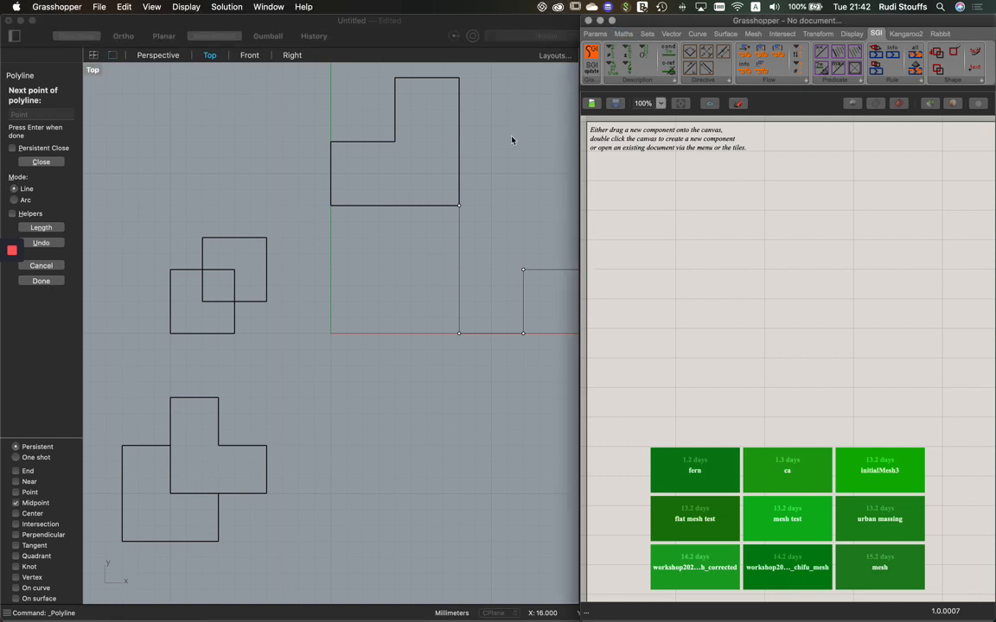
click(131, 103)
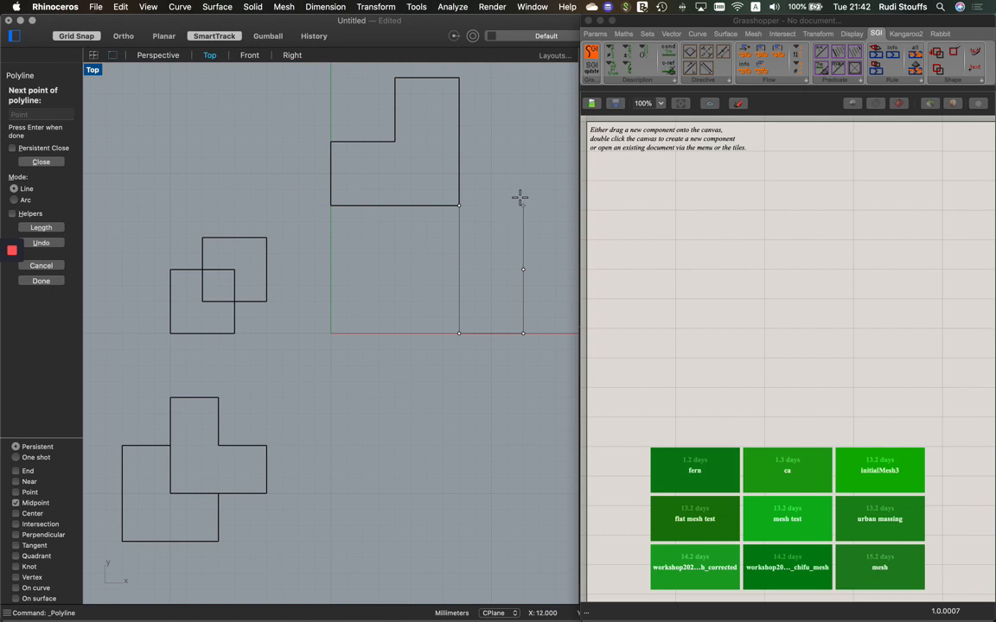
right_drag(520, 197, 431, 198)
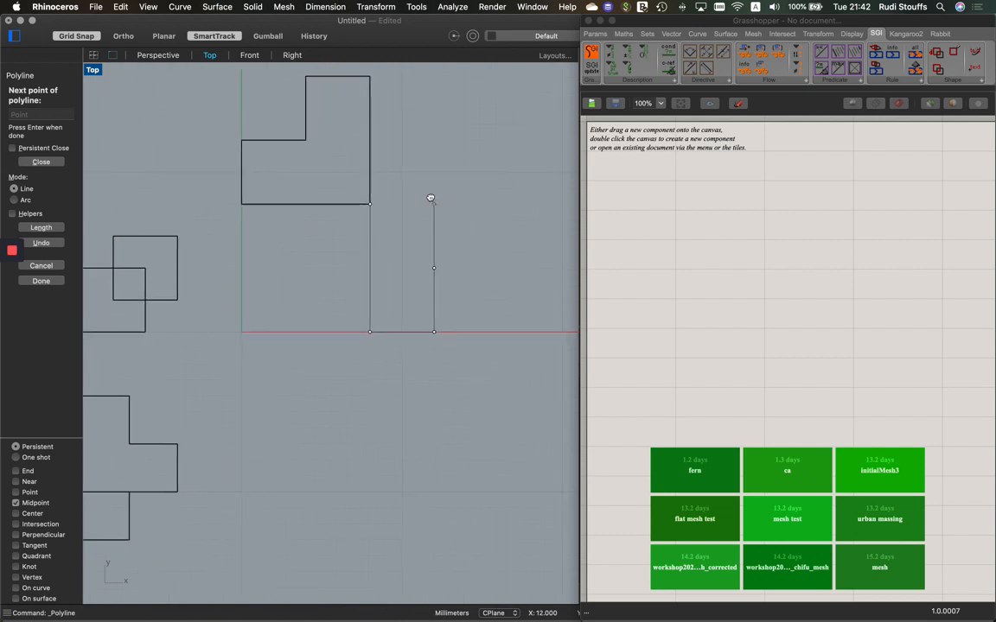
click(497, 268)
click(498, 204)
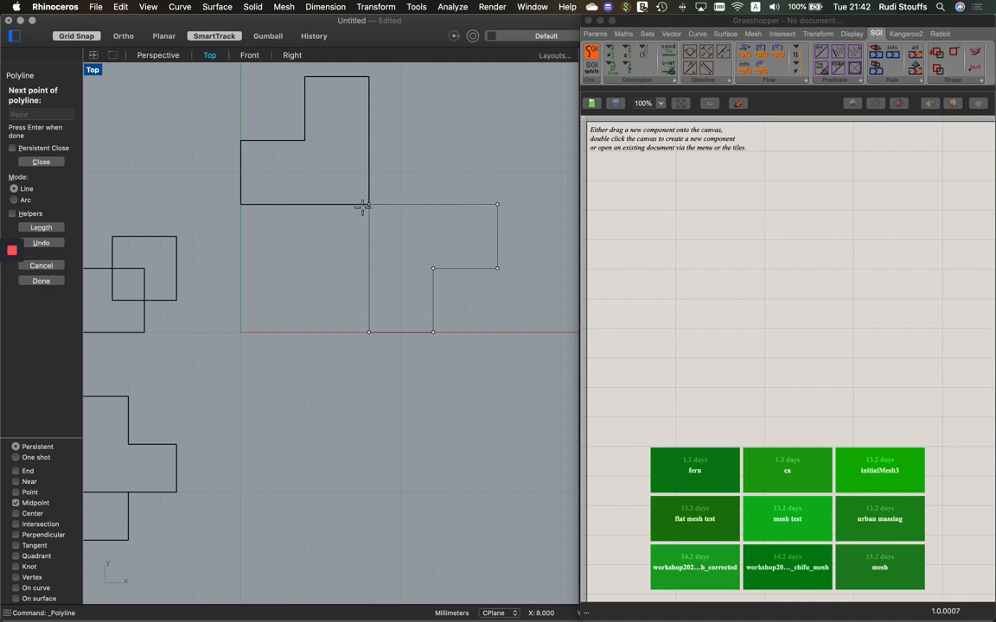
click(369, 205)
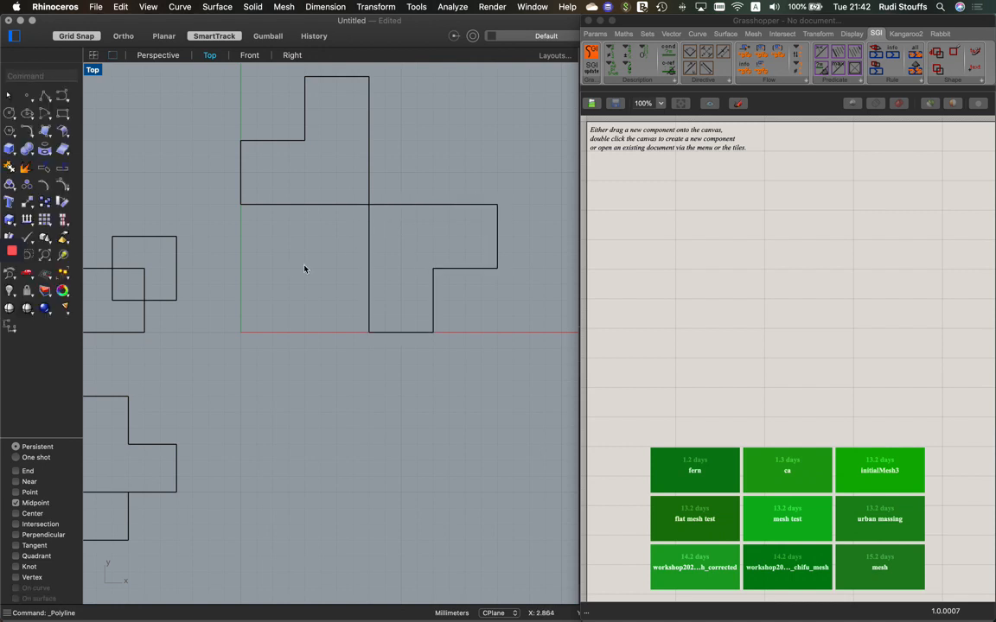
right_drag(256, 262, 338, 266)
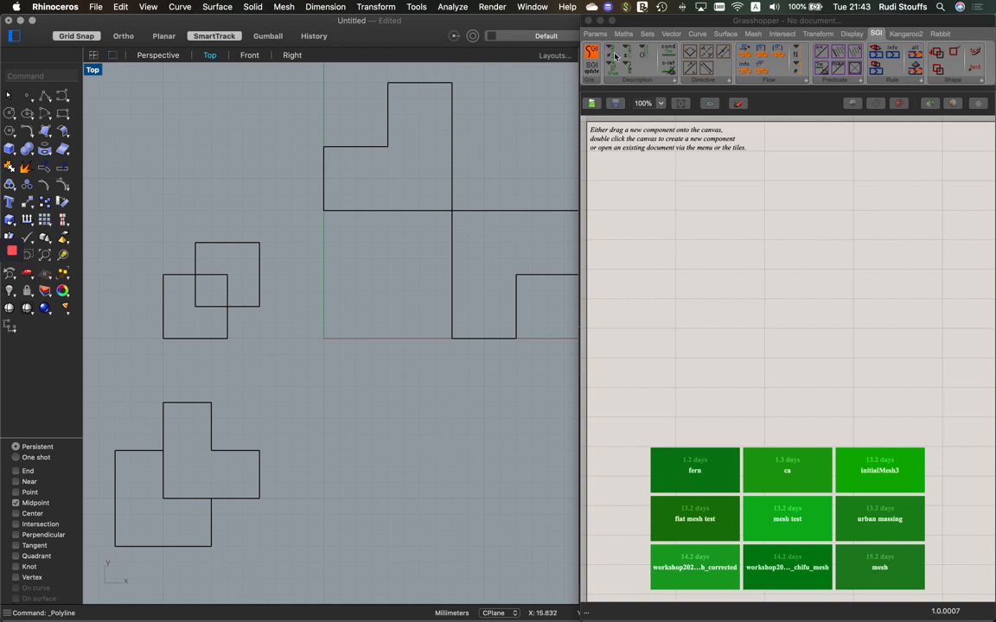
- Place an SGI Setup component at the upper left of the empty Grasshopper canvas
mouse_move(591, 53)
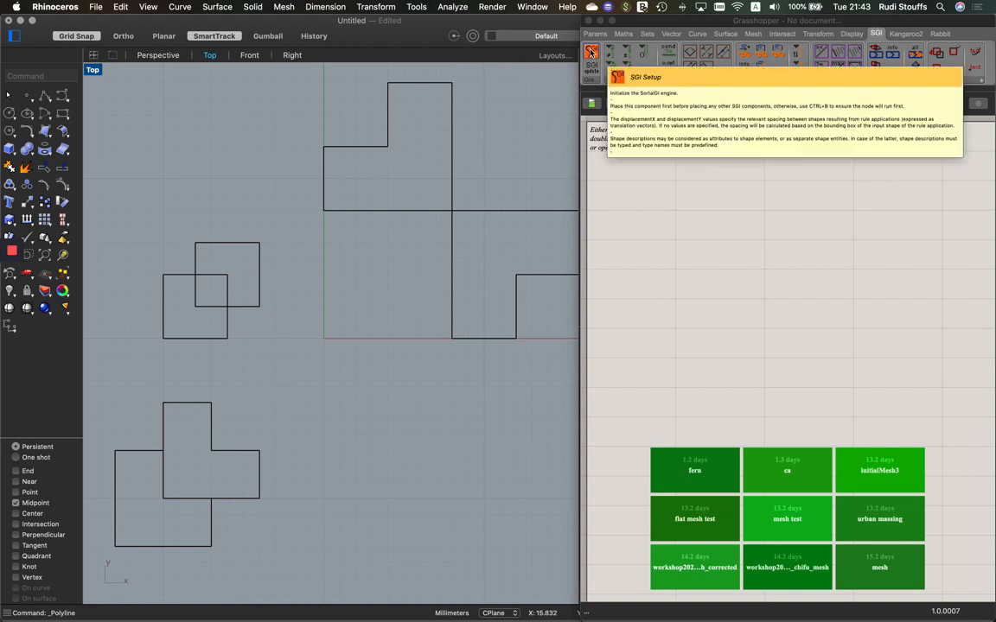
click(591, 53)
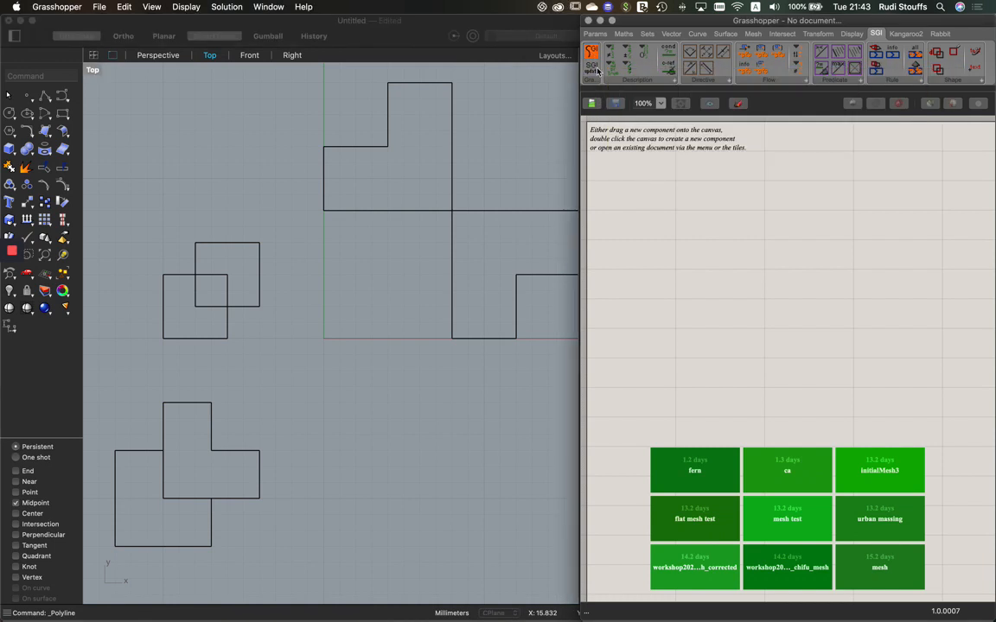
mouse_move(591, 54)
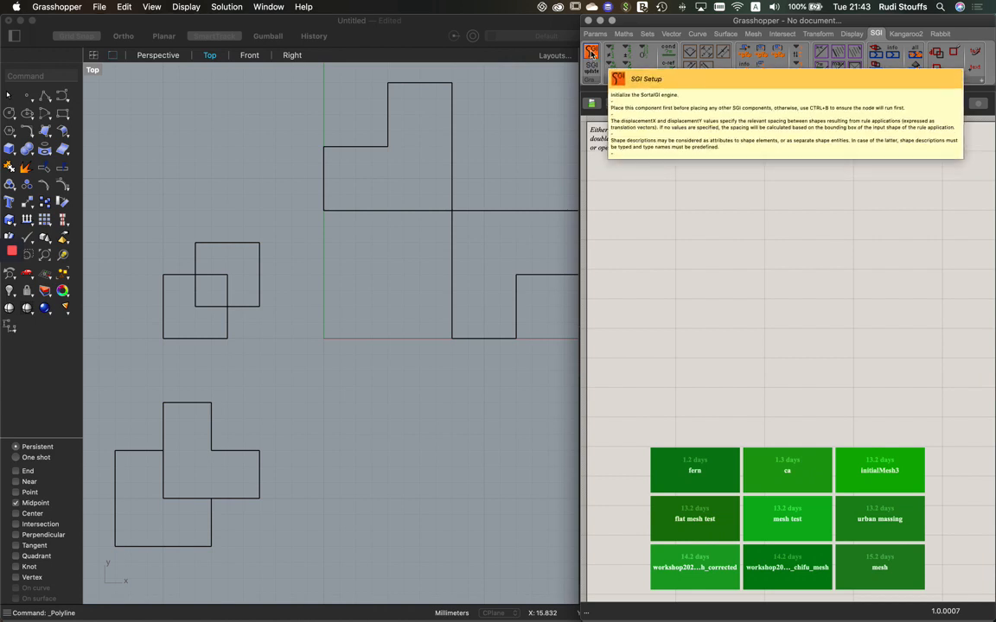
drag(591, 53, 636, 179)
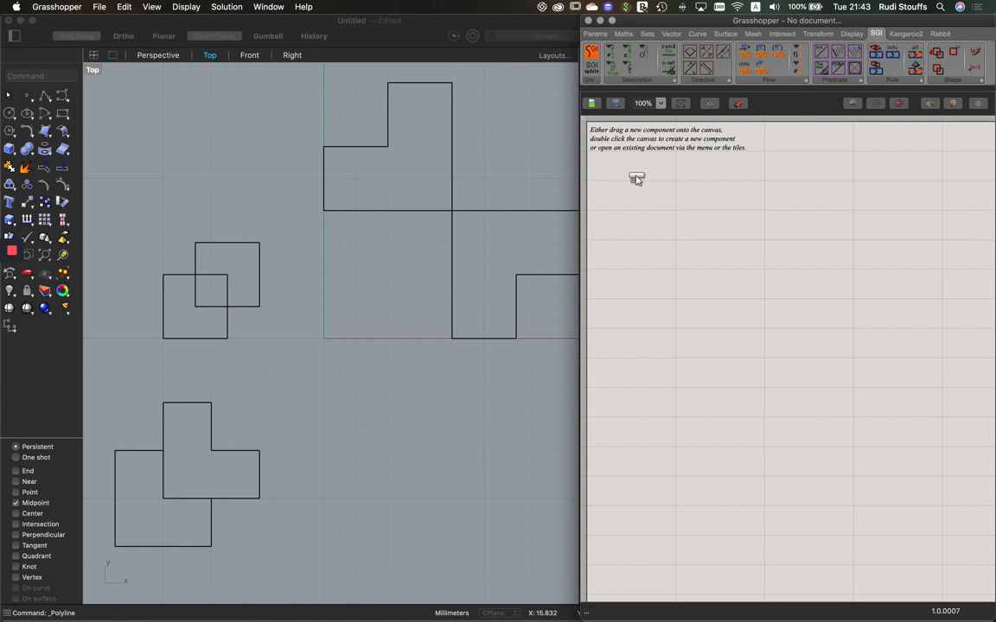
drag(636, 178, 641, 171)
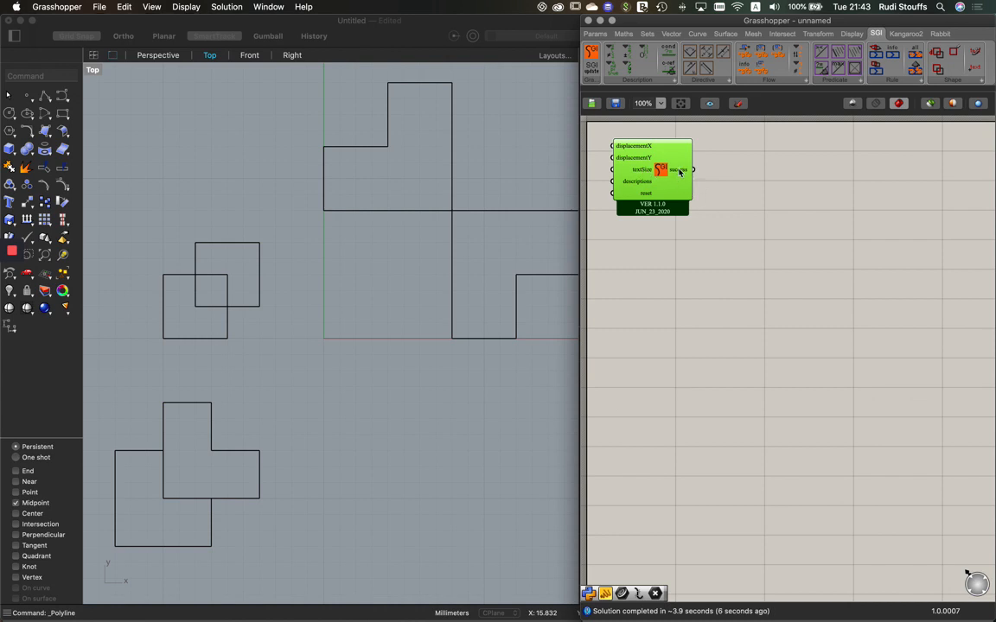
mouse_move(680, 171)
click(801, 189)
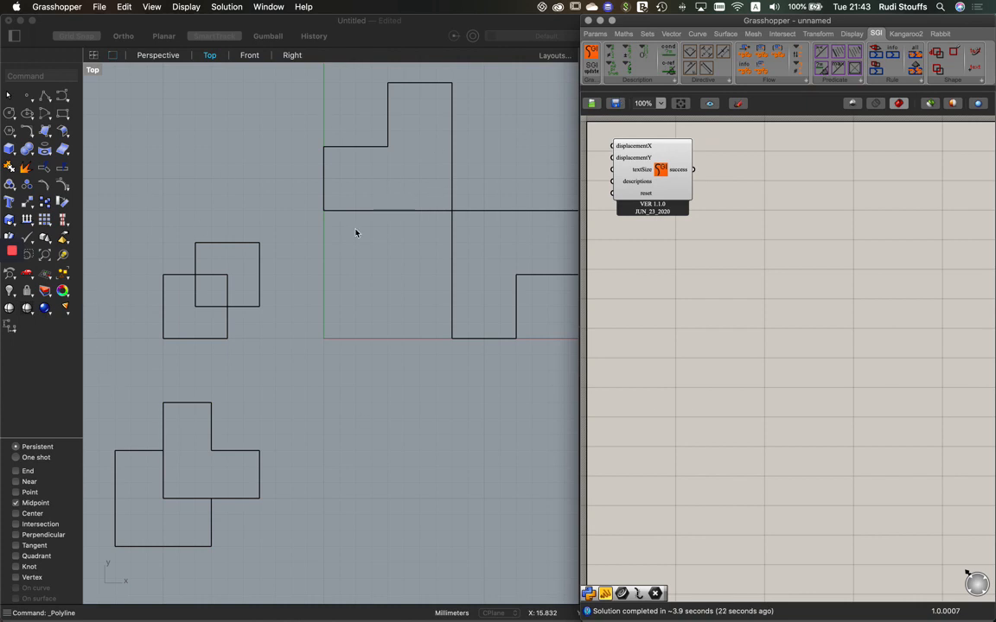
- Add two Curve parameters below the SGI Setup component, one aligned under the other
click(595, 36)
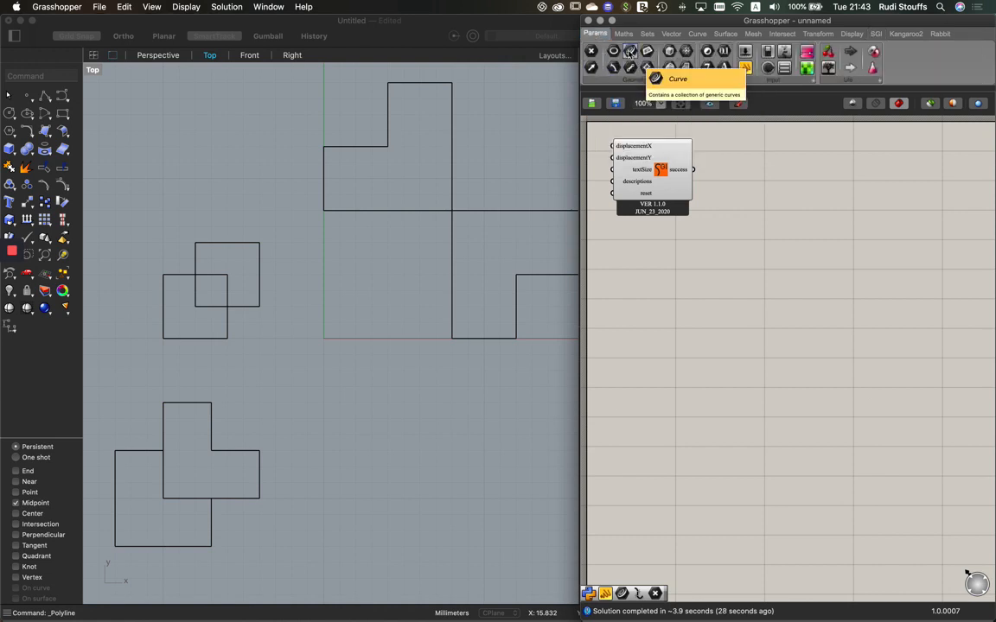
drag(630, 51, 651, 345)
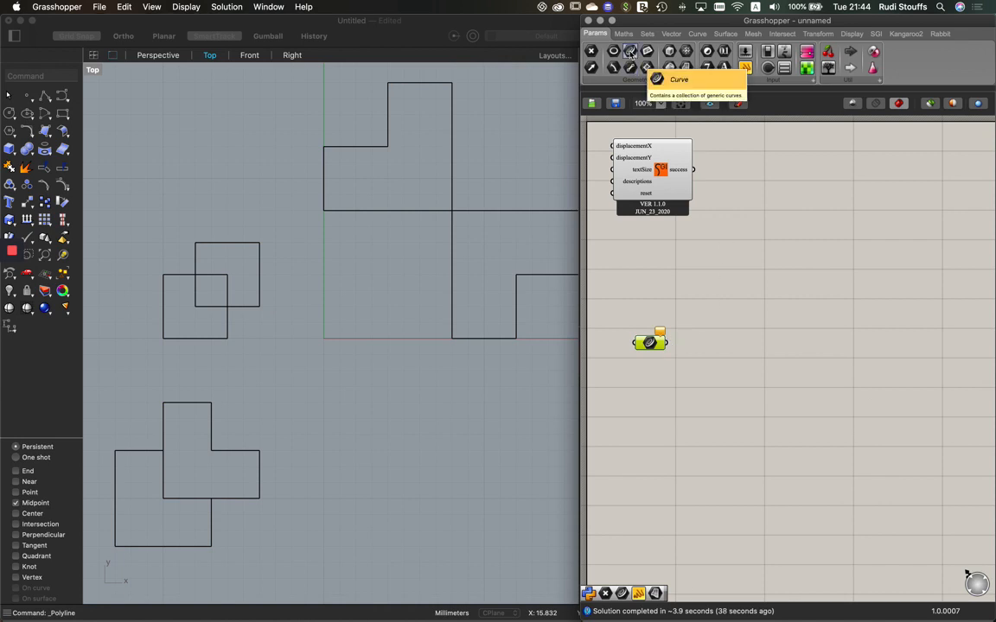
drag(630, 54, 653, 399)
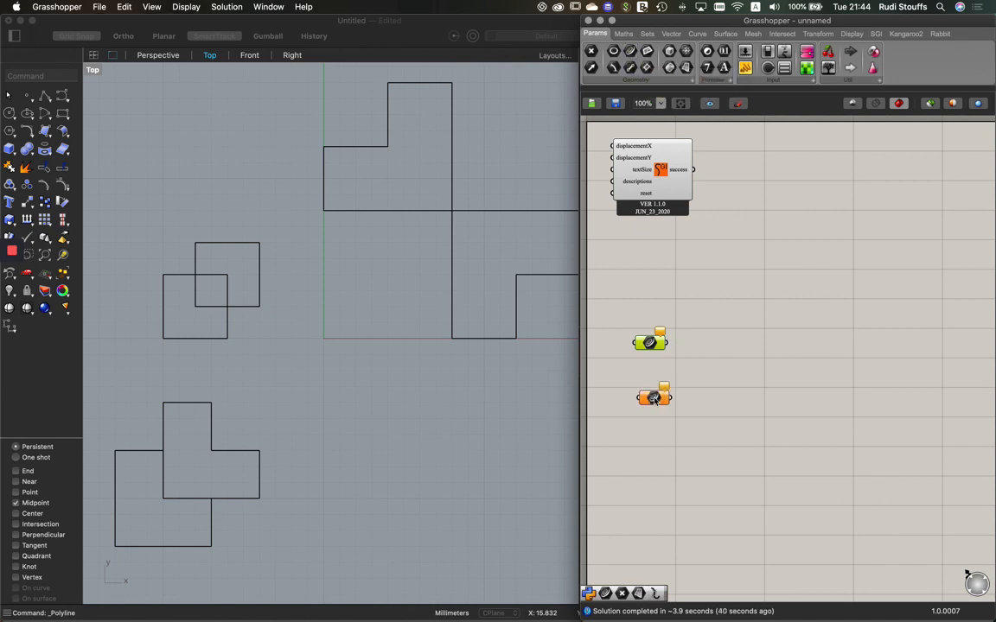
click(653, 398)
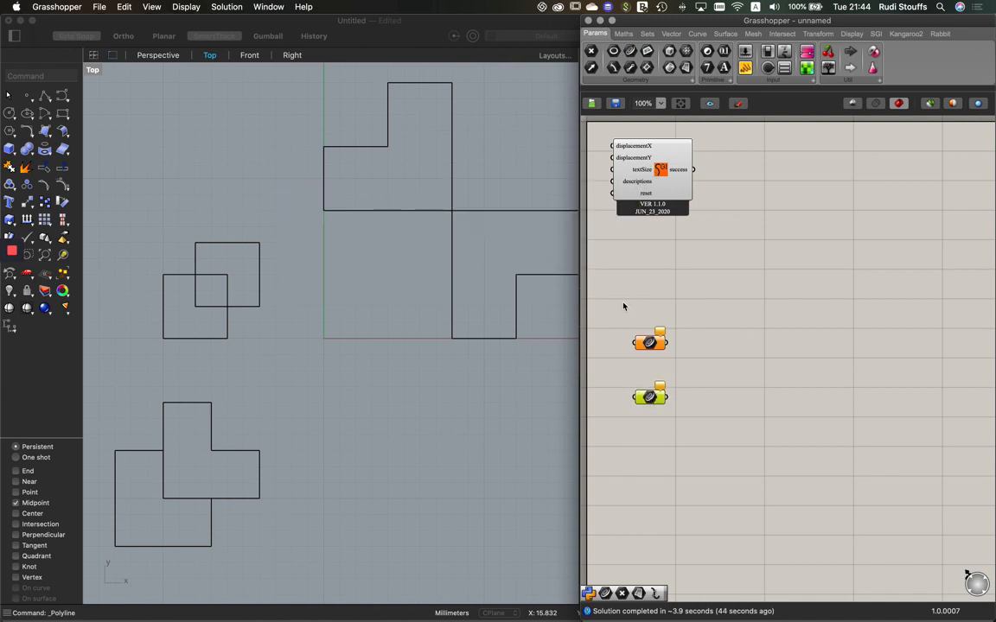
- Duplicate the two Curve parameters and place the copied pair below the originals
drag(615, 303, 700, 436)
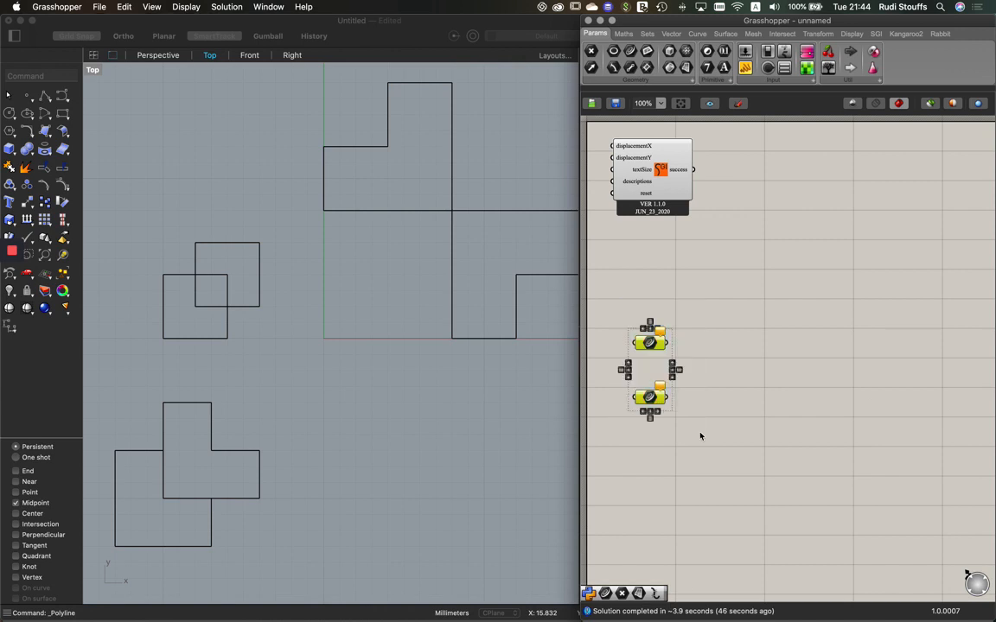
key(super+c)
key(super+v)
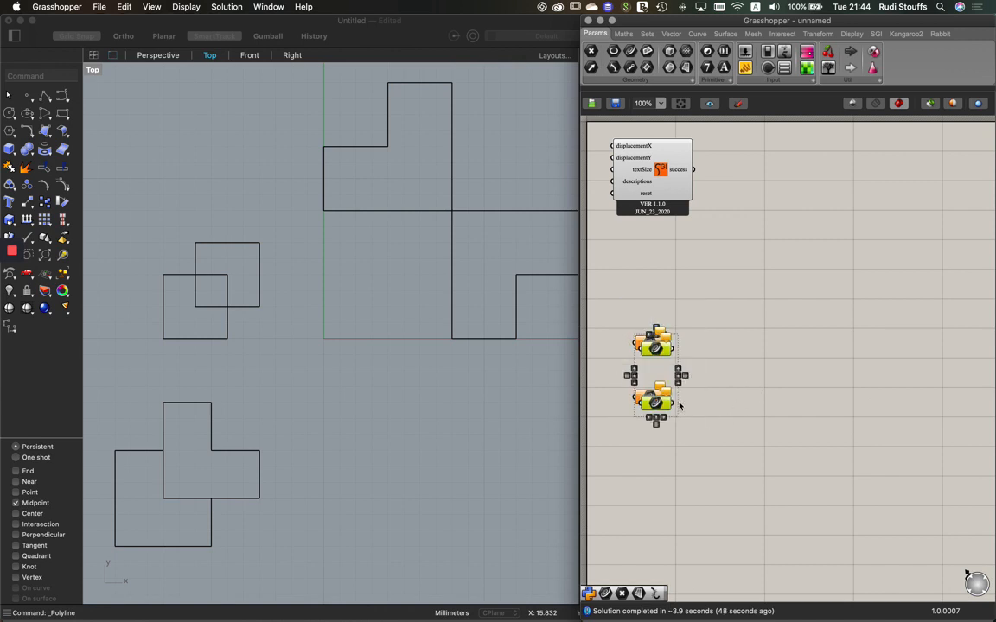
drag(656, 402, 656, 522)
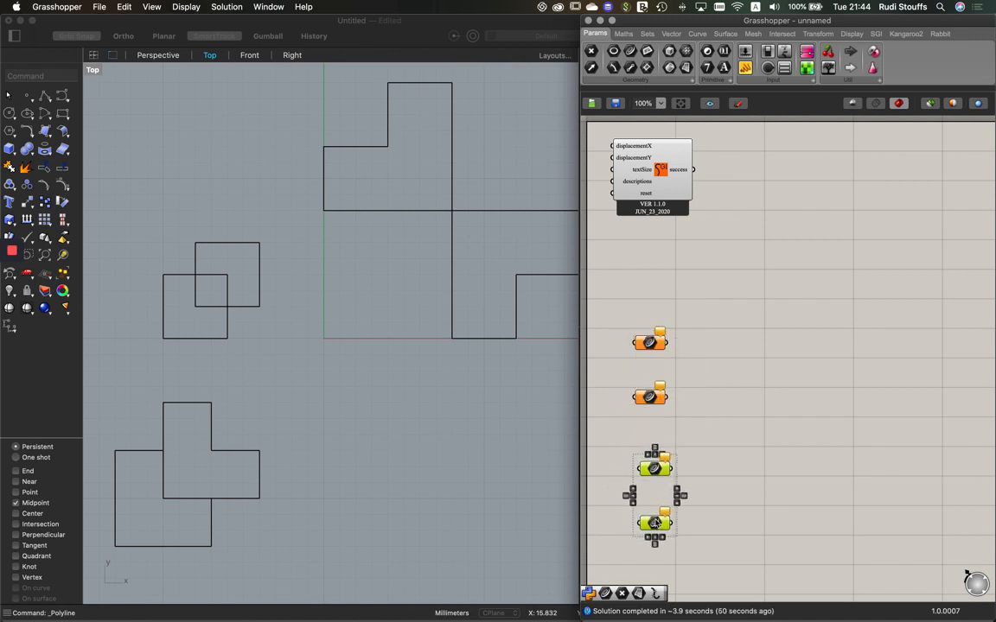
click(675, 268)
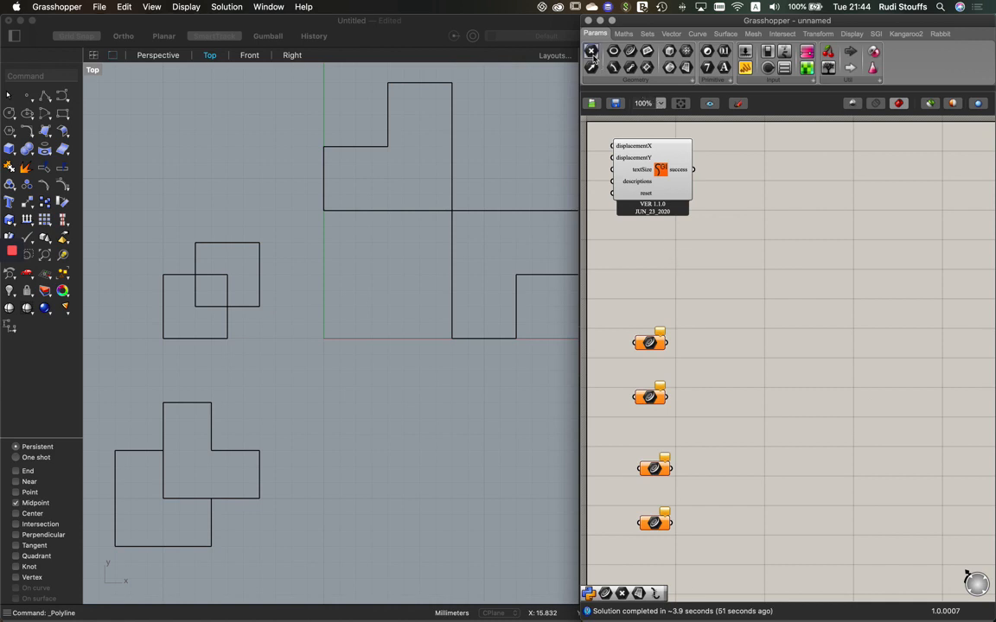
- Add a Curve parameter above the other four and reference both large 8 mm L-shaped polylines in it
drag(617, 67, 646, 263)
click(648, 267)
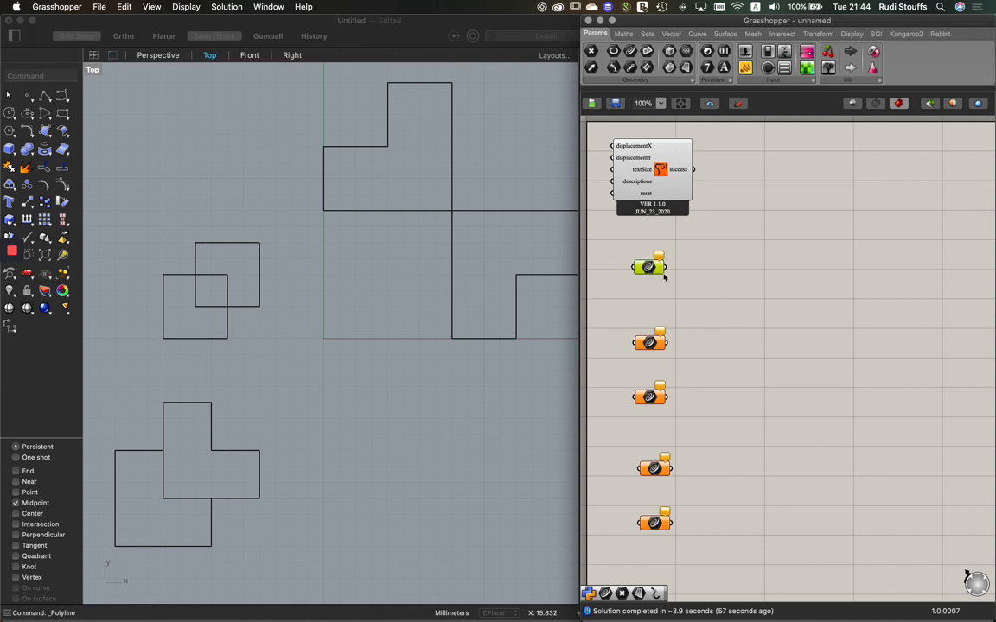
right_click(651, 269)
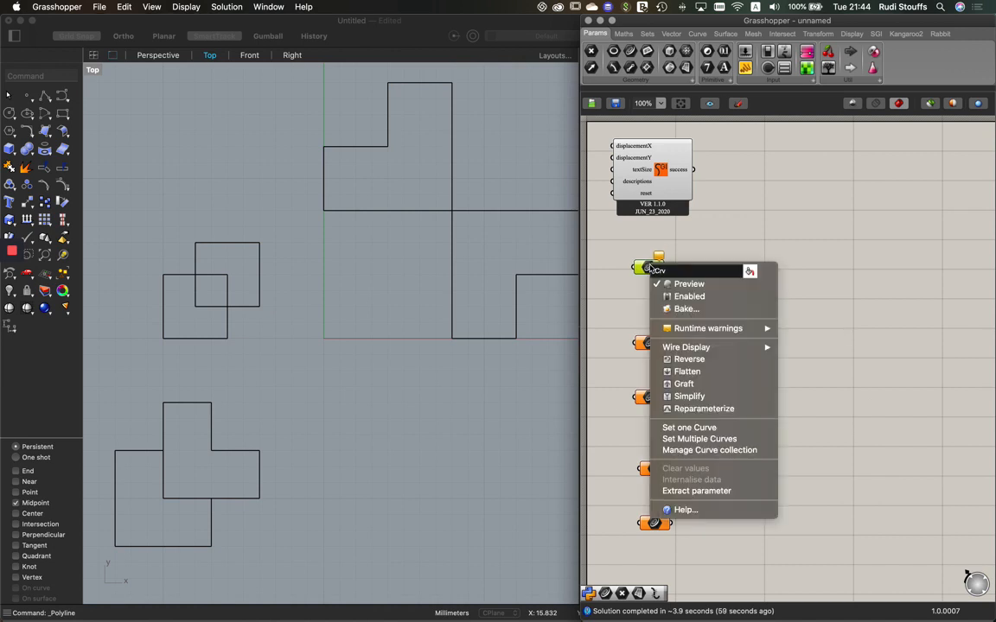
click(700, 439)
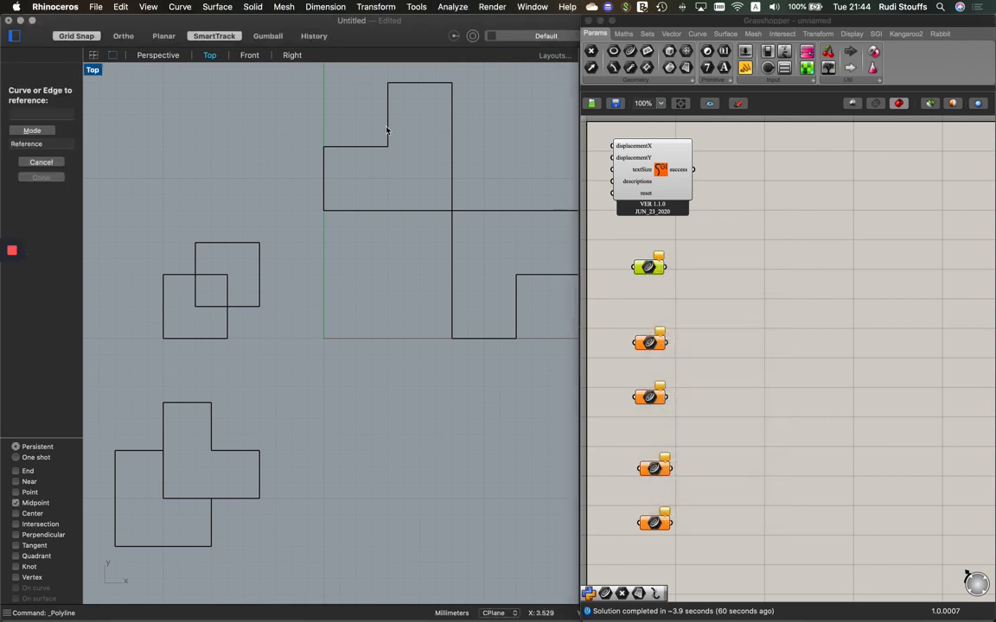
click(453, 147)
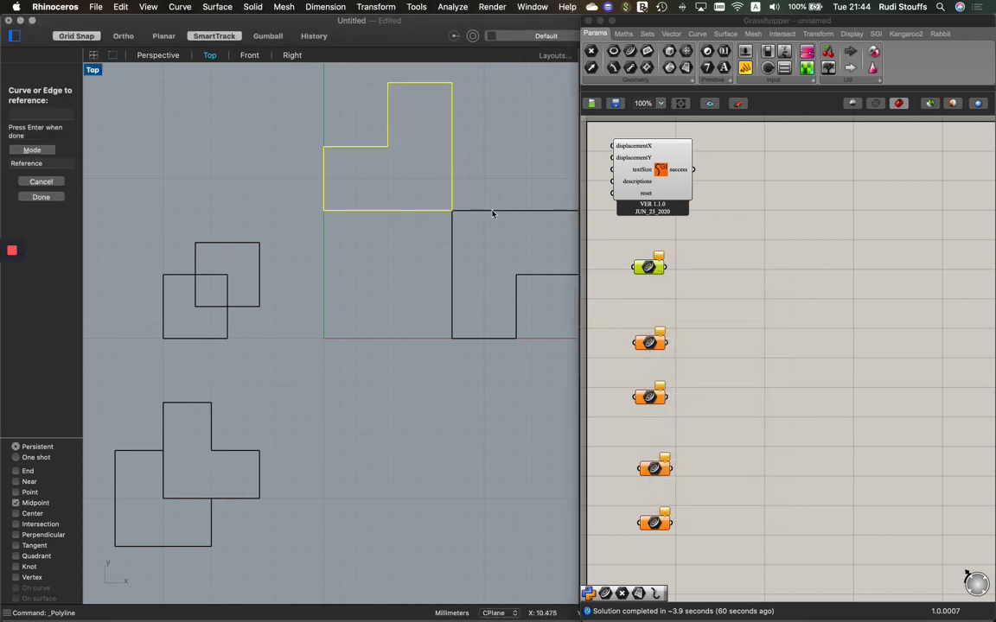
click(493, 212)
key(Return)
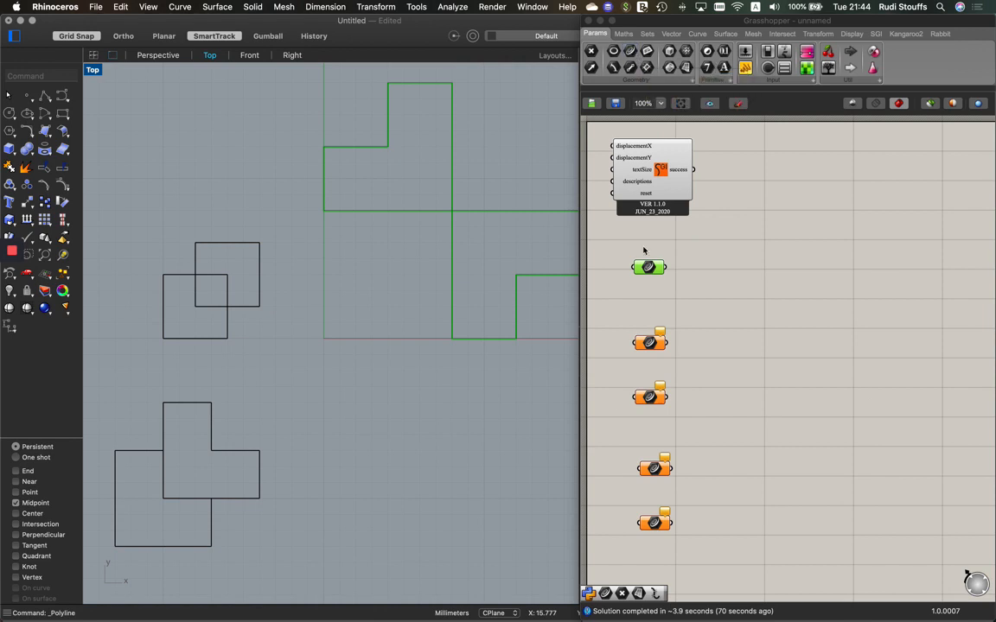
- Reference the lower-left square in the second Curve parameter and the upper-right square in the third
right_click(649, 340)
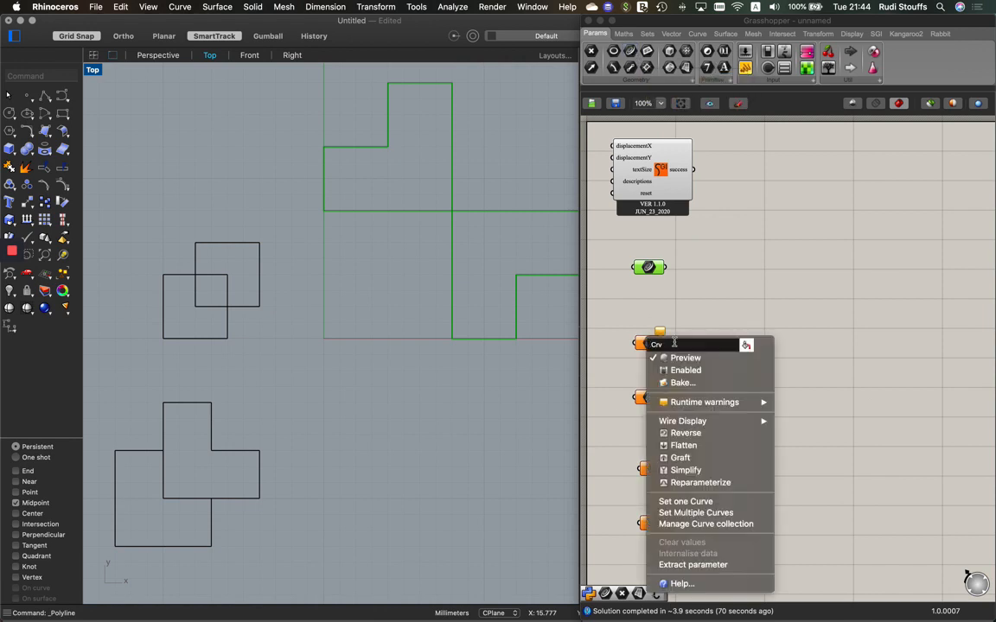
click(686, 501)
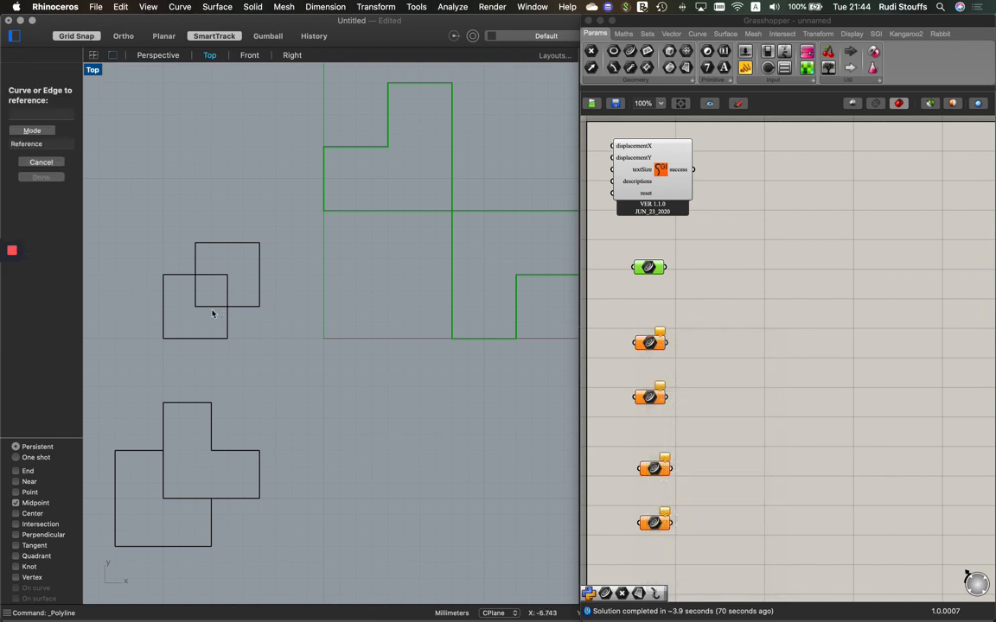
click(178, 339)
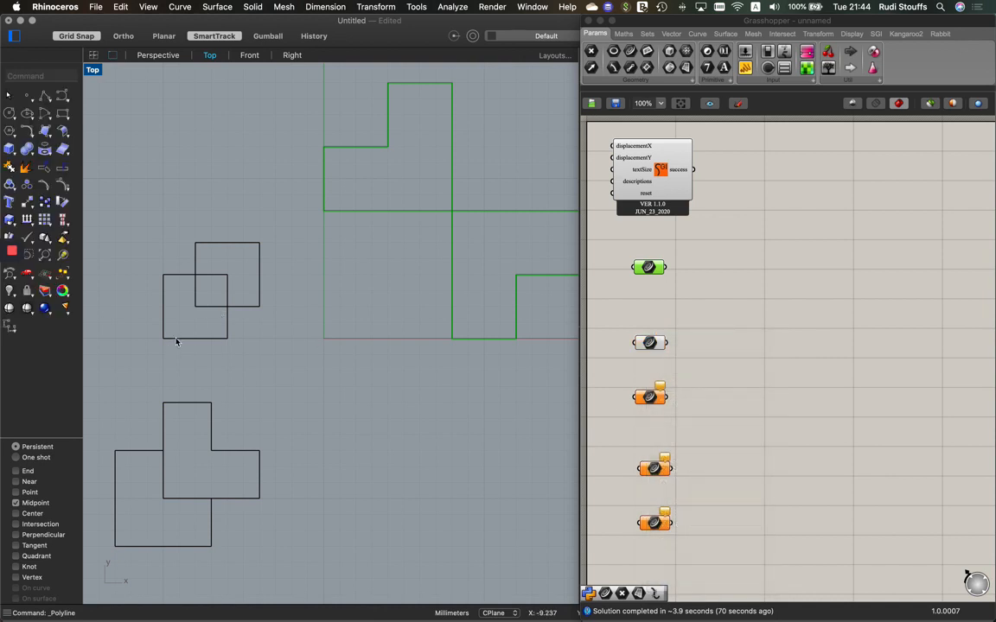
right_click(646, 395)
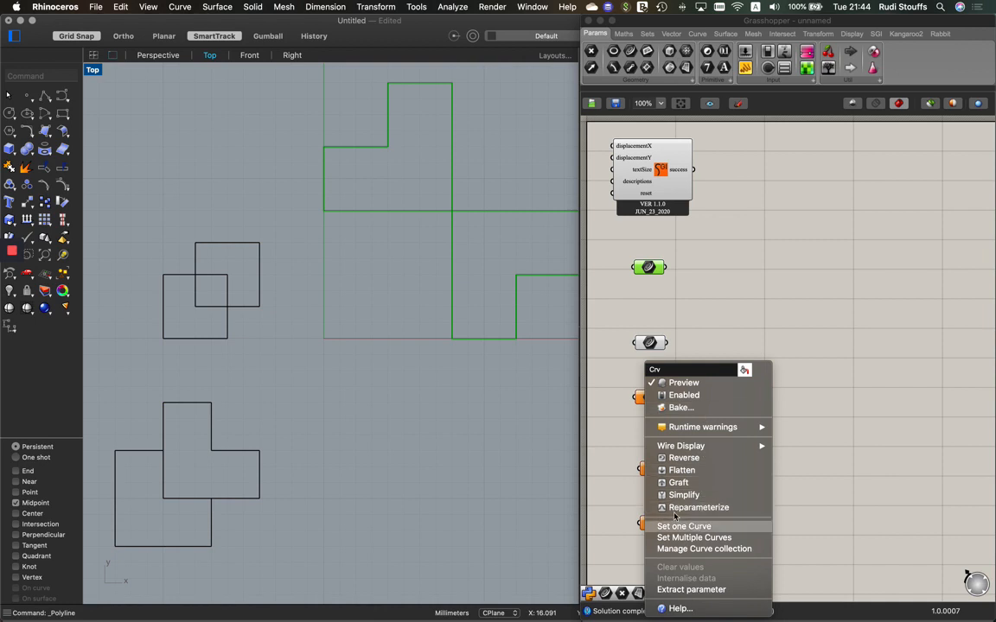
click(678, 524)
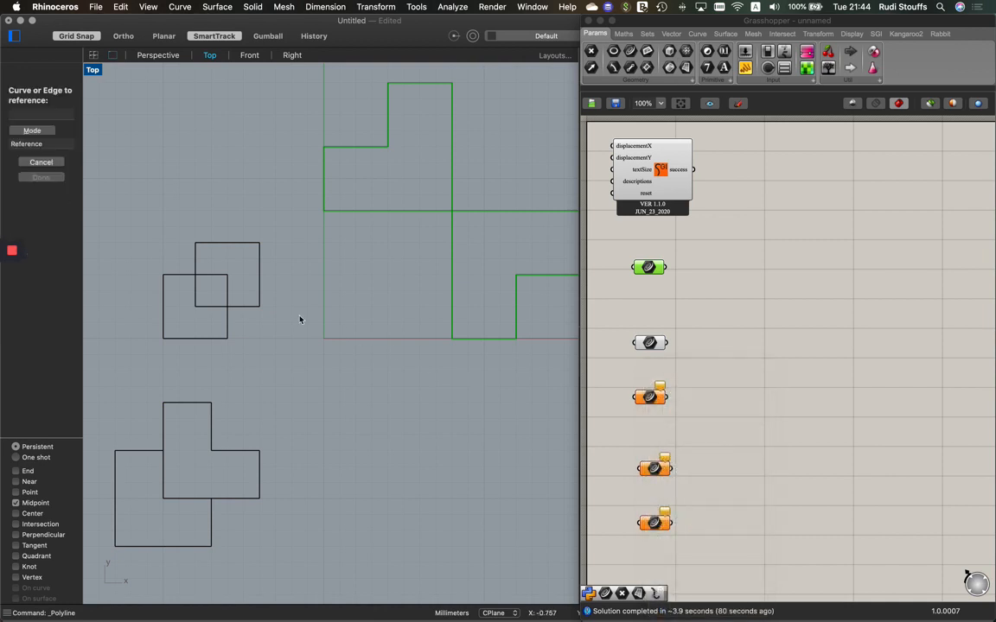
click(249, 308)
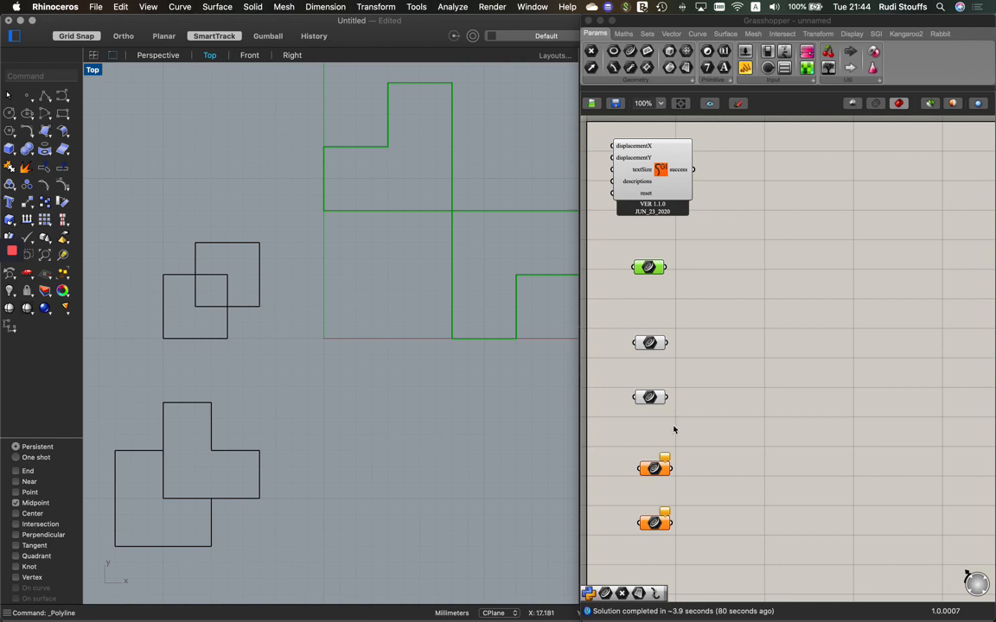
click(689, 317)
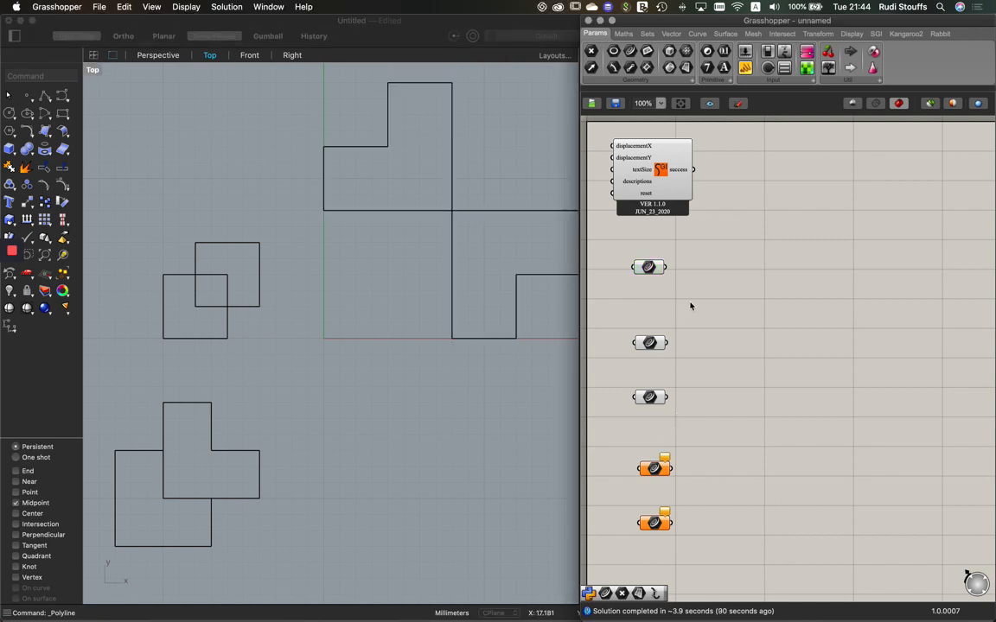
- Reference the upper small L-shape in the fourth Curve parameter and the overlapping lower-left L-shape in the fifth
right_click(654, 470)
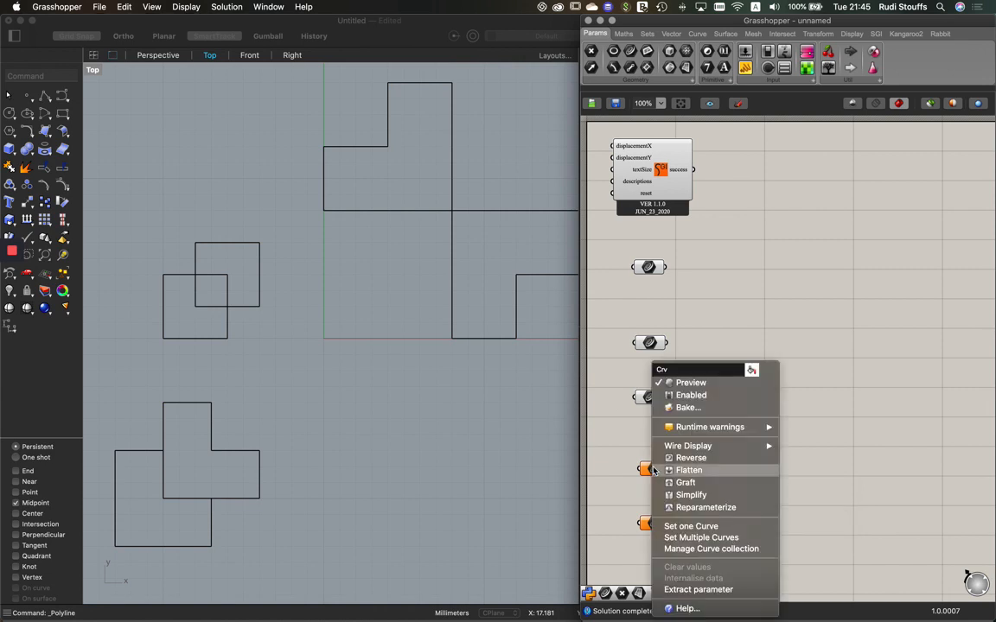
click(702, 527)
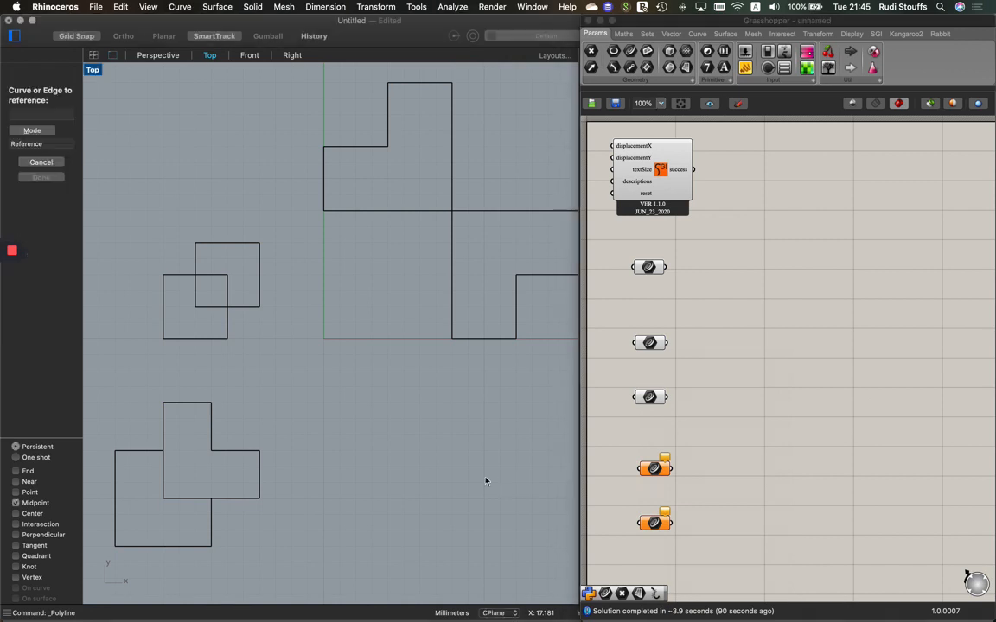
click(219, 453)
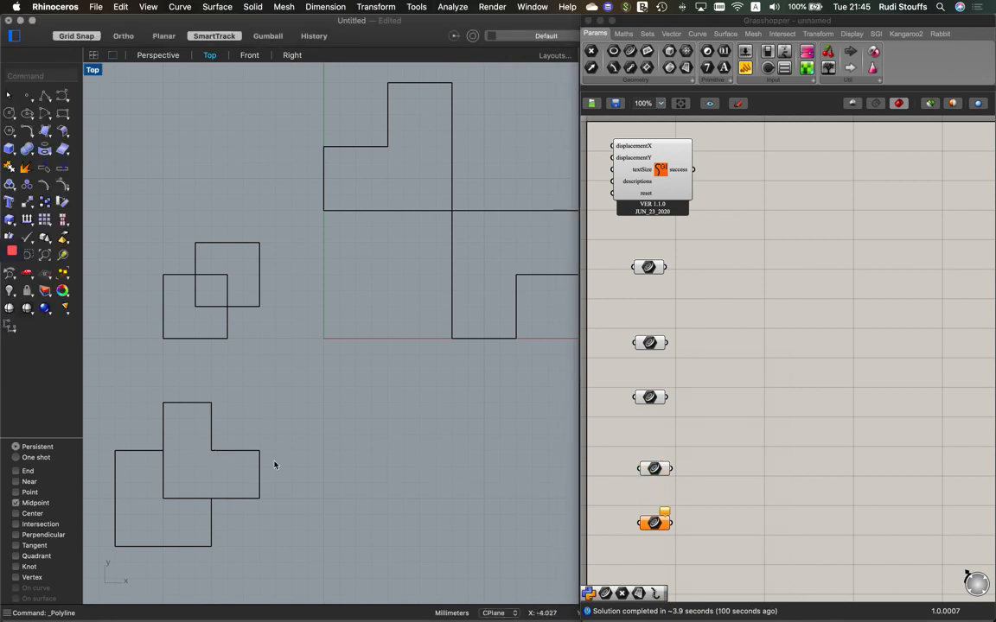
right_click(654, 523)
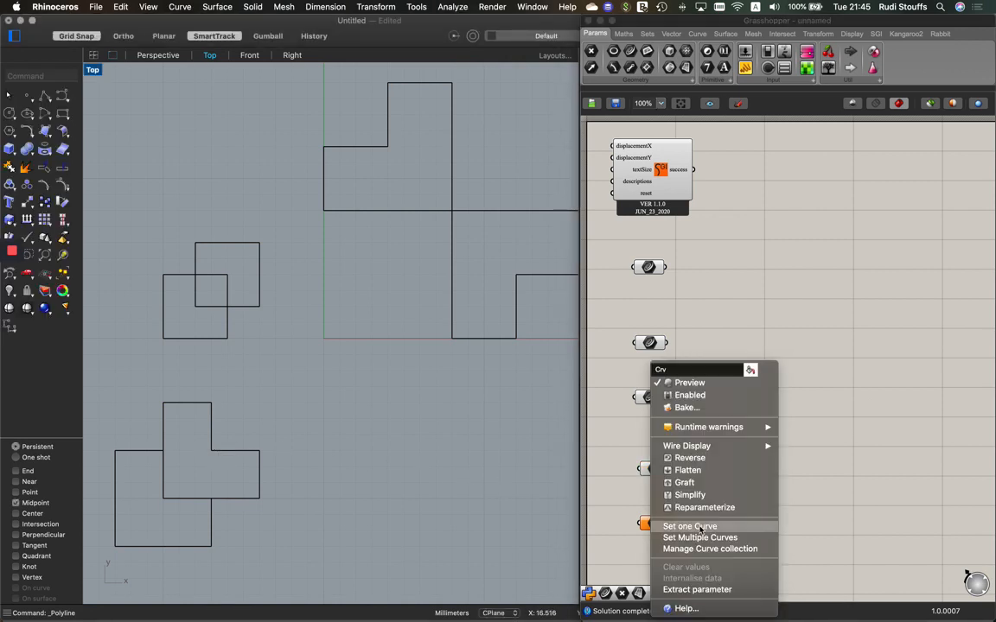
click(695, 526)
click(156, 547)
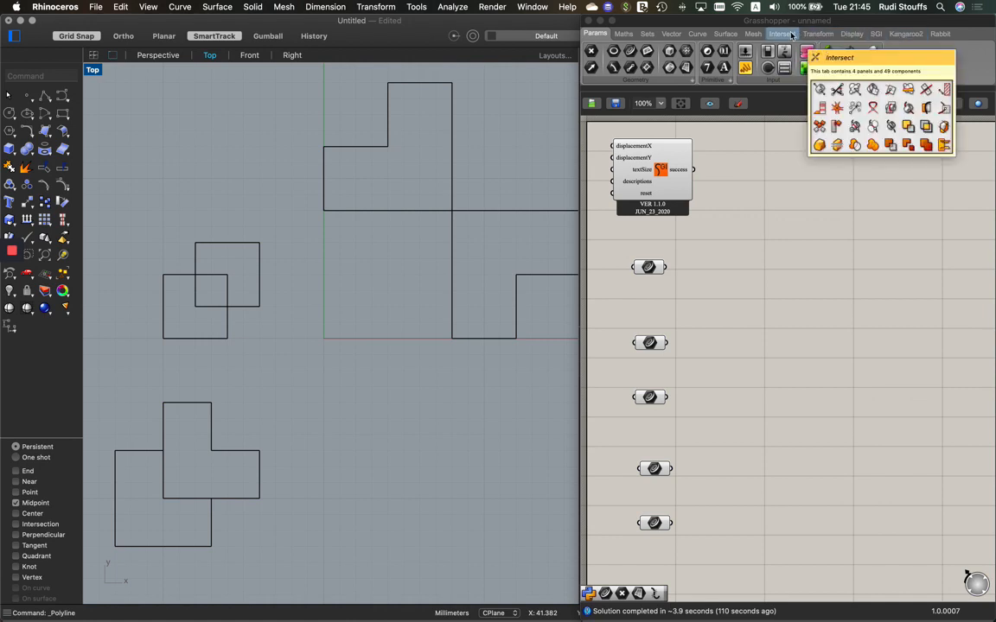
- Place an SGI Shape component beside the topmost Curve parameter
click(879, 36)
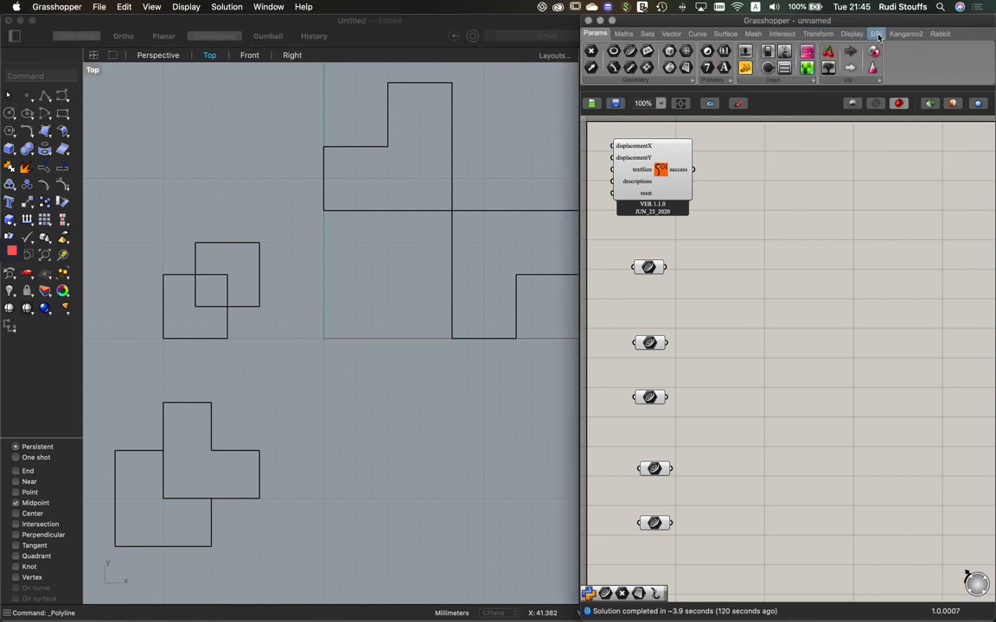
click(877, 35)
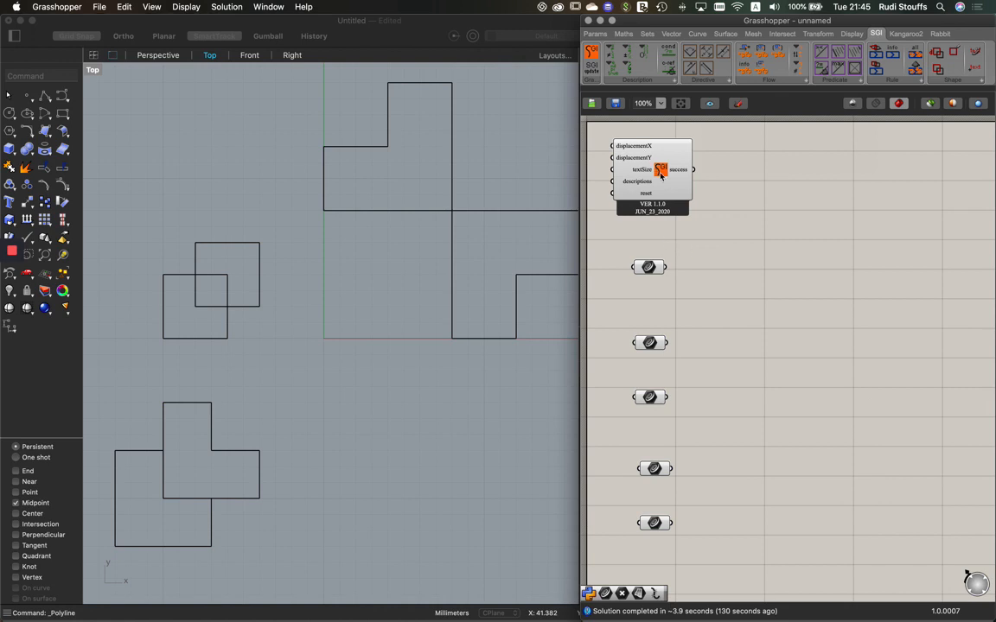
mouse_move(661, 173)
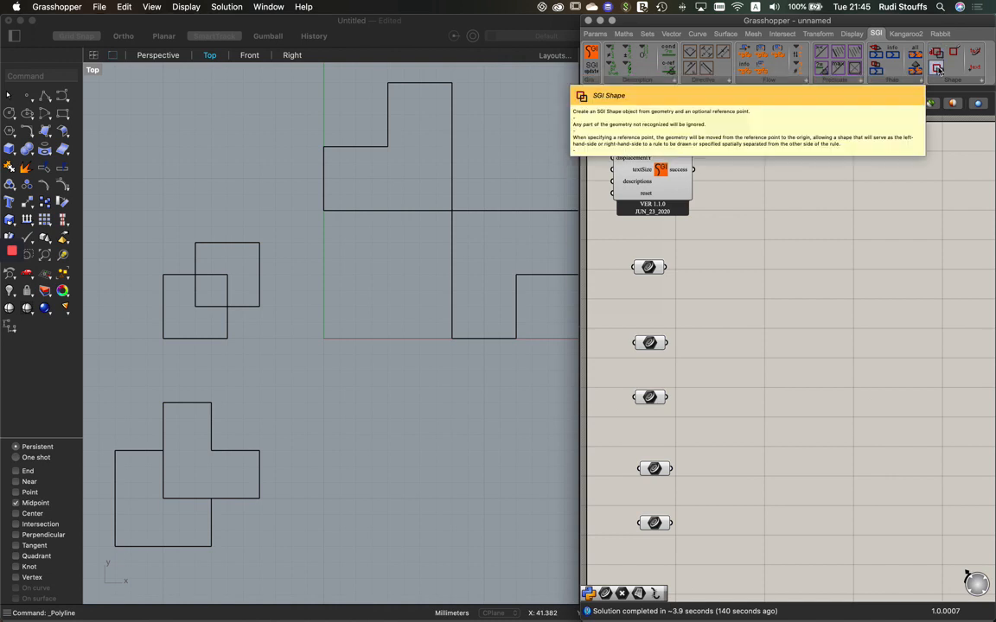
drag(937, 69, 728, 275)
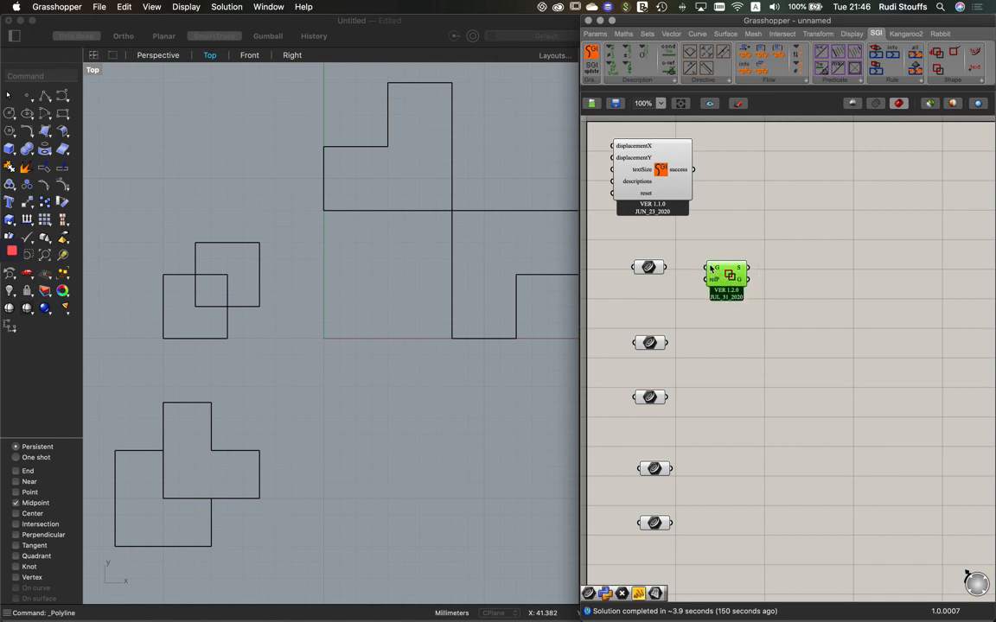
- Feed the topmost Curve parameter into its SGI Shape's G input, and add an SGI Shape fed by the second Curve parameter
drag(727, 275, 718, 274)
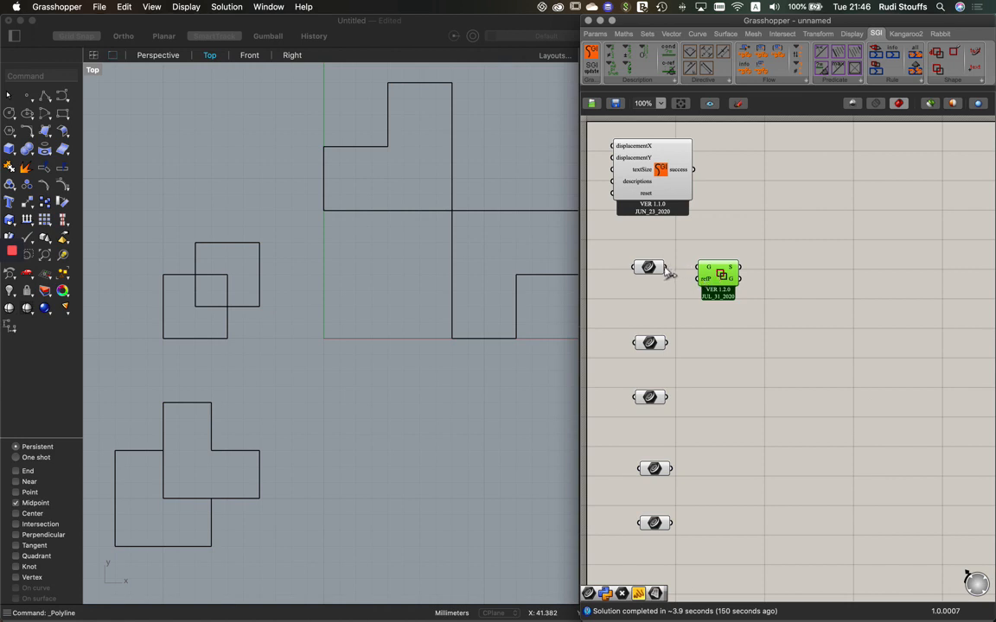
drag(667, 268, 708, 280)
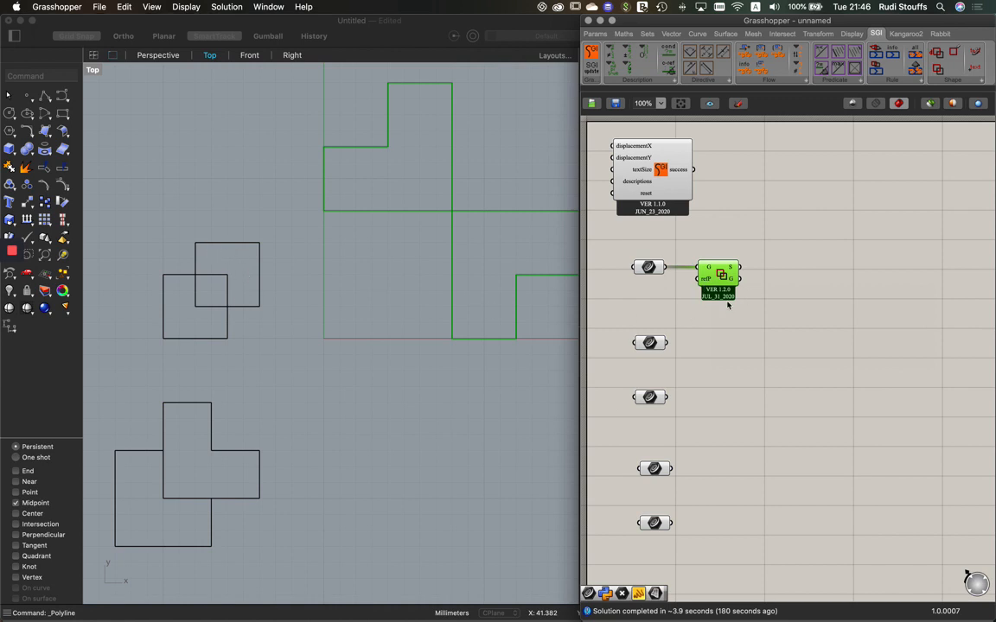
drag(937, 71, 724, 352)
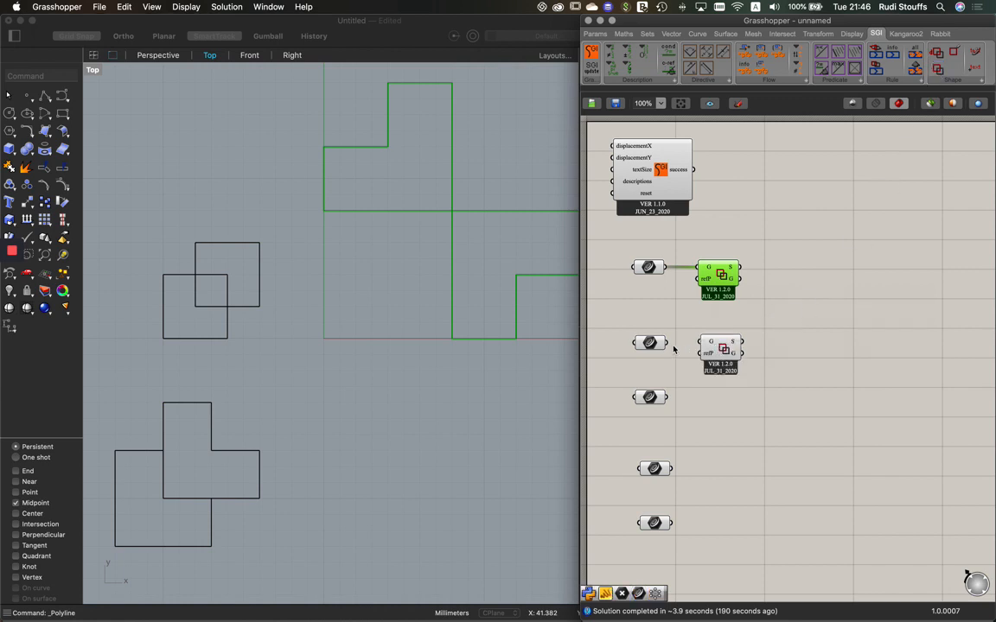
drag(665, 342, 702, 353)
click(934, 139)
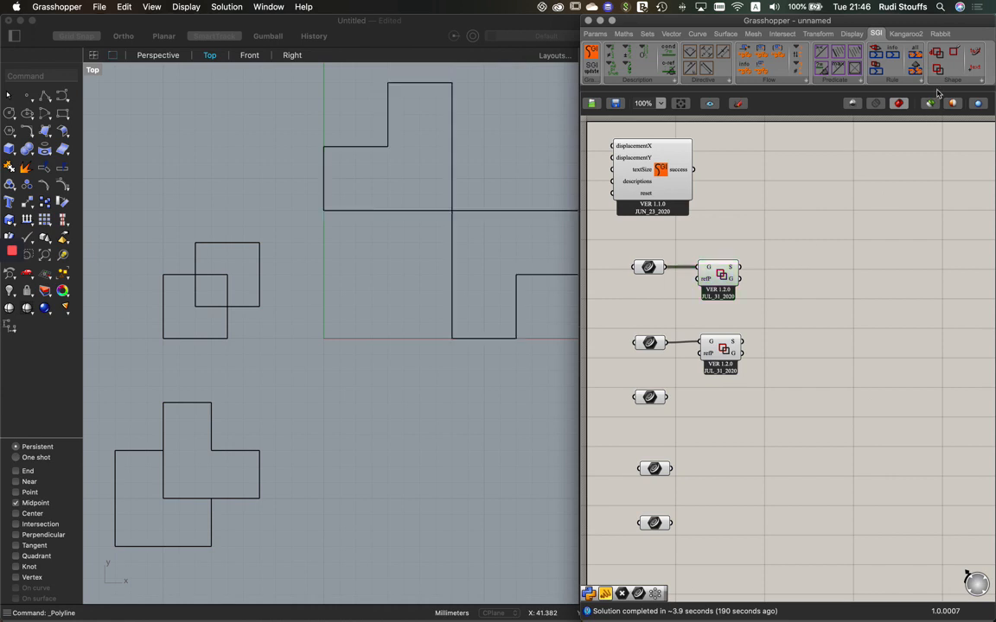
- Add an SGI Shape component beside each of the third, fourth and fifth Curve parameters and connect each Curve to its G input
drag(937, 69, 701, 398)
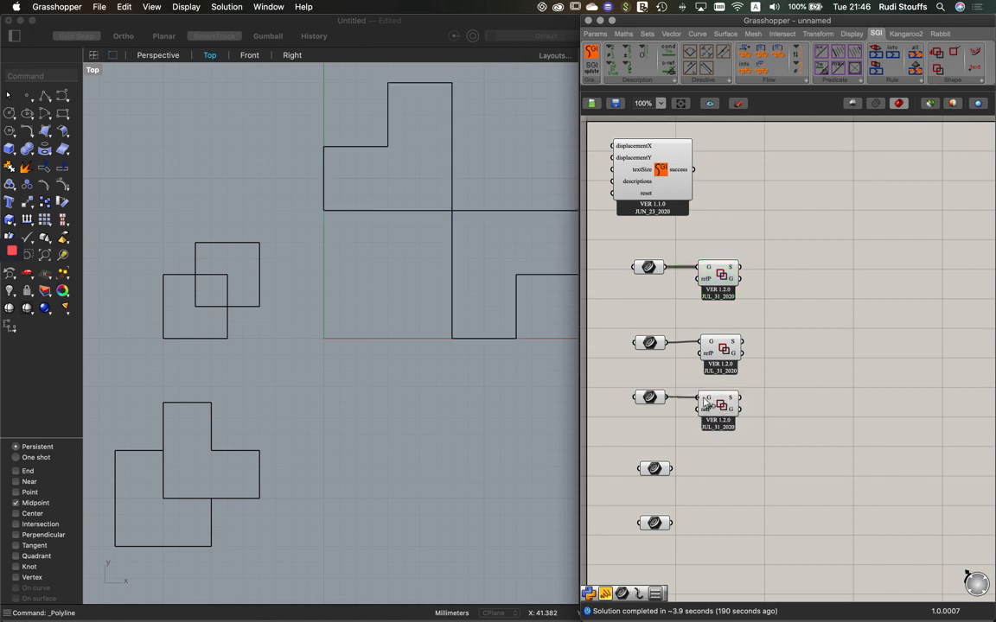
drag(940, 71, 701, 466)
drag(981, 72, 707, 531)
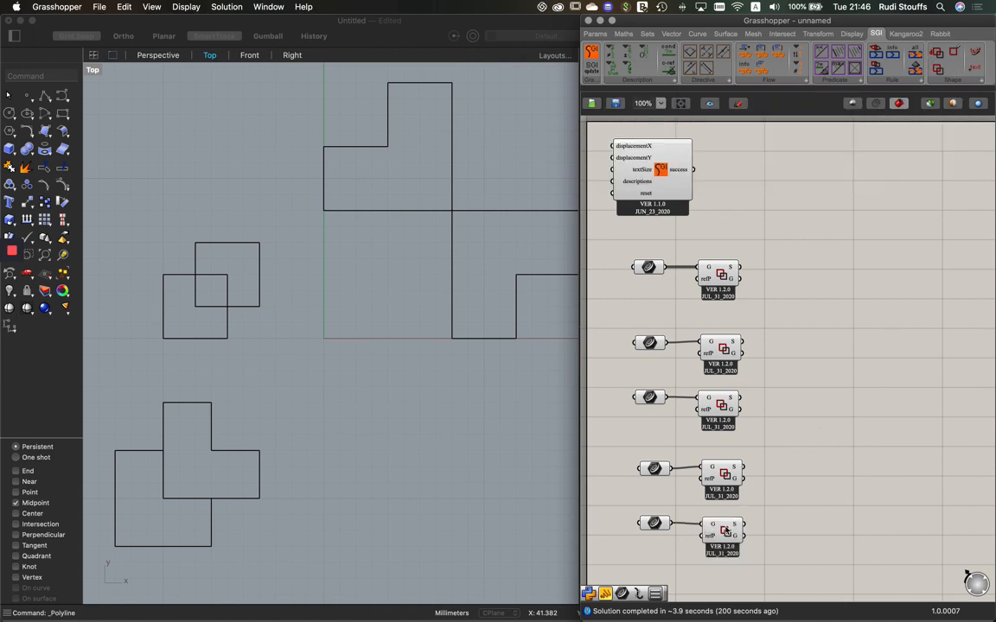
- Check which Rhino geometry each of the five SGI Shape components represents by selecting them one at a time
click(725, 531)
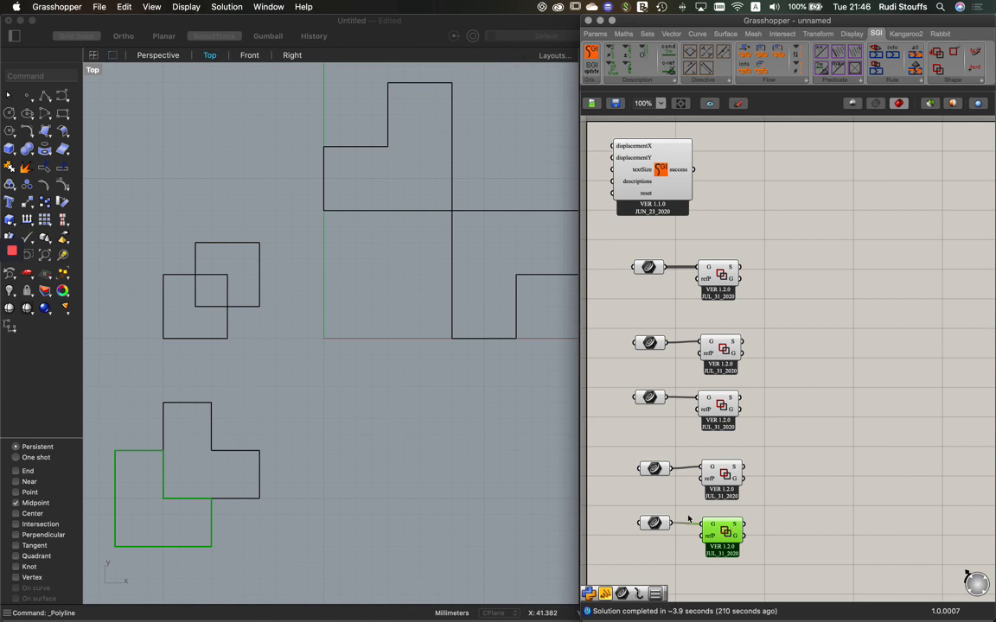
click(724, 474)
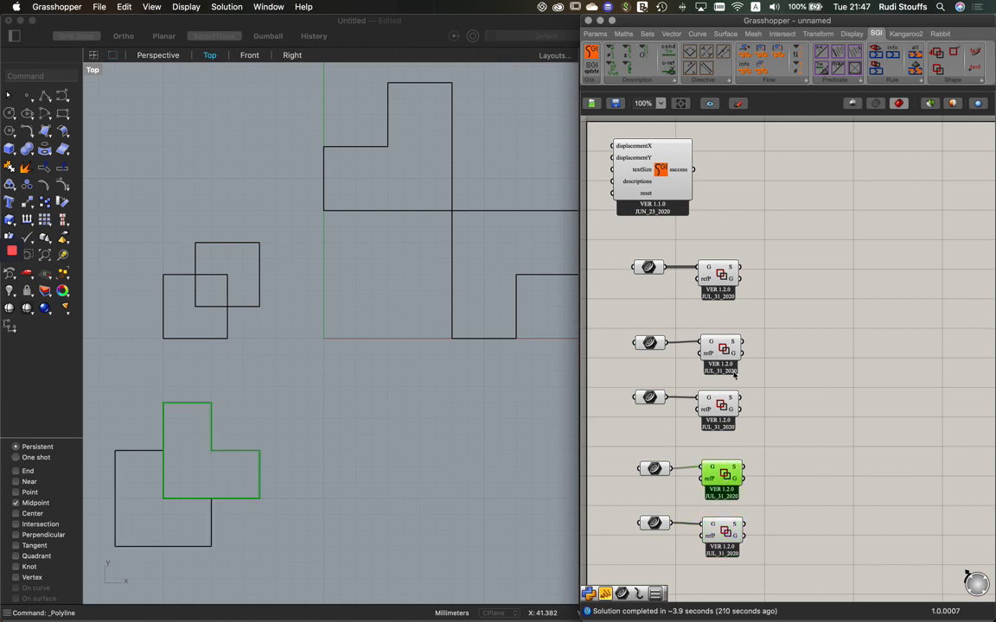
click(720, 405)
click(724, 348)
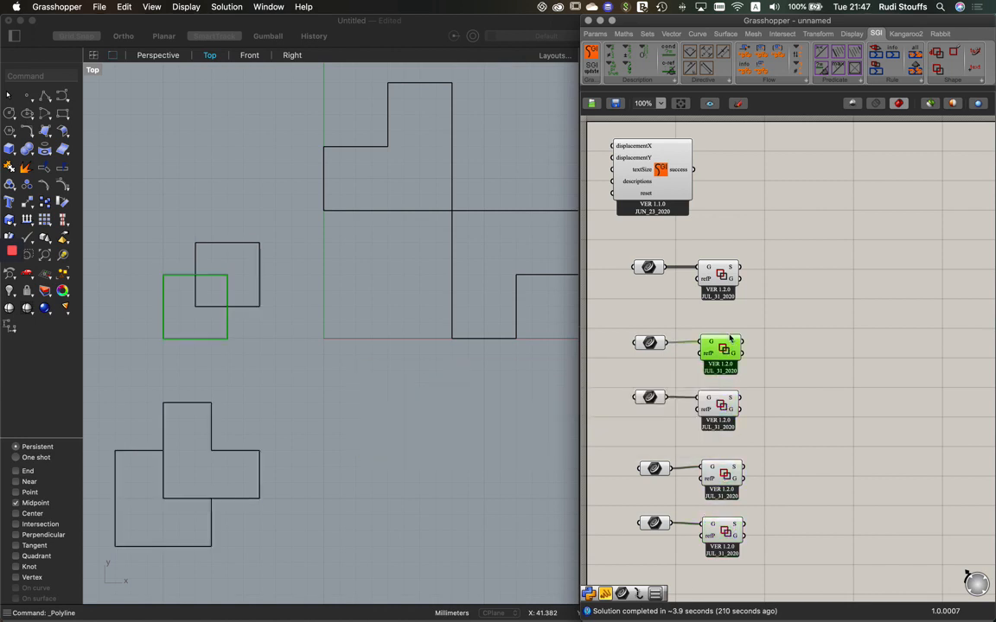
click(726, 292)
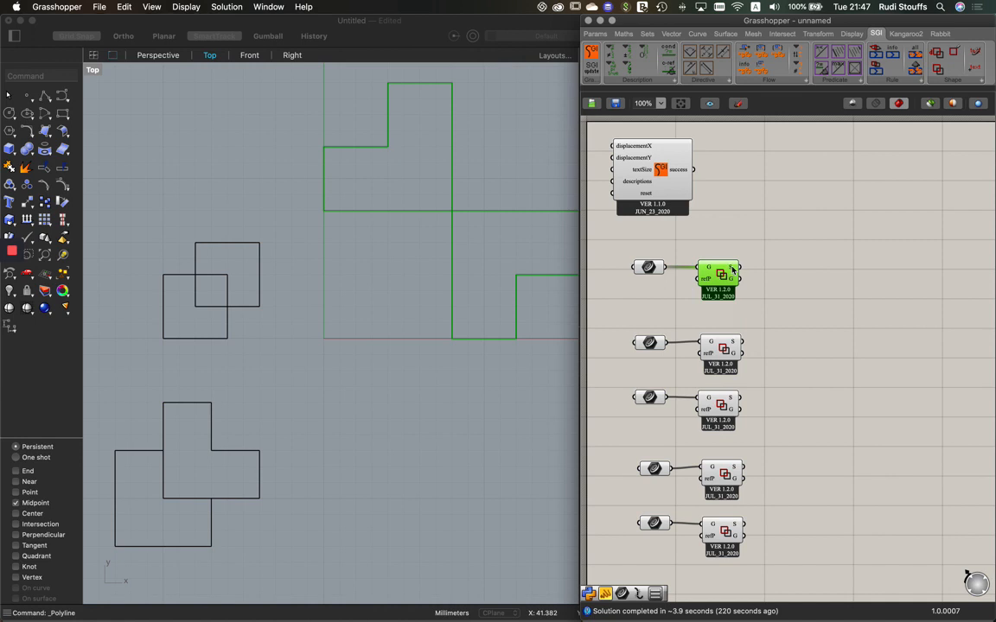
mouse_move(732, 271)
click(721, 244)
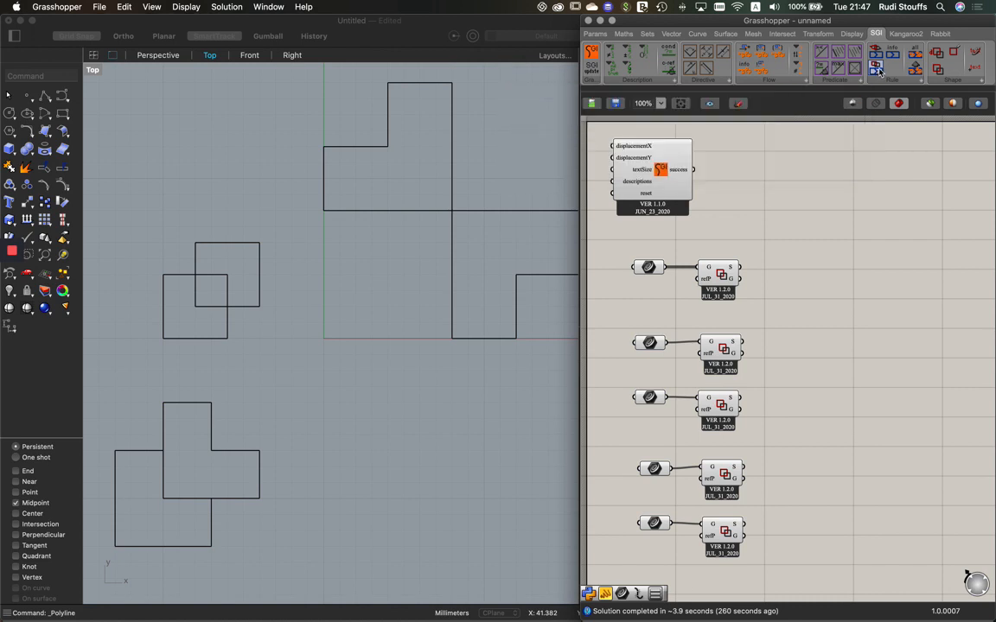
- Place an SGI Rule component on the canvas beside the second SGI Shape
drag(876, 71, 815, 277)
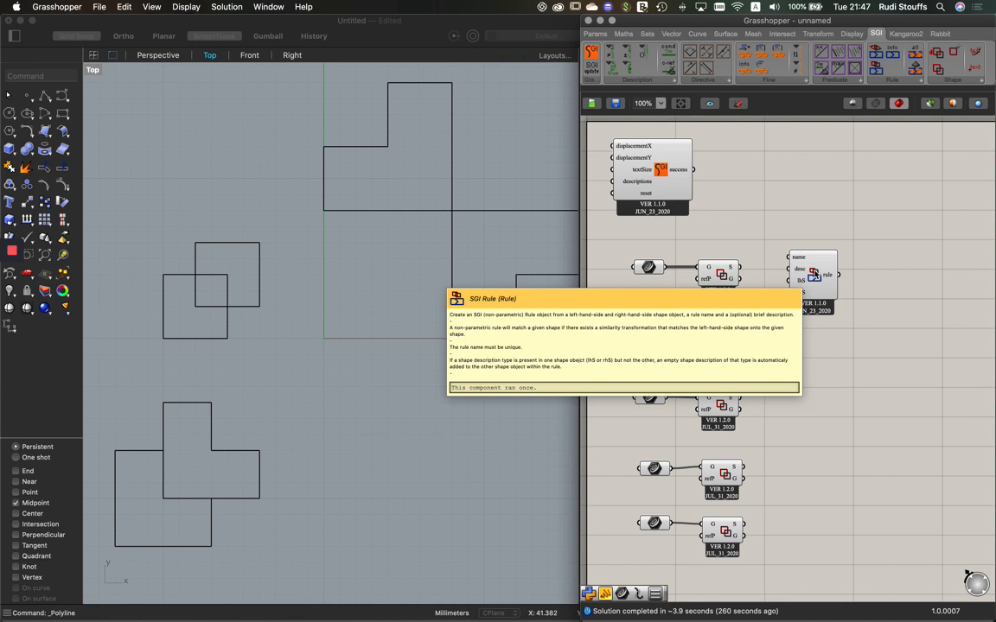
drag(814, 275, 813, 264)
mouse_move(800, 250)
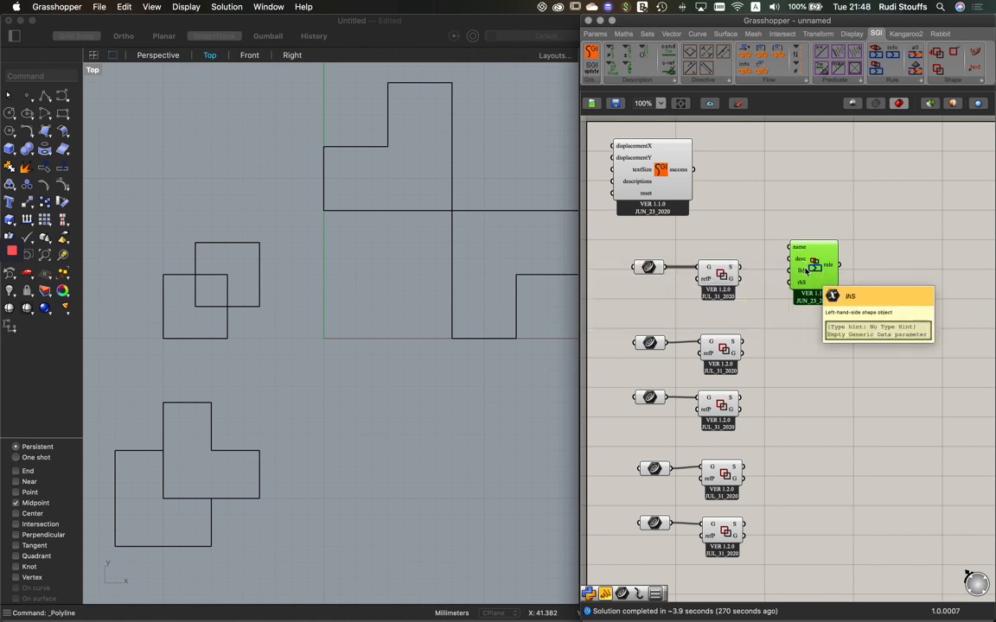
drag(817, 271, 816, 352)
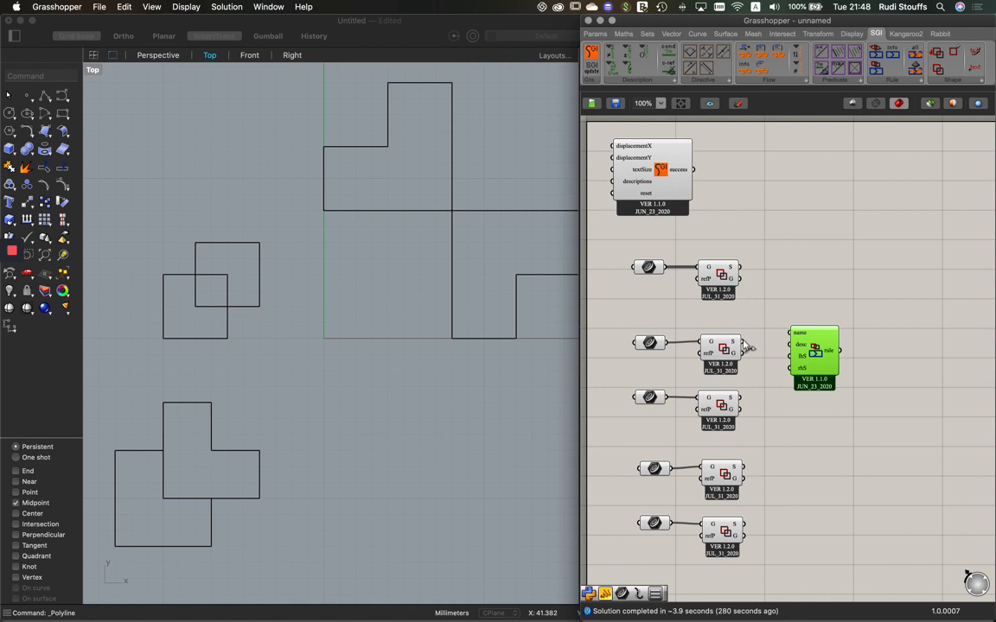
- Connect the lower-left square's shape to the rule's lhS input and the upper-right square's shape to its rhS input
click(745, 349)
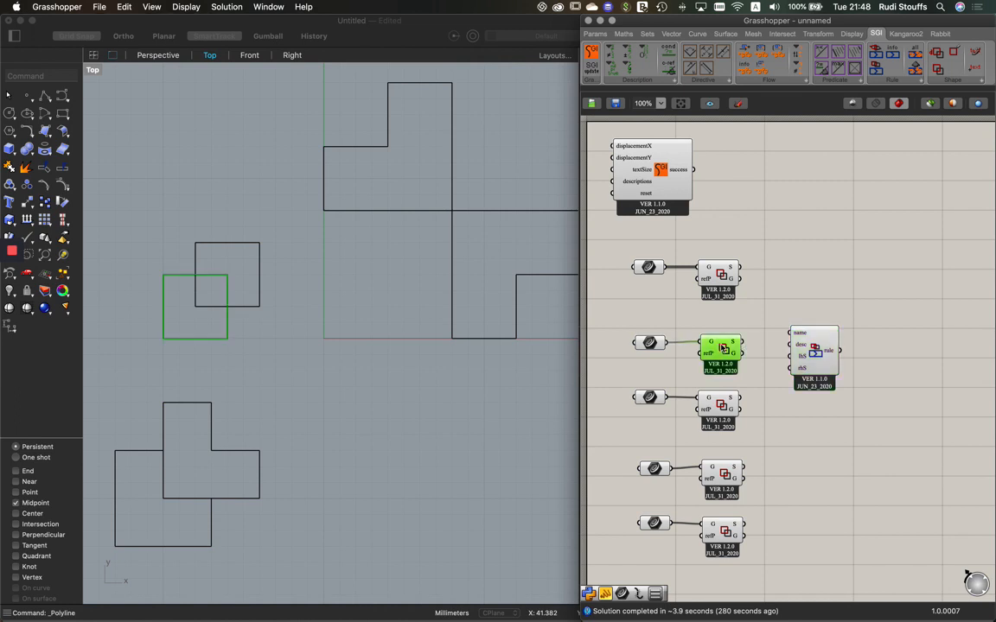
drag(745, 348, 790, 355)
click(722, 406)
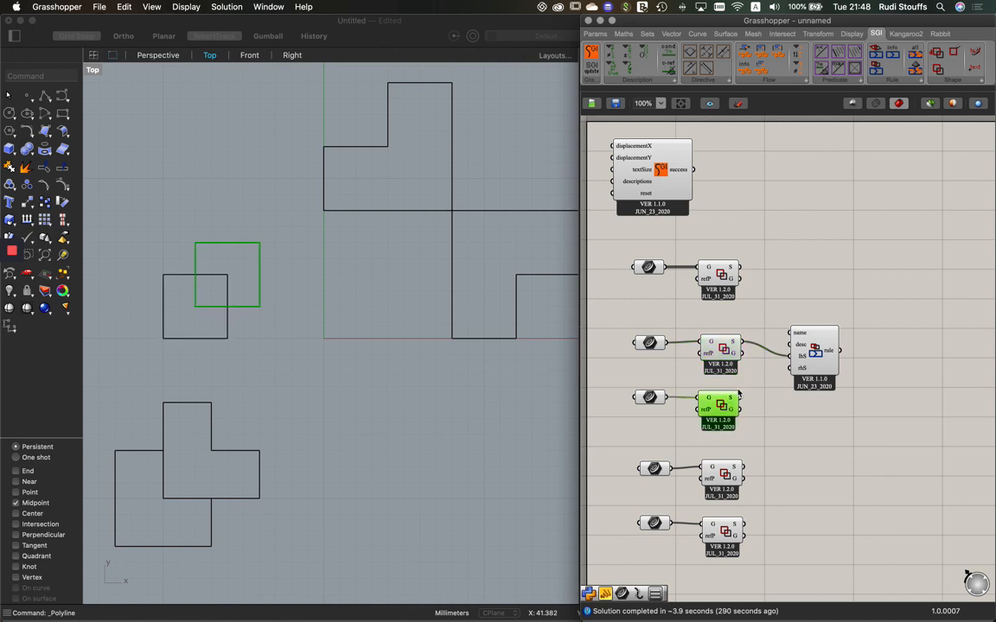
drag(745, 404, 790, 369)
- Move the third Curve parameter and its SGI Shape up close beneath the second pair
drag(616, 378, 724, 426)
click(654, 378)
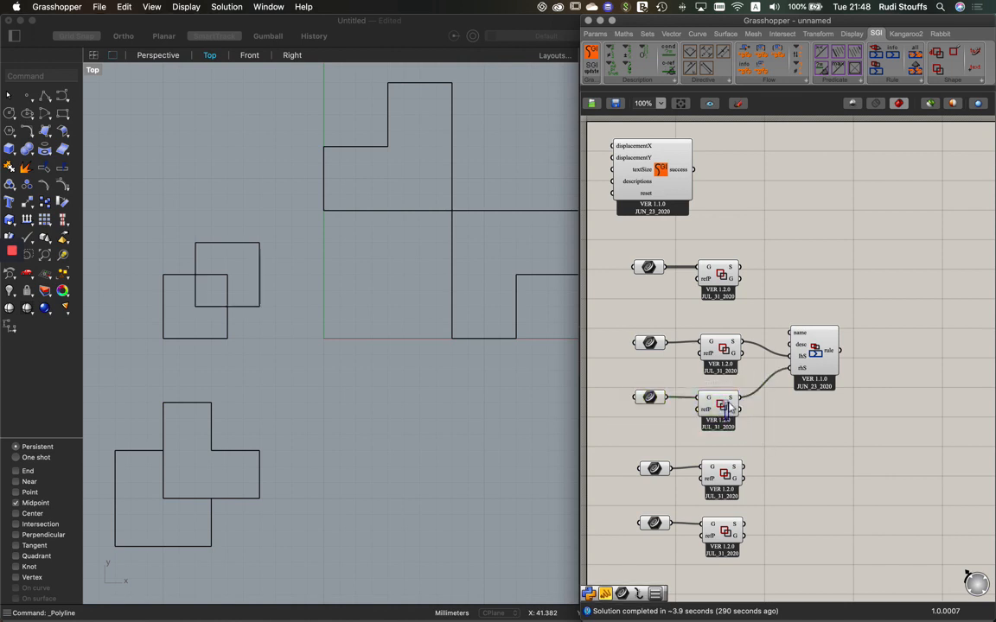
drag(623, 388, 722, 395)
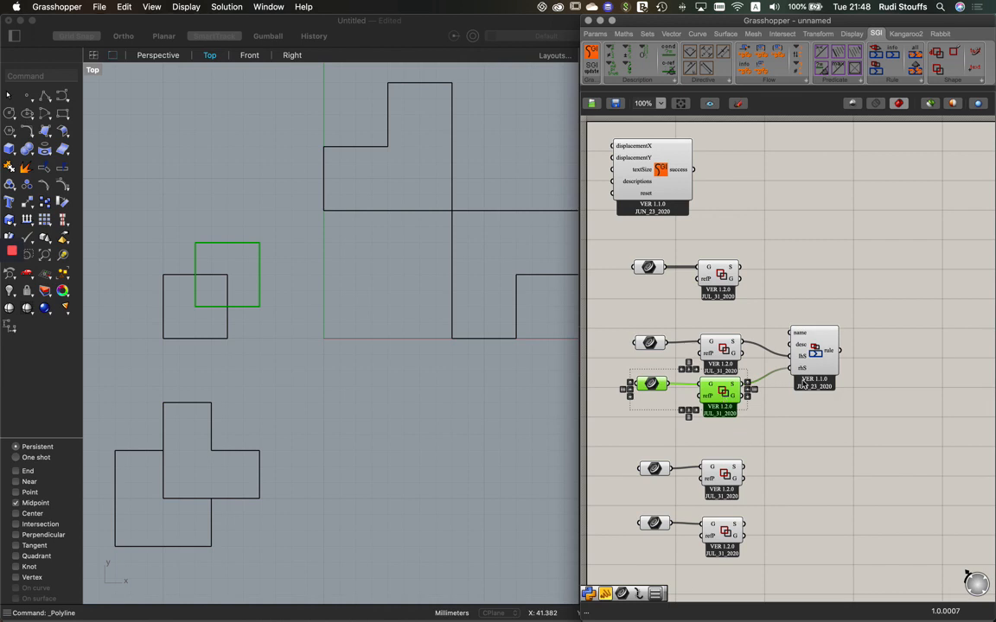
click(683, 322)
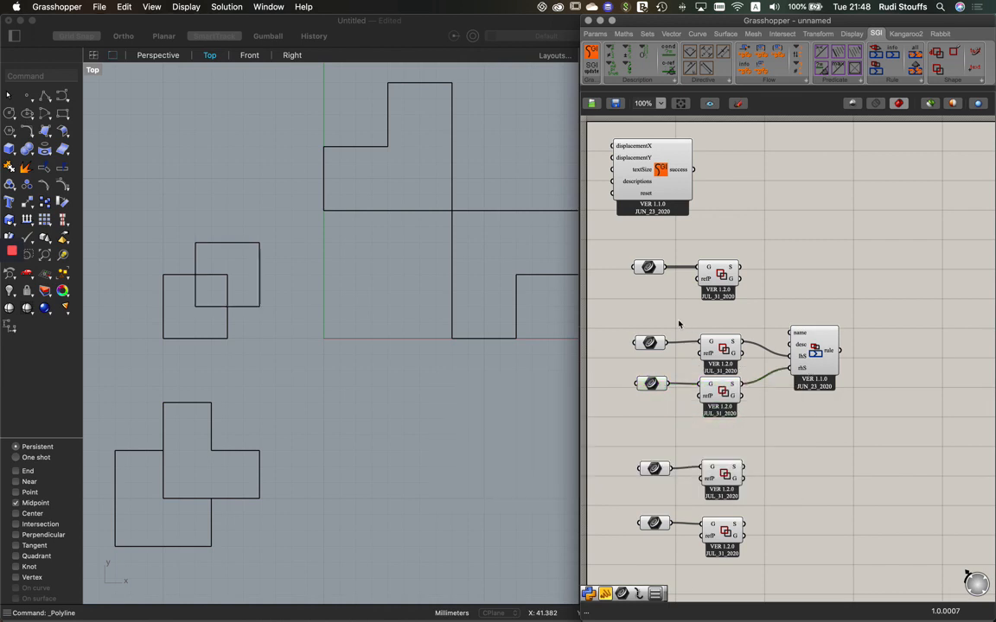
- Add a panel containing "square" above the second SGI Shape and connect it to the rule's name input
double_click(677, 318)
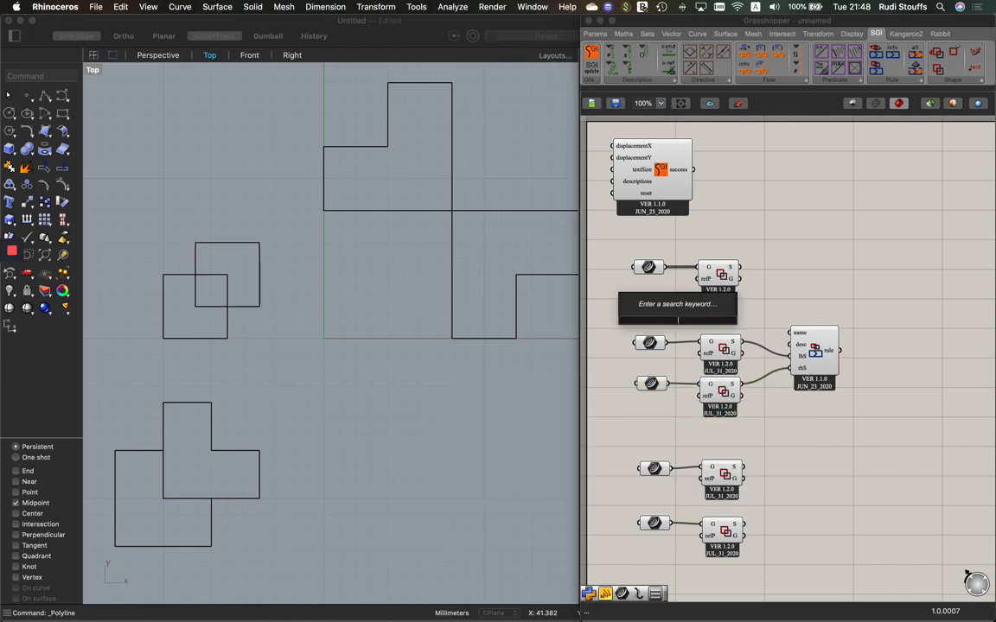
text(//)
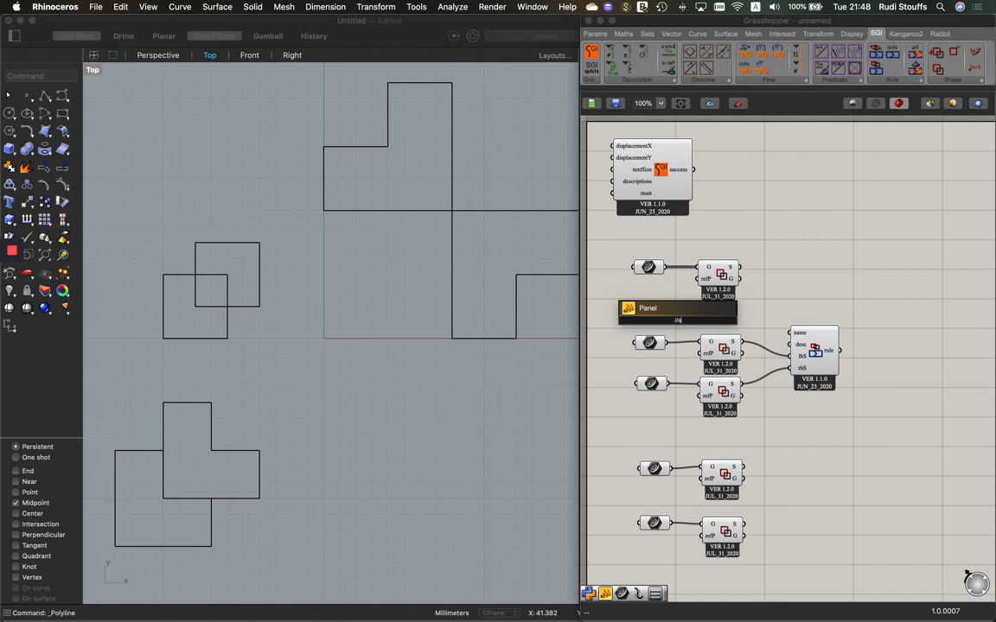
text(square)
key(Return)
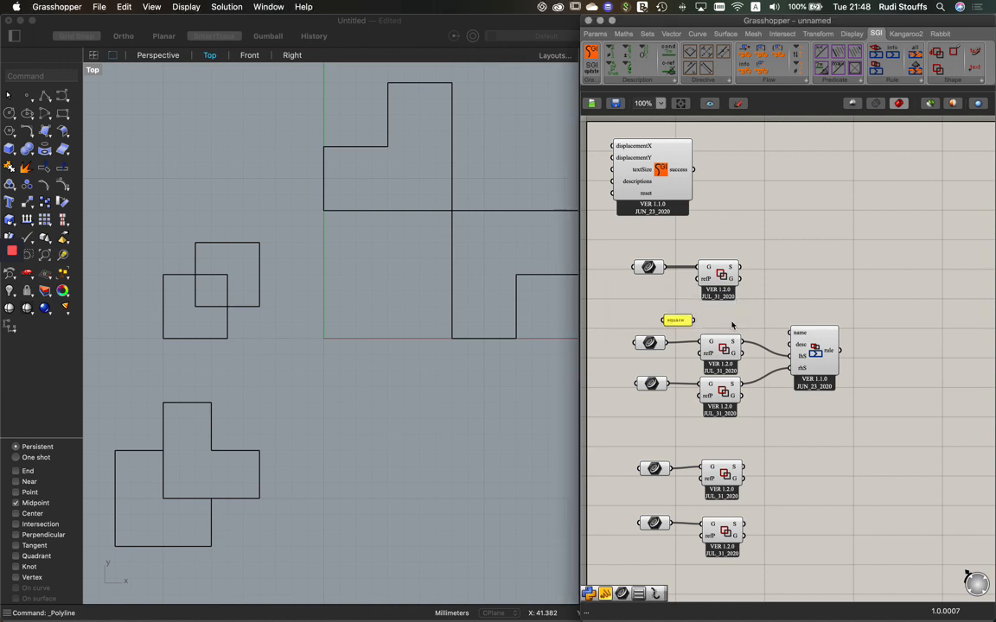
drag(681, 323, 791, 334)
mouse_move(832, 355)
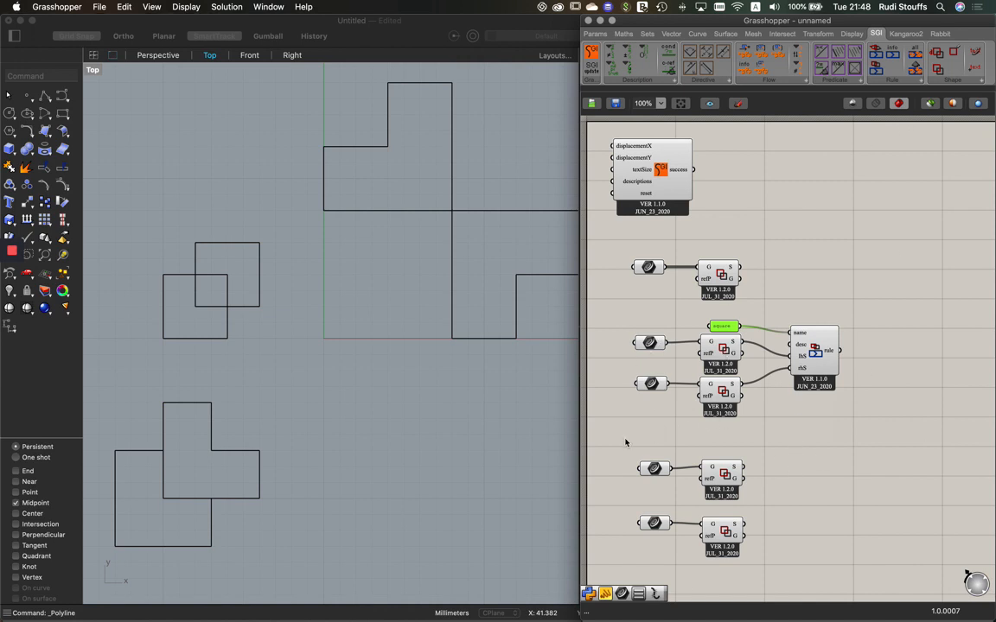
- Shift both L-shape Curve and SGI Shape pairs upward and tighten the gap between them
drag(619, 445, 775, 574)
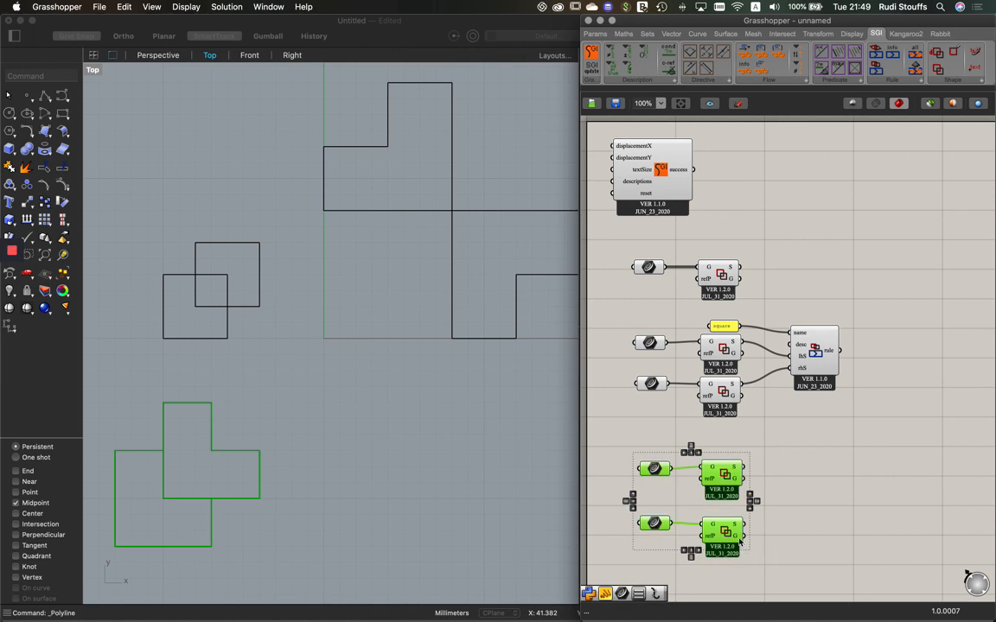
drag(735, 525, 735, 525)
click(747, 526)
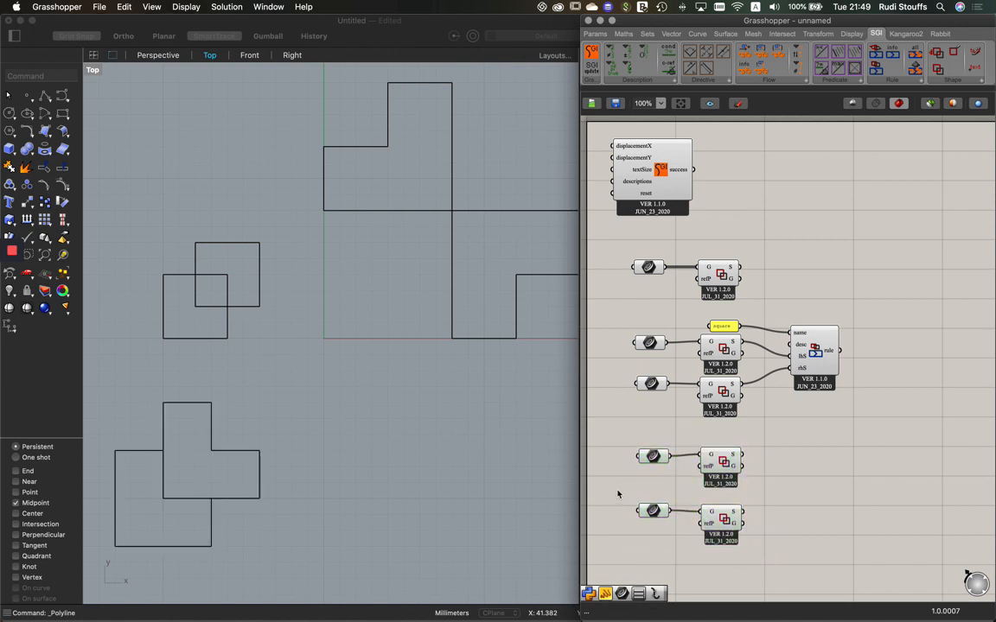
drag(617, 493, 782, 560)
drag(718, 531, 718, 517)
click(808, 476)
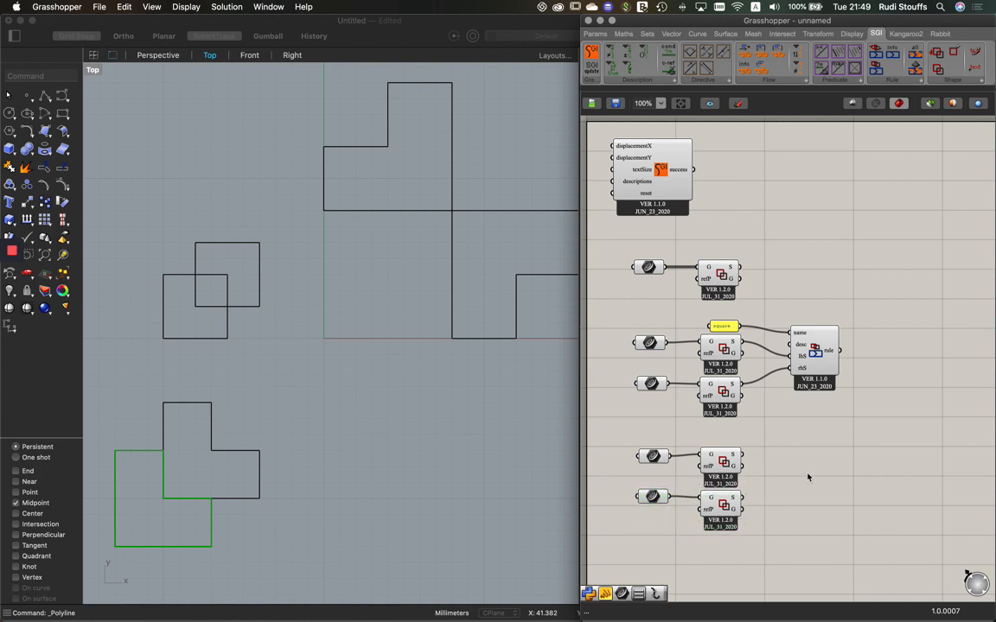
- Add a panel containing "lshape" above the fourth SGI Shape and connect it to the name input of a new SGI Rule
double_click(706, 433)
text(//)
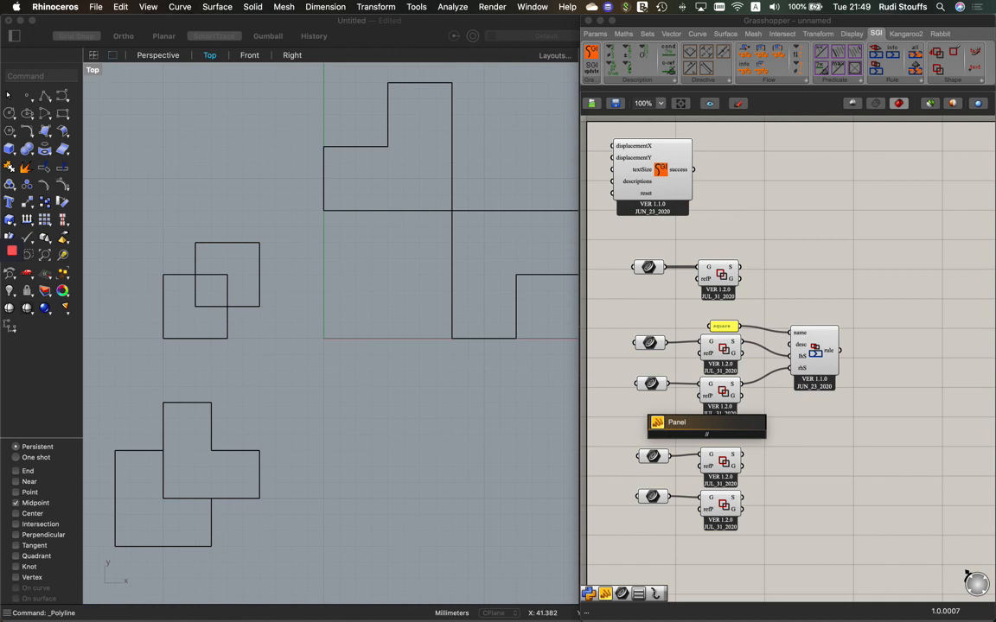
text(lshape)
key(Return)
drag(709, 438, 726, 441)
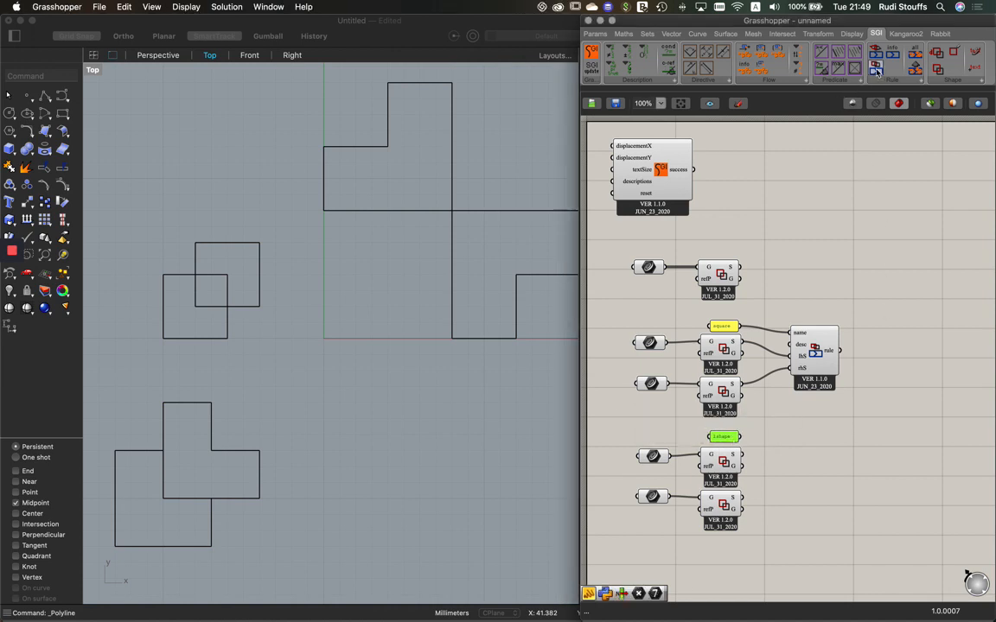
mouse_move(822, 456)
mouse_down()
mouse_move(815, 481)
mouse_move(815, 465)
mouse_up()
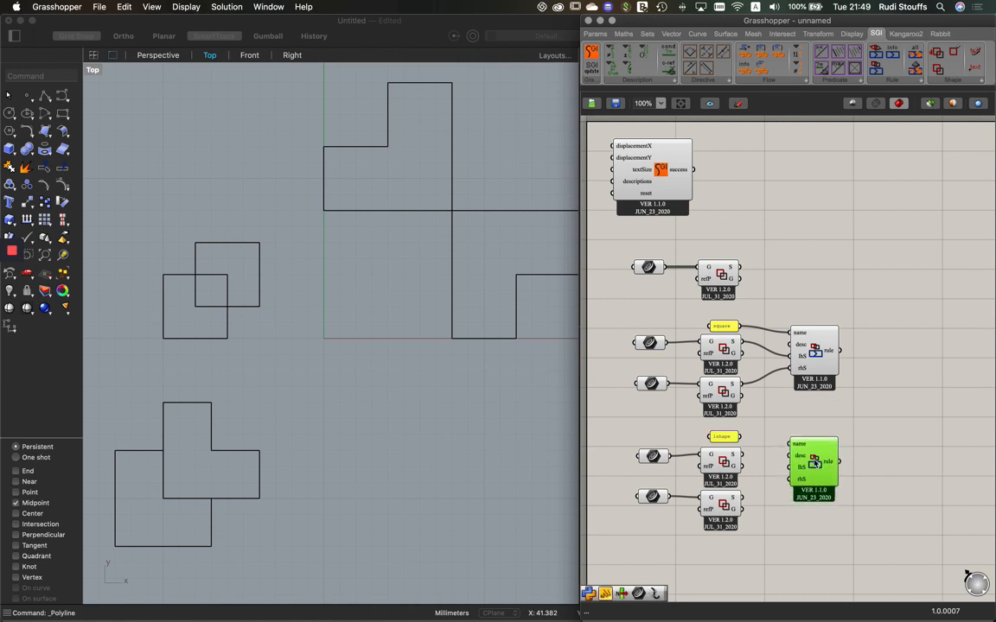
drag(740, 436, 789, 443)
- Connect the upper L-shape's SGI Shape to the second rule's lhS input and the lower-left L-shape's to its rhS input
click(733, 460)
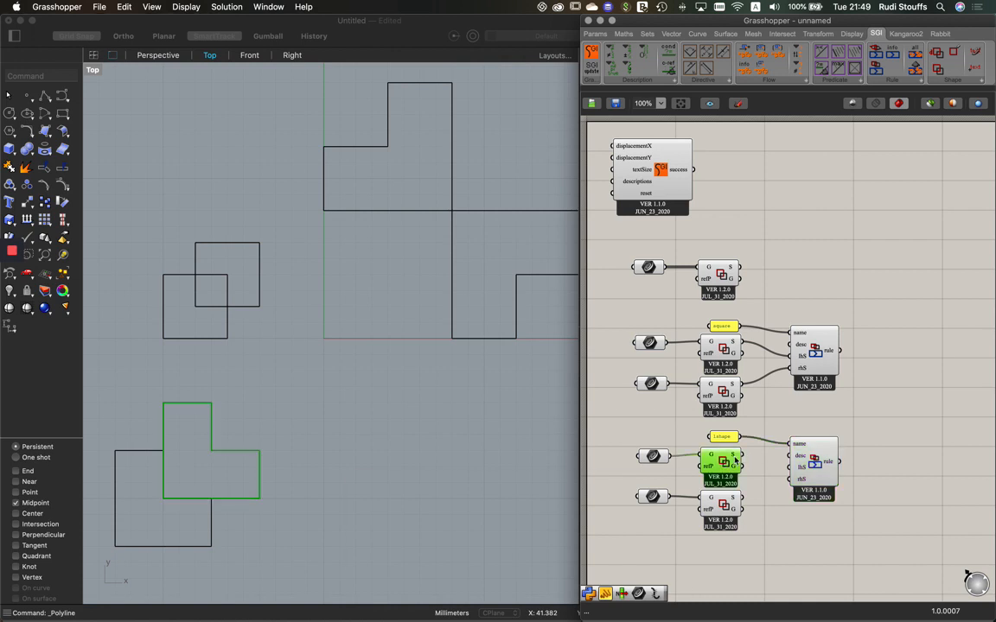
drag(741, 455, 789, 467)
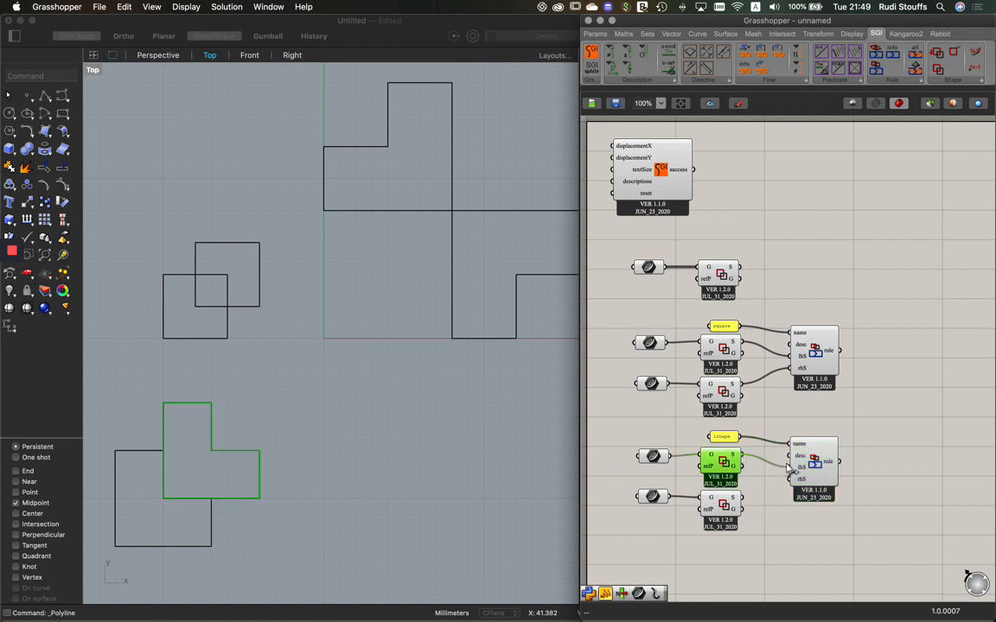
click(733, 503)
drag(740, 498, 789, 478)
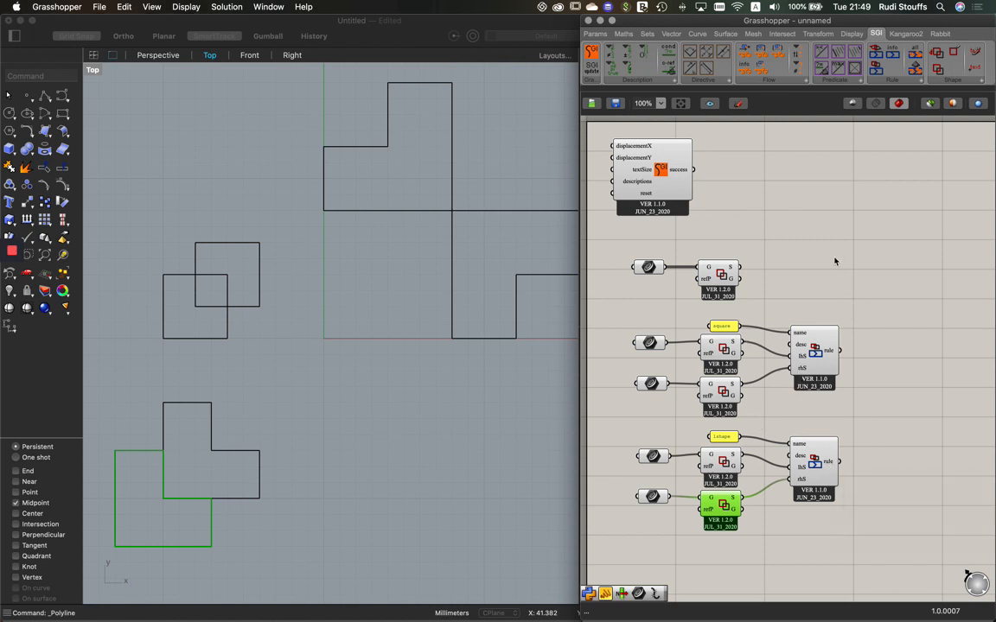
- Add an SGI Apply component beyond the rules, level with the initial shape's SGI Shape
mouse_move(722, 275)
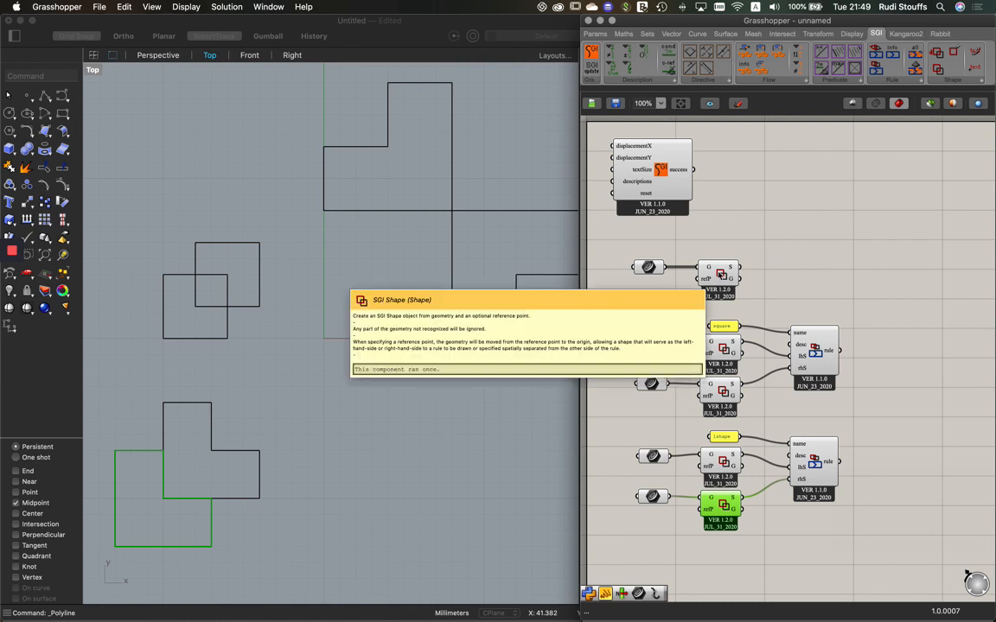
click(919, 82)
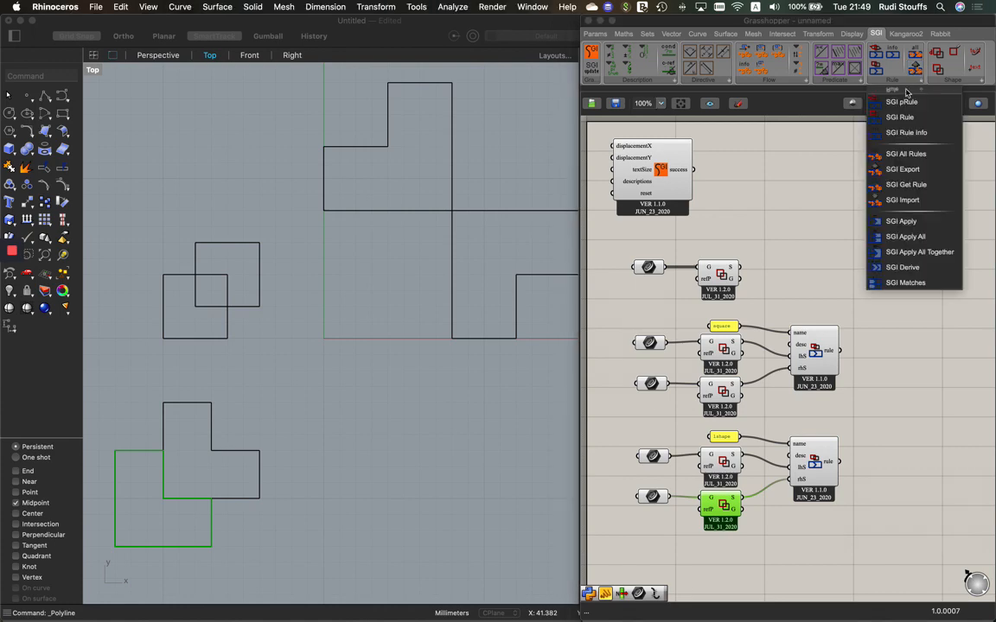
click(905, 222)
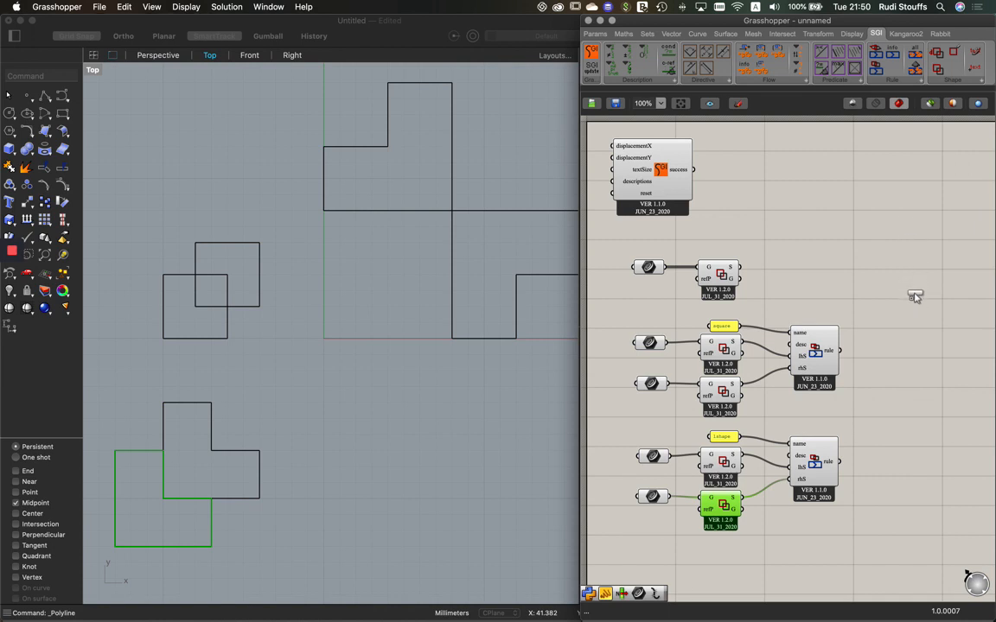
click(914, 295)
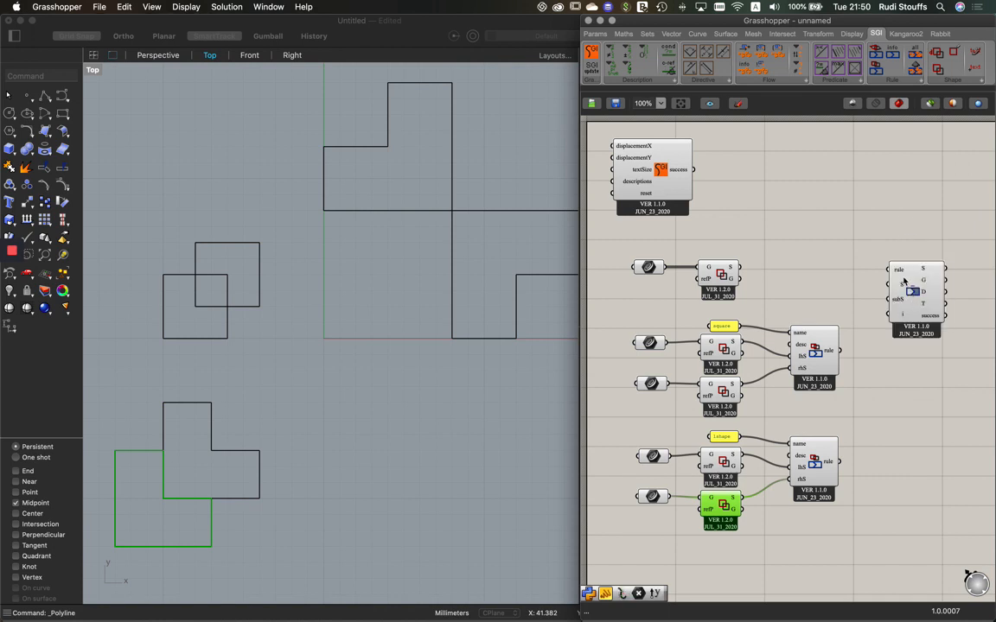
drag(914, 273, 918, 284)
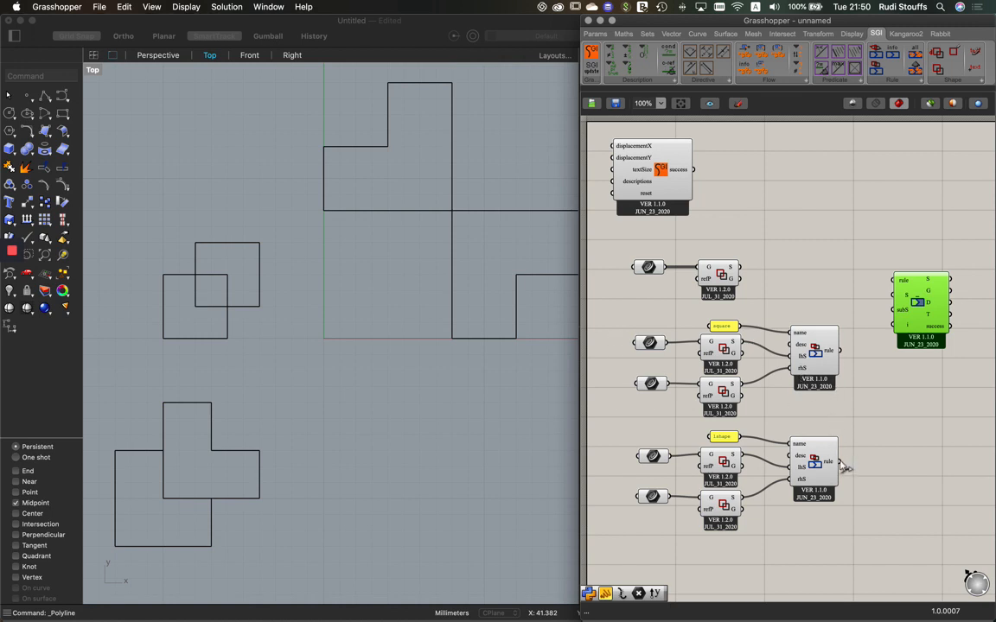
- Connect the "lshape" rule to SGI Apply's rule input and the initial shape's SGI Shape to its S input
drag(840, 464, 894, 281)
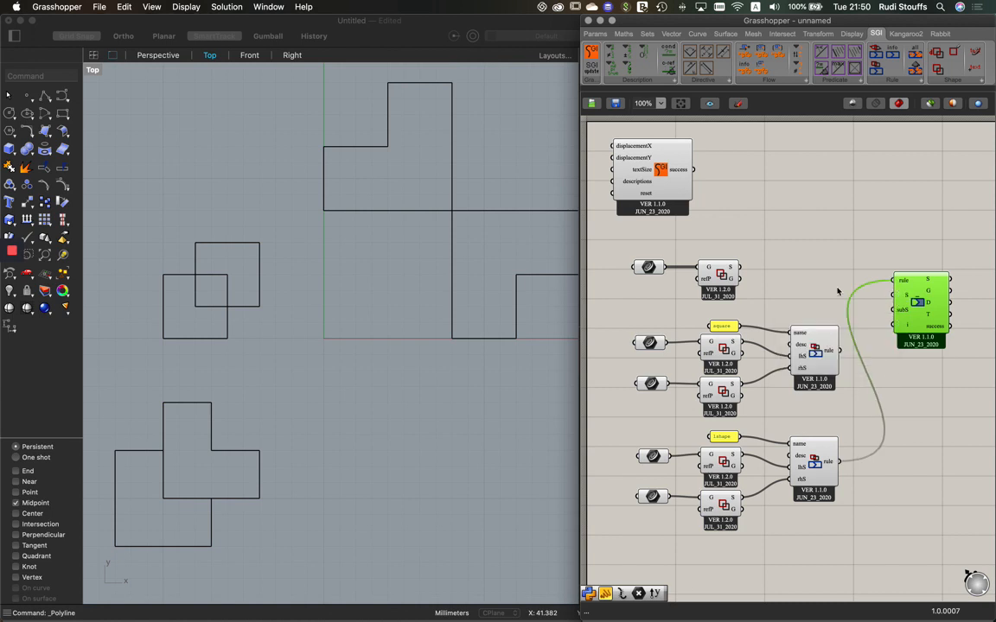
drag(740, 268, 893, 298)
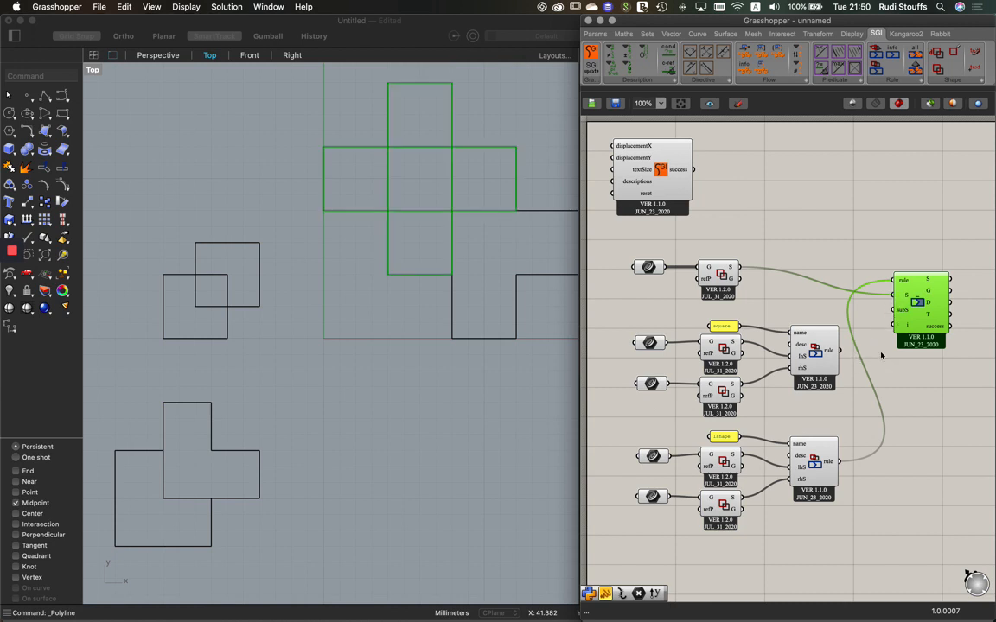
mouse_move(902, 315)
click(722, 275)
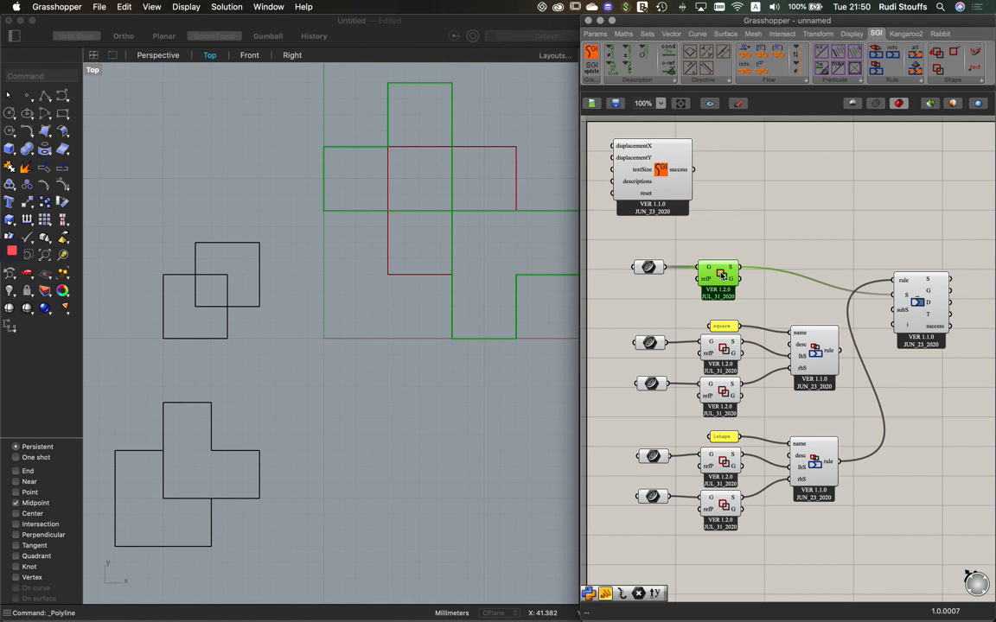
click(917, 302)
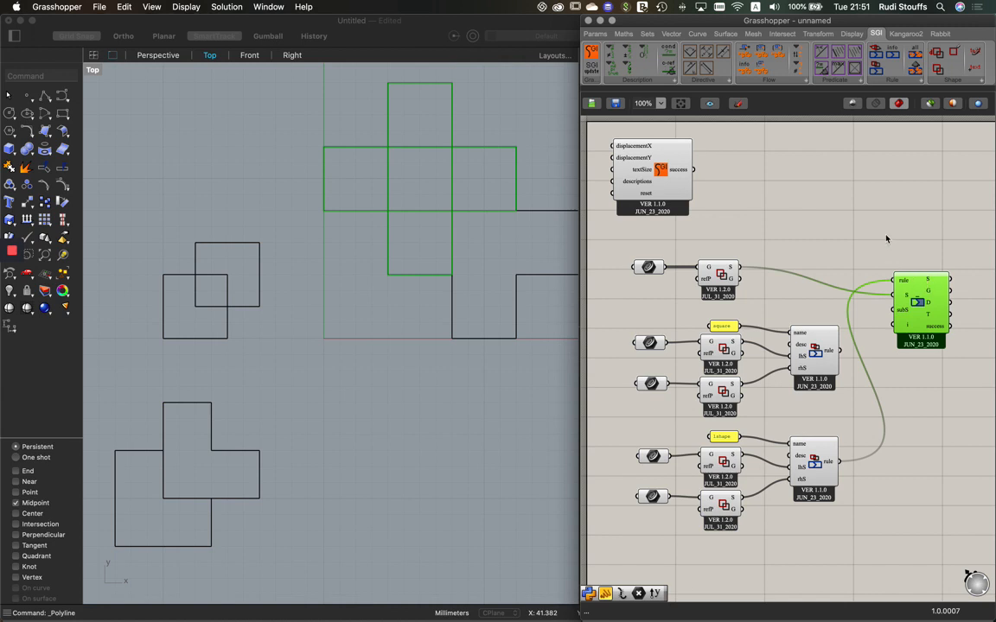
- Add an SGI Move Shape component close to the output side of SGI Apply
scroll(886, 238, right, 5)
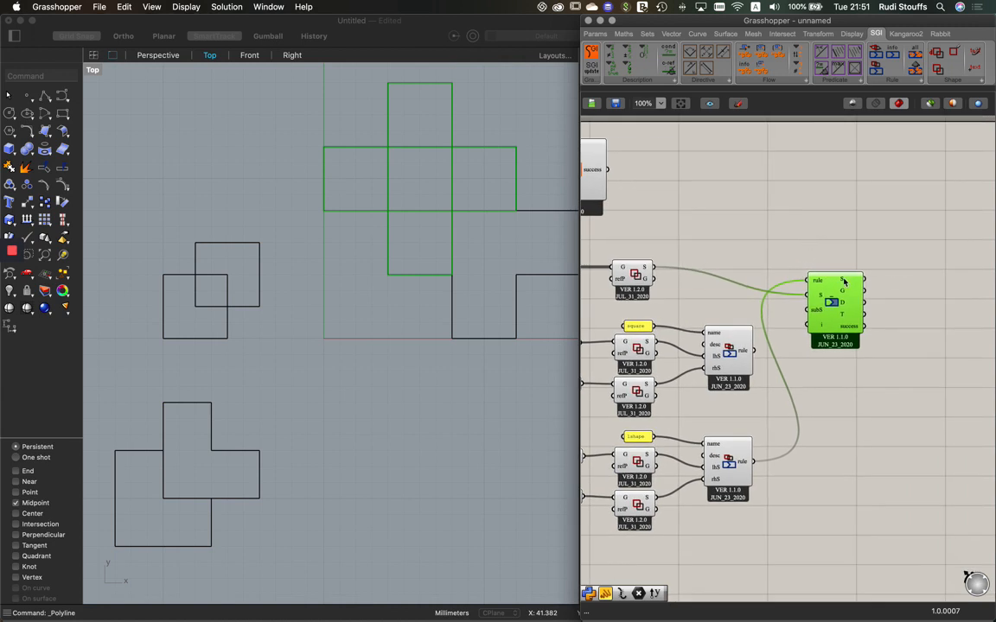
mouse_move(844, 281)
click(977, 82)
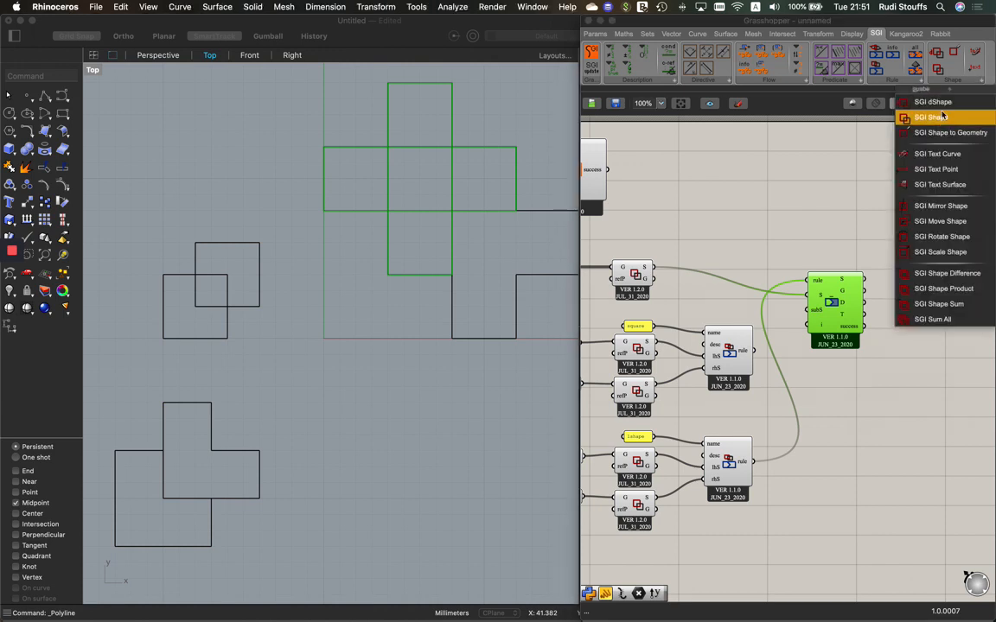
click(940, 222)
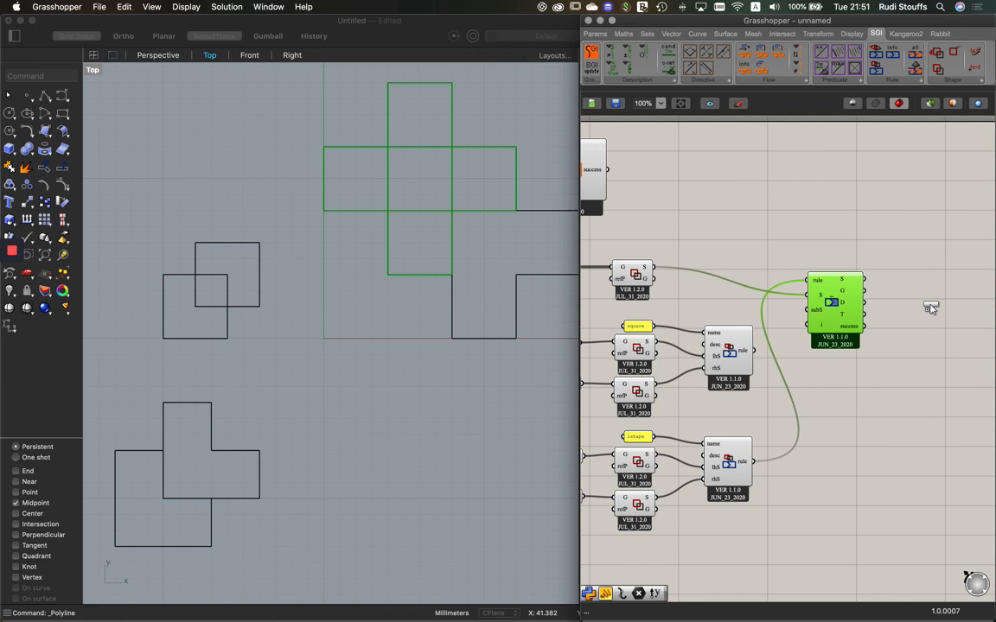
click(930, 307)
drag(930, 307, 906, 287)
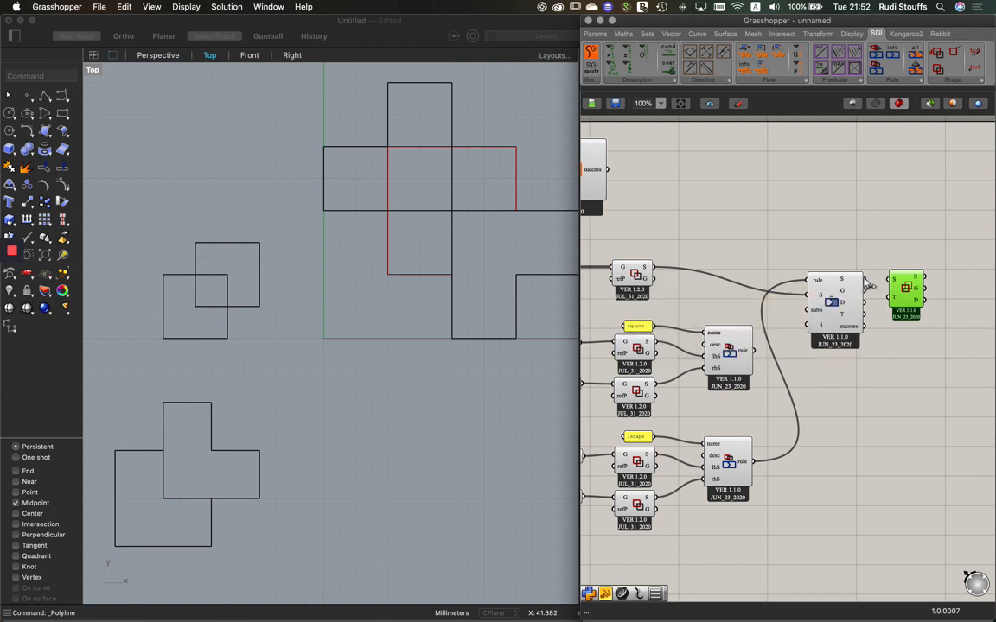
- Connect SGI Apply's S and T outputs to SGI Move Shape's S and T inputs, and turn off SGI Apply's preview
drag(869, 286, 891, 282)
drag(866, 315, 893, 298)
right_click(833, 303)
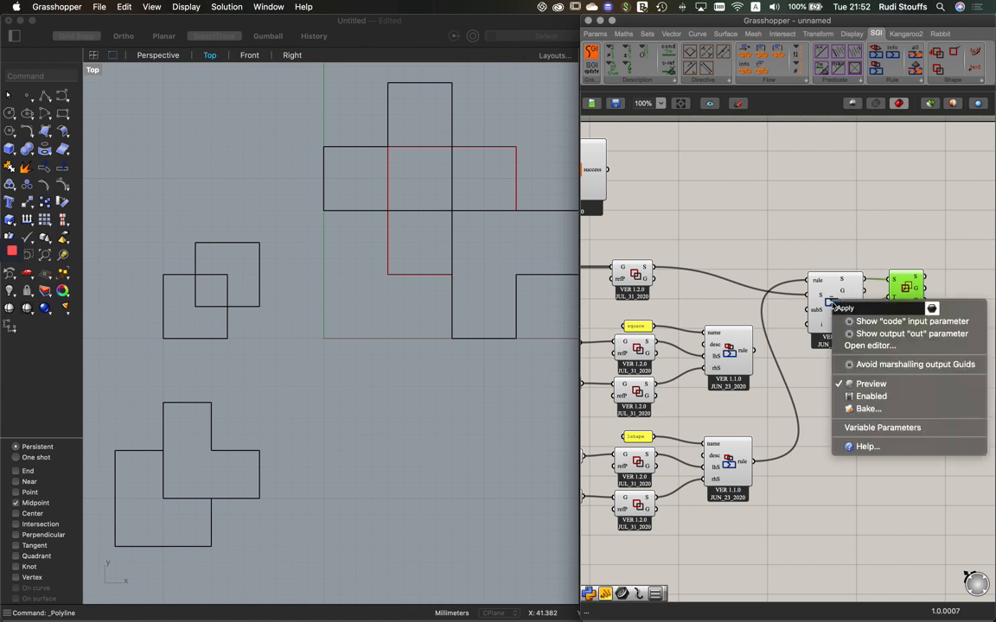
click(865, 383)
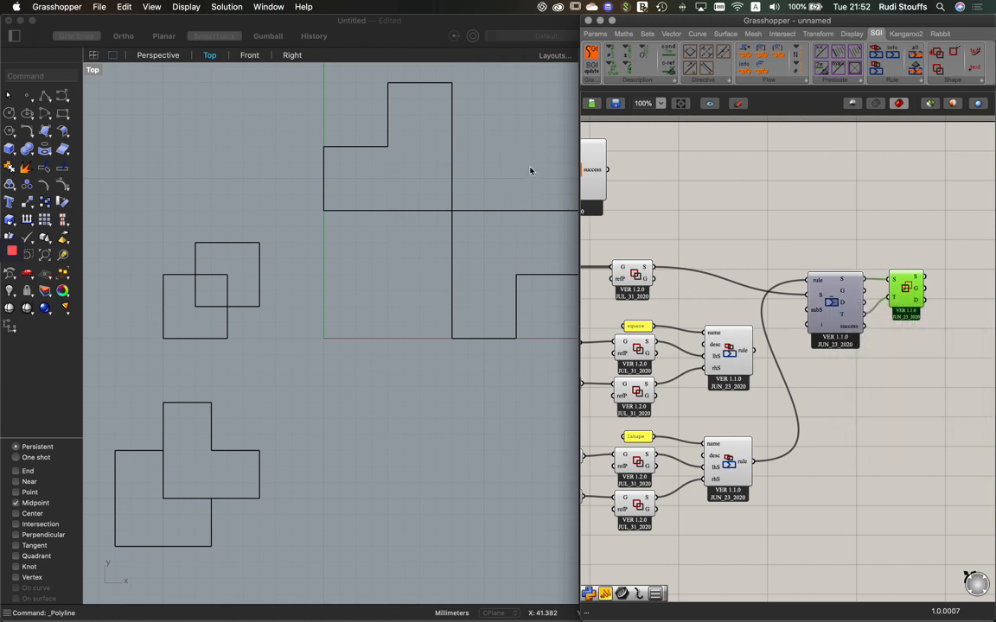
- Examine the moved result in Rhino and rerun the rule application by reconnecting the initial shape to SGI Apply's S input
right_drag(530, 170, 351, 171)
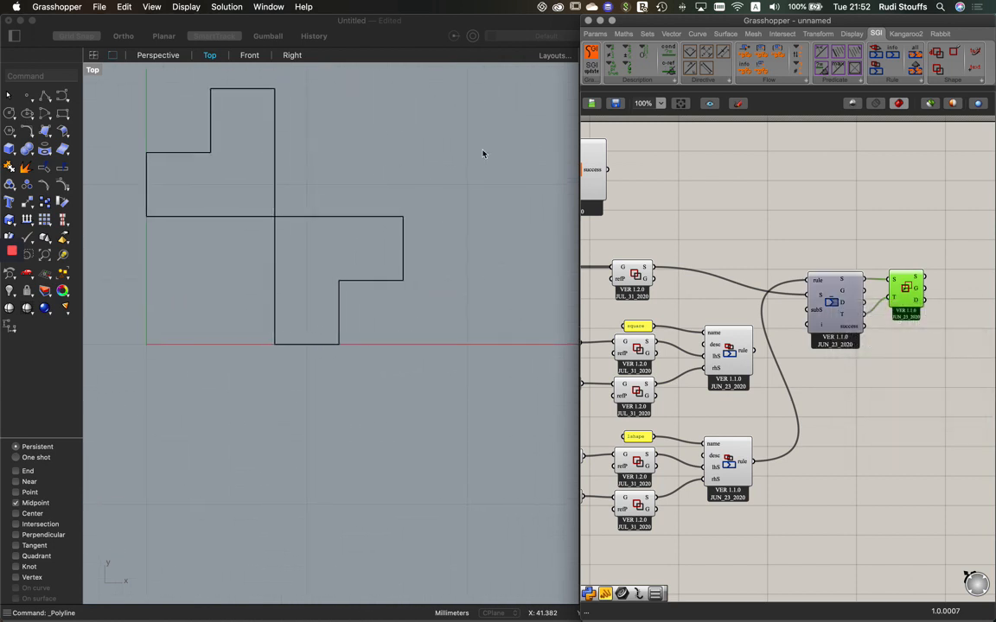
right_drag(484, 153, 306, 181)
right_drag(445, 171, 290, 169)
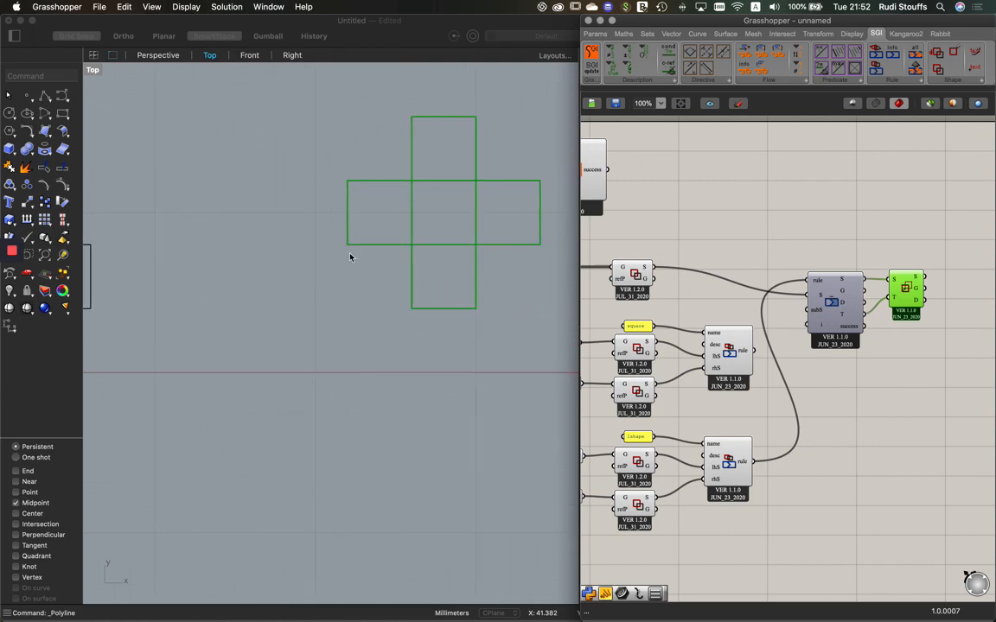
right_drag(343, 258, 289, 236)
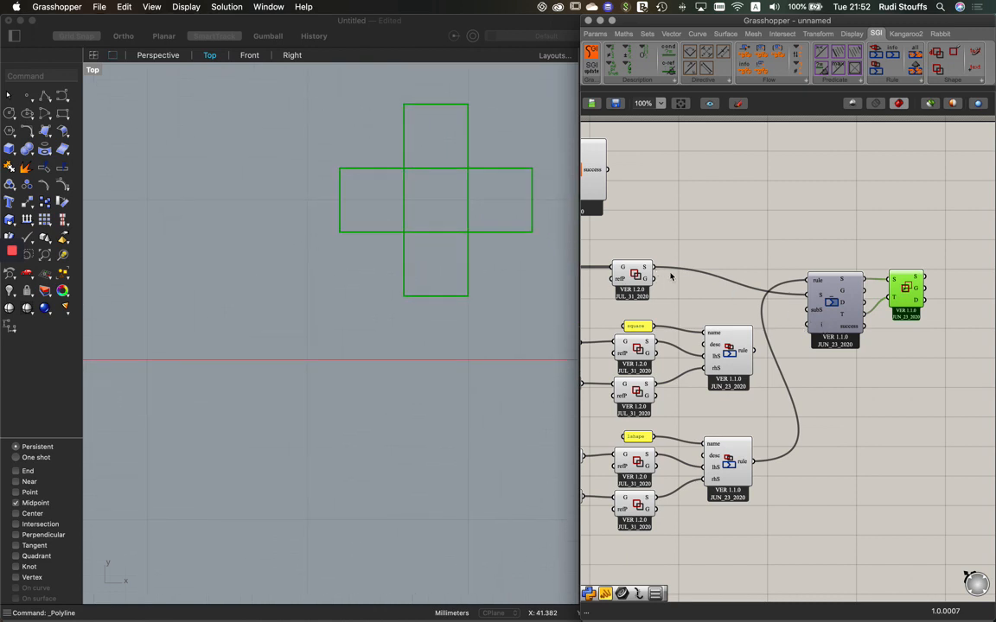
drag(654, 267, 802, 296)
drag(655, 269, 809, 302)
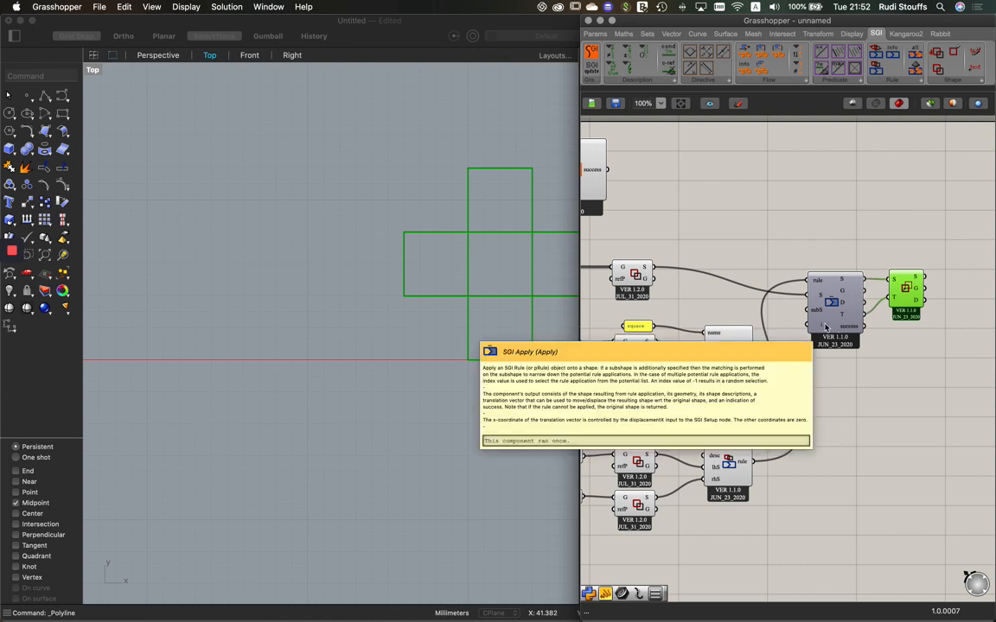
- Add a panel containing 0 and connect it to SGI Apply's i input
double_click(742, 315)
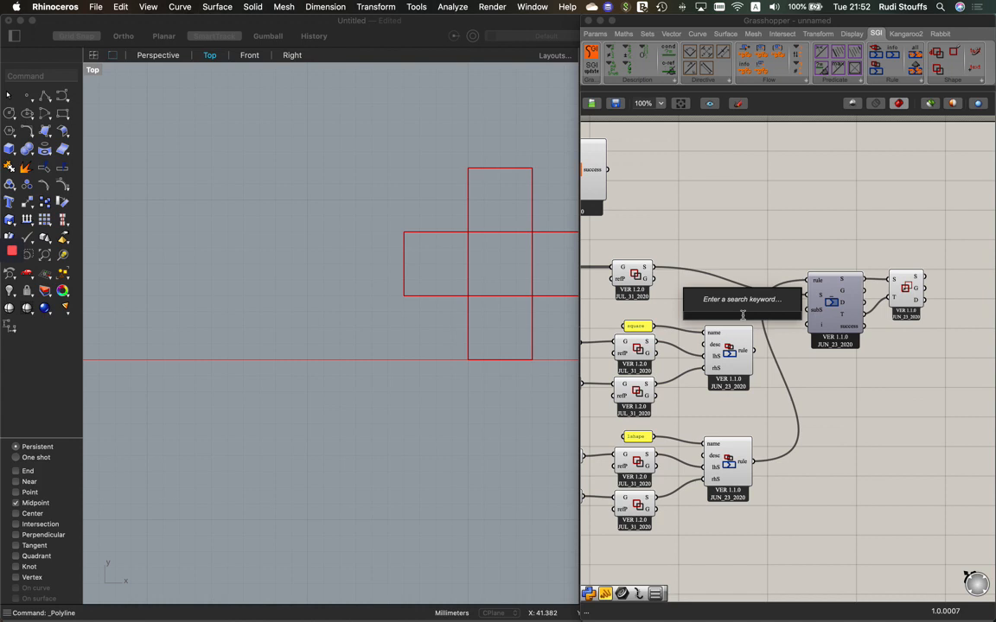
text(//0)
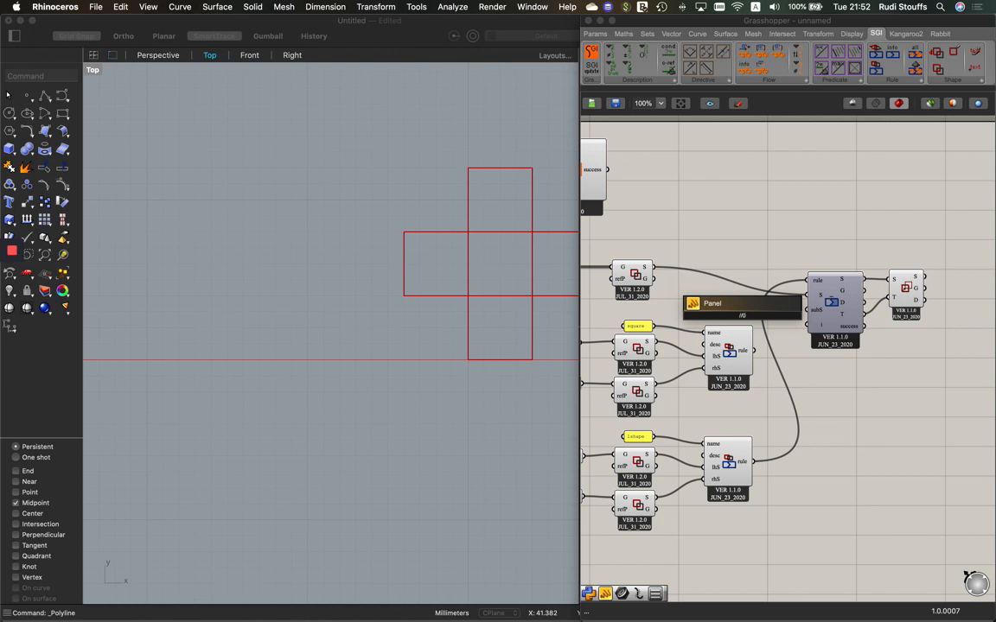
key(Return)
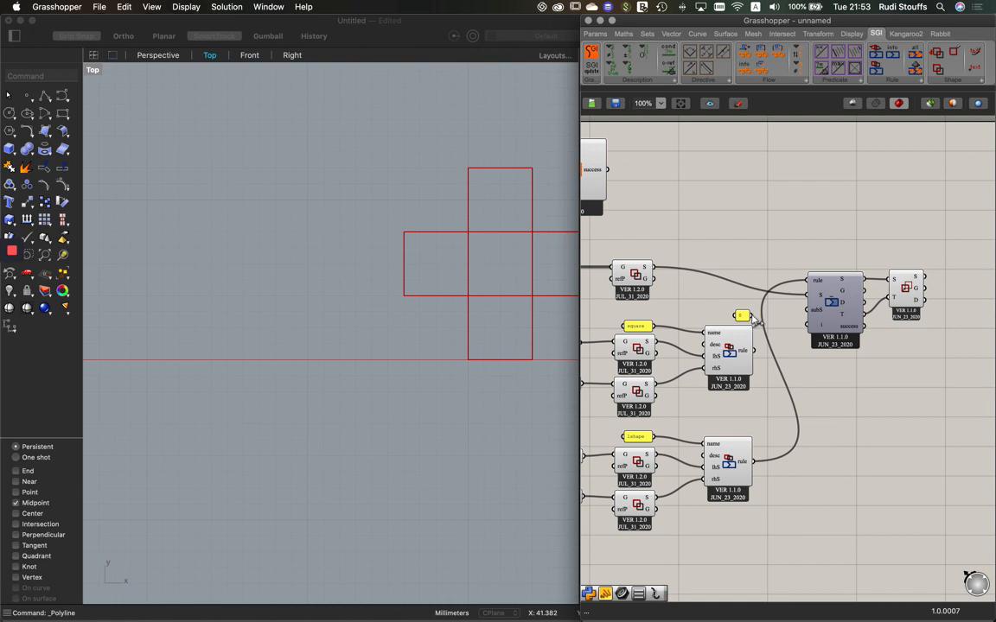
drag(752, 315, 807, 326)
- Enlarge the panel containing 0 and place it right beside SGI Apply's i input
click(742, 317)
drag(759, 319, 777, 325)
click(743, 316)
scroll(743, 318, down, 2)
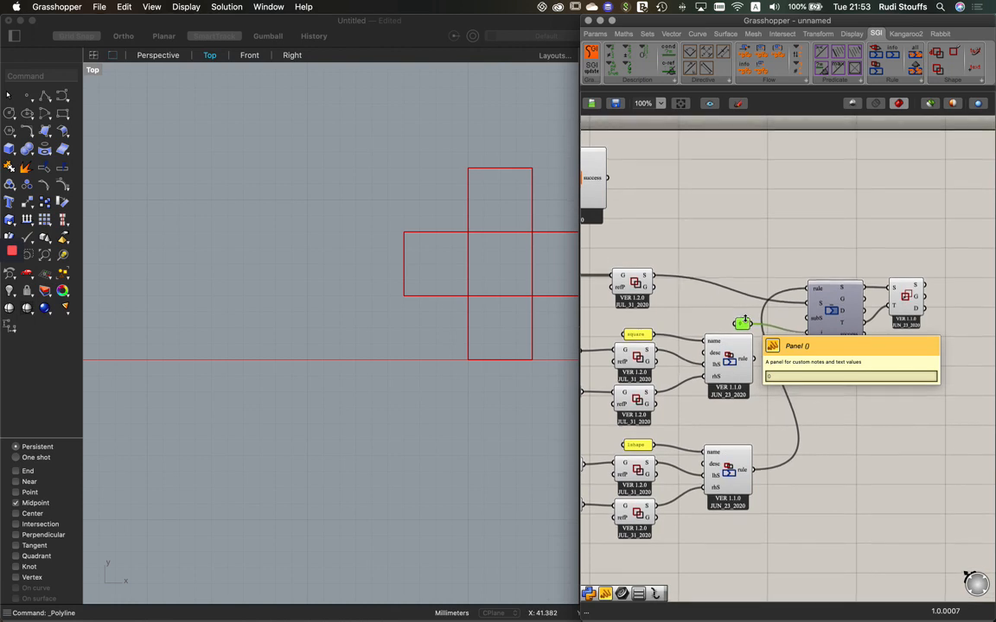
click(661, 103)
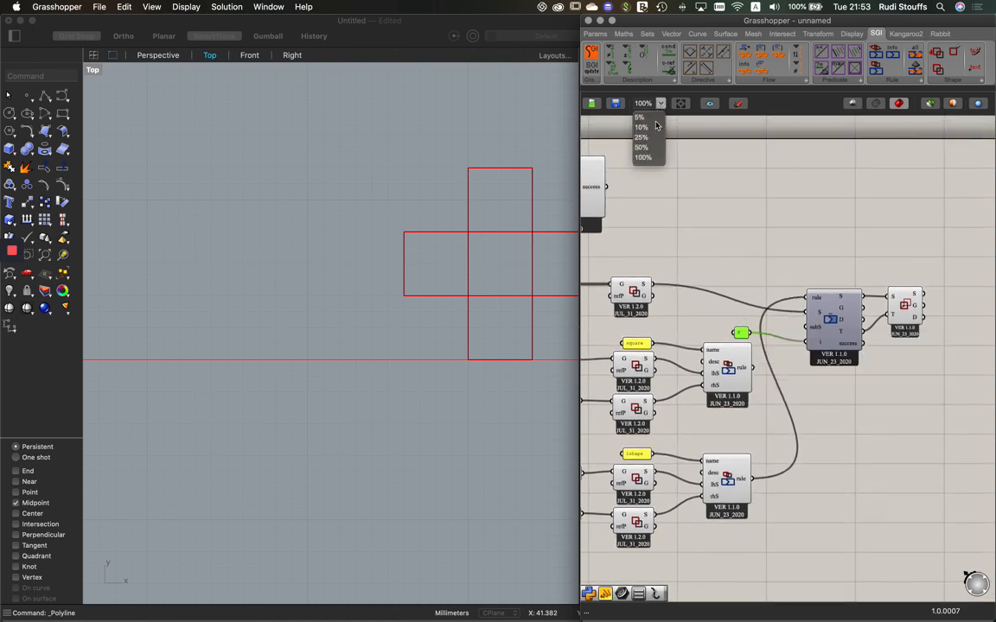
click(755, 306)
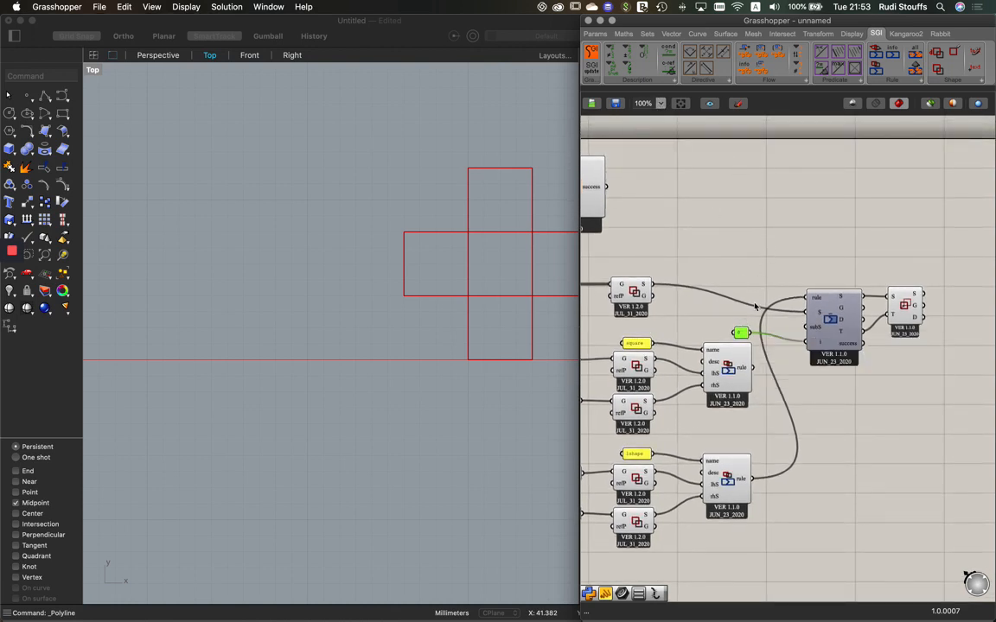
scroll(754, 306, up, 4)
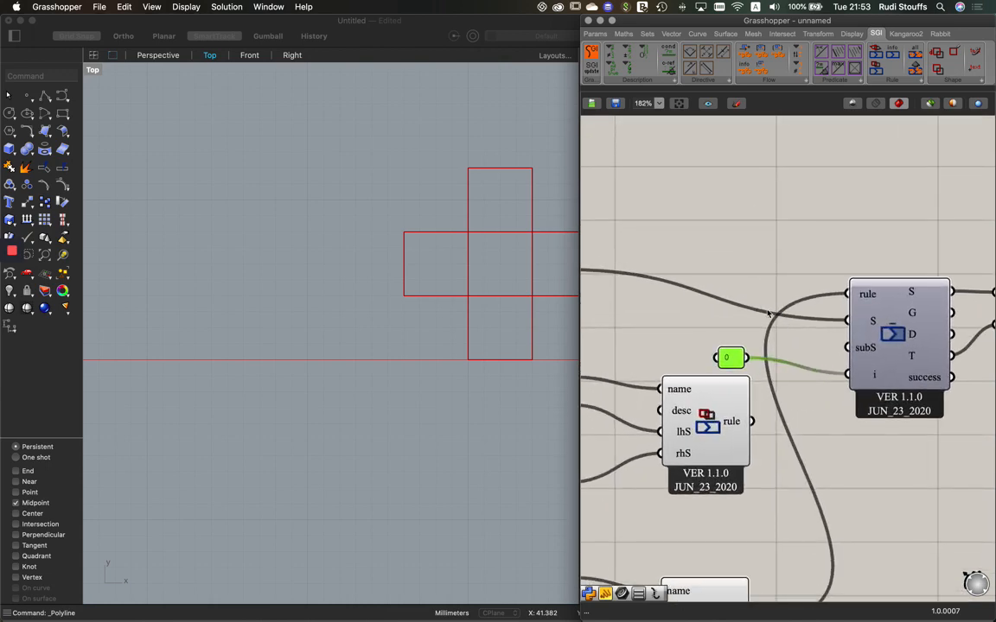
mouse_move(733, 360)
mouse_down()
mouse_move(799, 370)
mouse_move(732, 360)
mouse_up()
scroll(742, 357, up, 5)
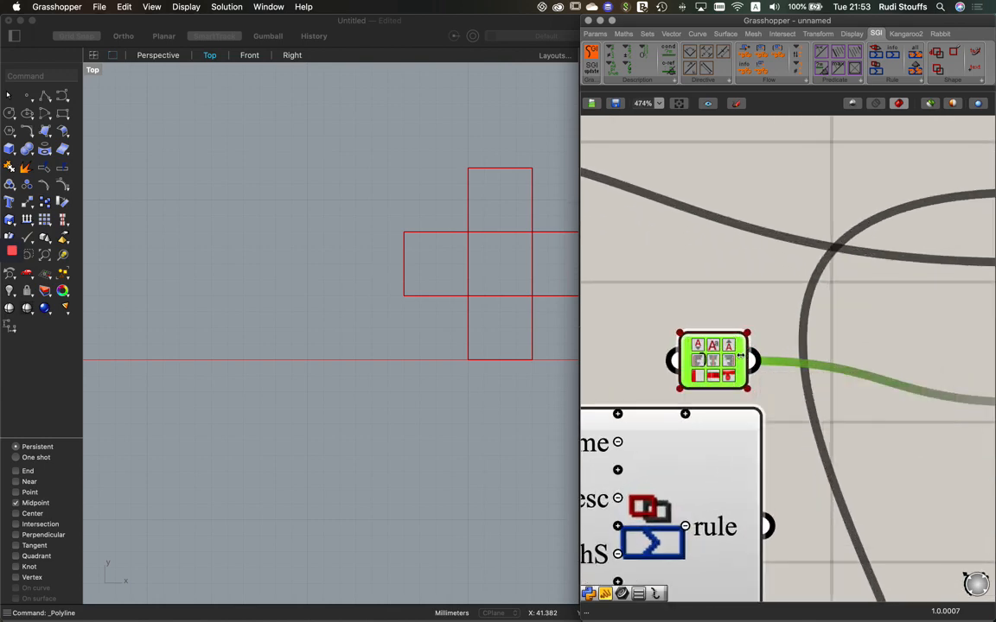
scroll(741, 357, down, 4)
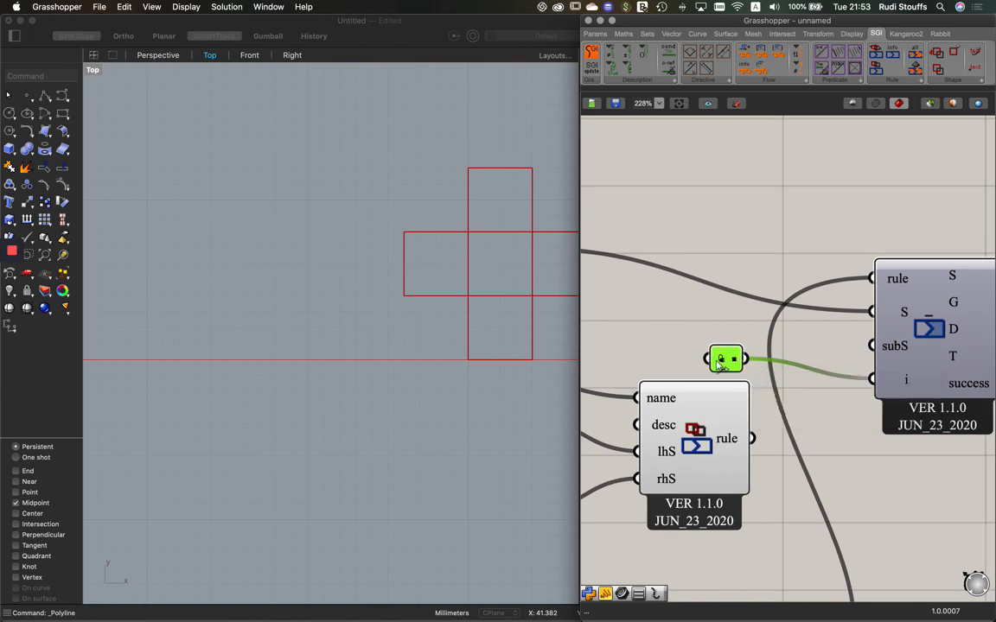
click(775, 364)
click(725, 361)
drag(710, 349, 817, 386)
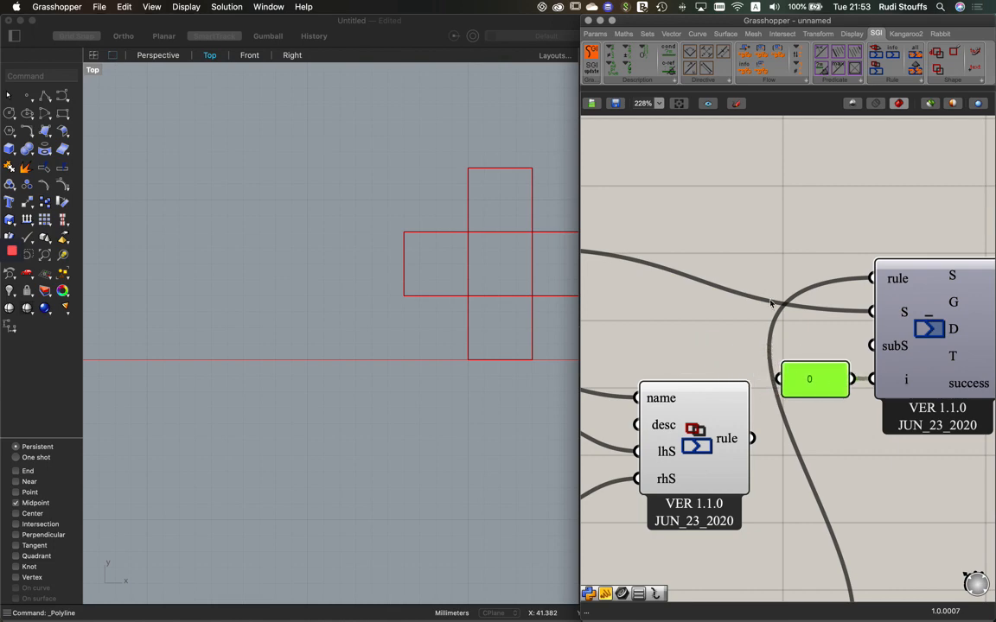
scroll(771, 303, down, 4)
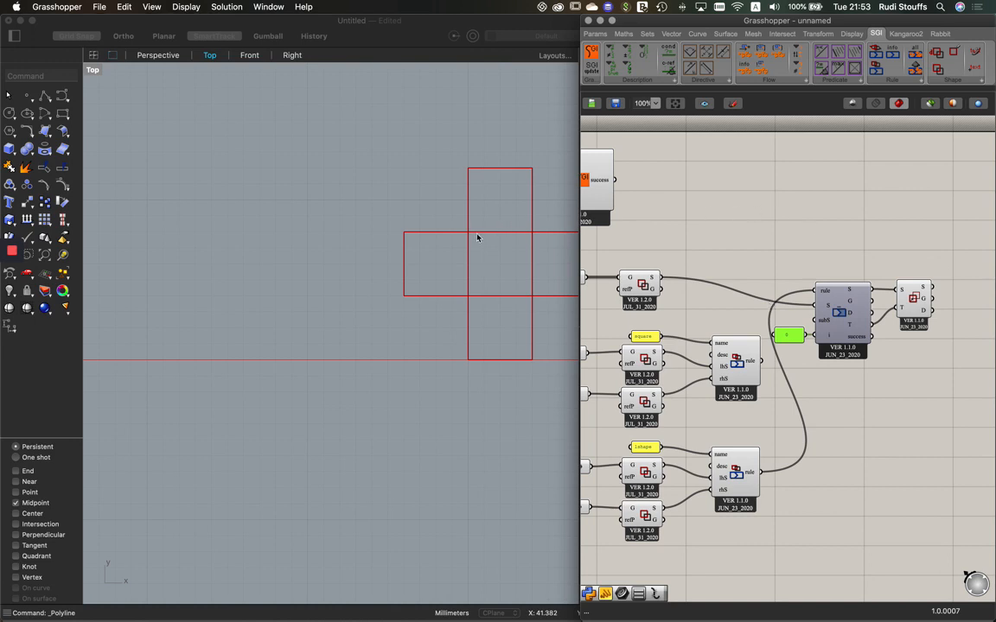
- Compare the moved result with the initial shape and the rule shapes in Rhino's Top view
click(841, 321)
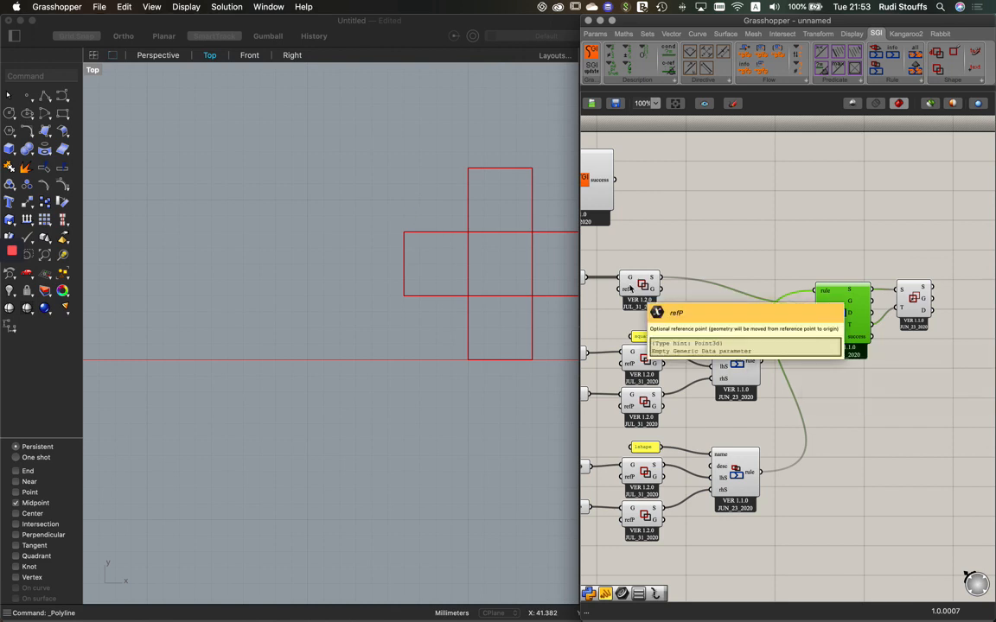
click(409, 198)
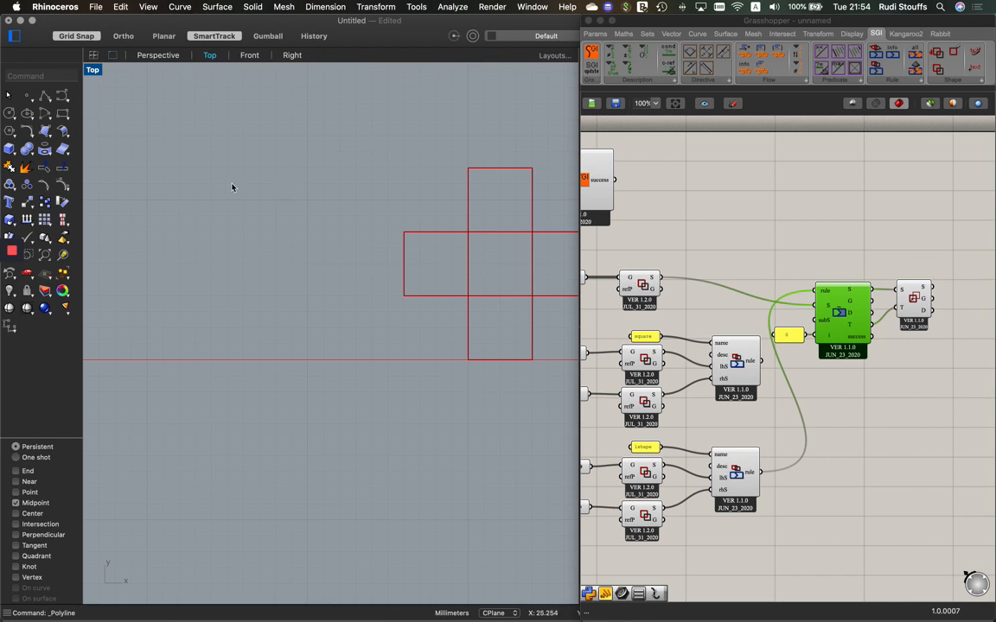
scroll(332, 199, down, 5)
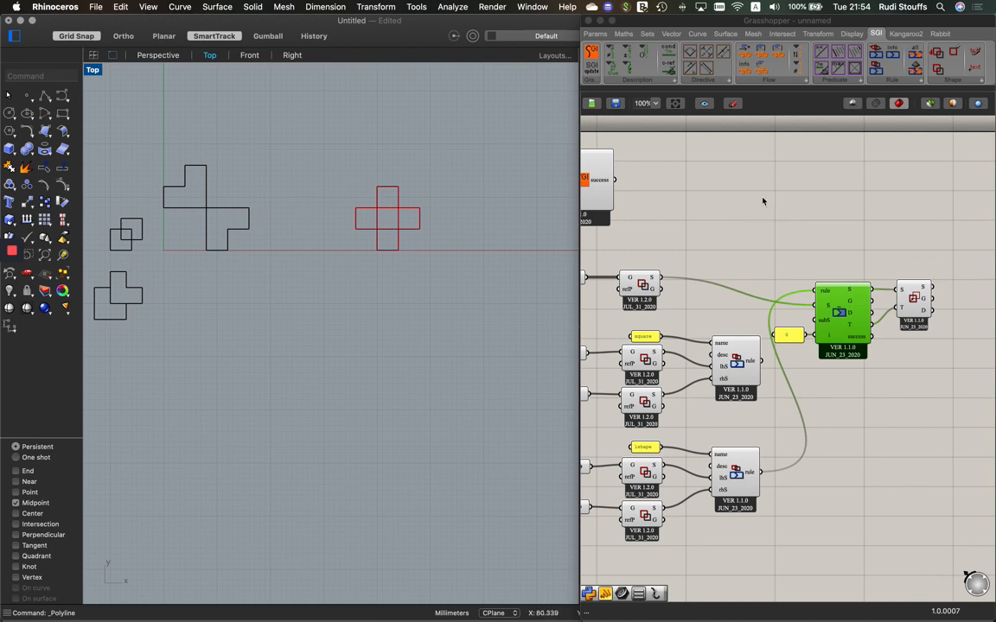
- Add a panel containing 25 and connect it to the displacementX input of the SGI Setup component
right_drag(687, 186, 840, 224)
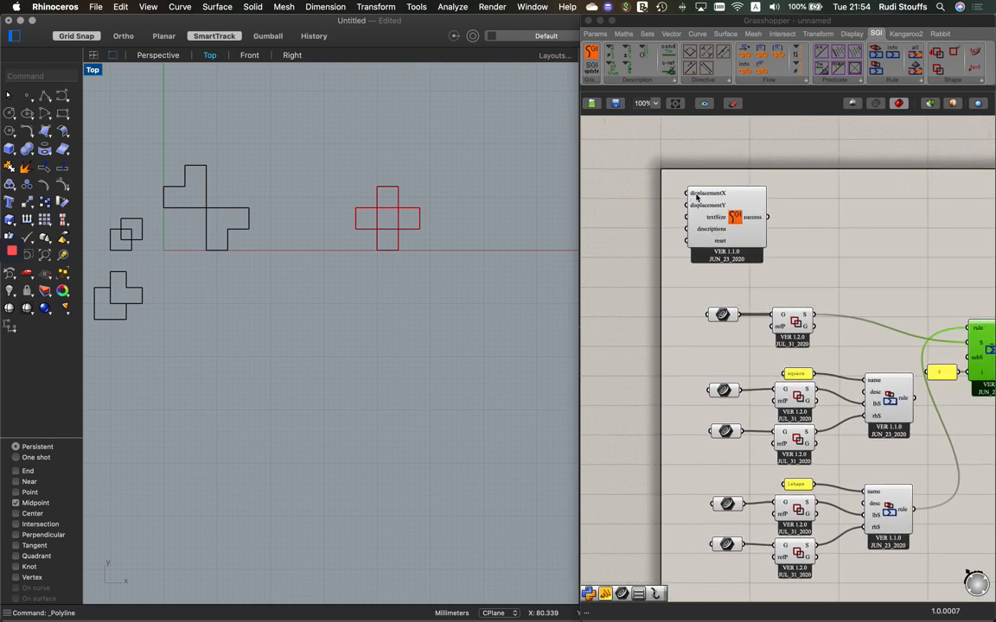
double_click(607, 196)
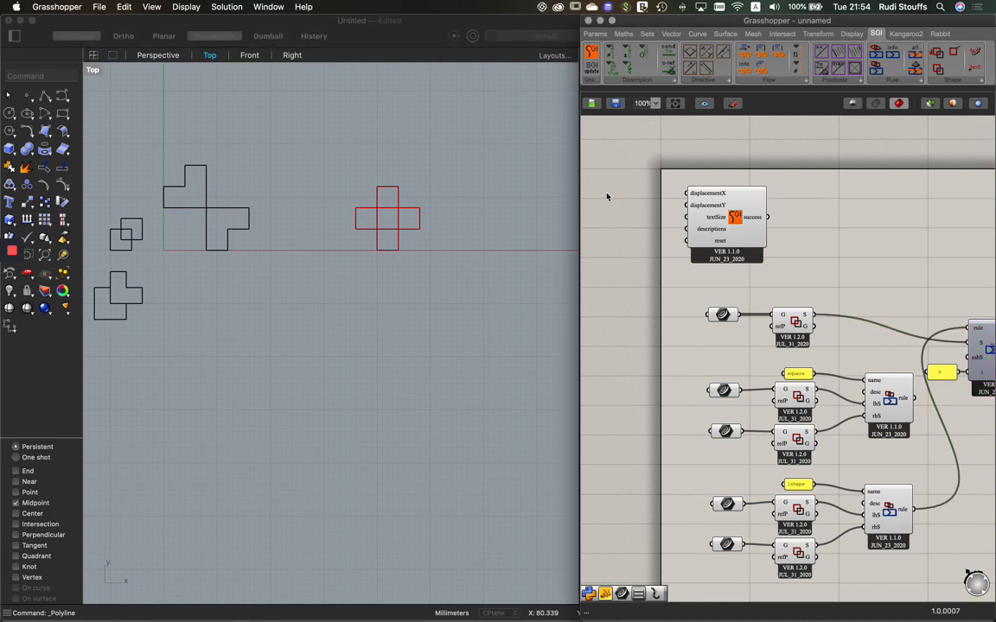
text(panel)
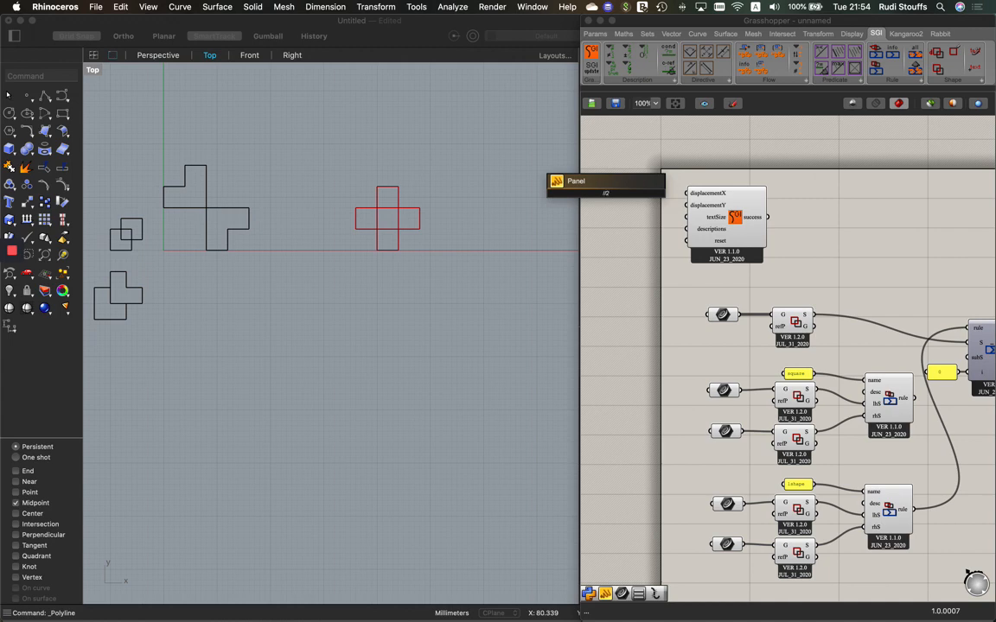
text(5)
key(Return)
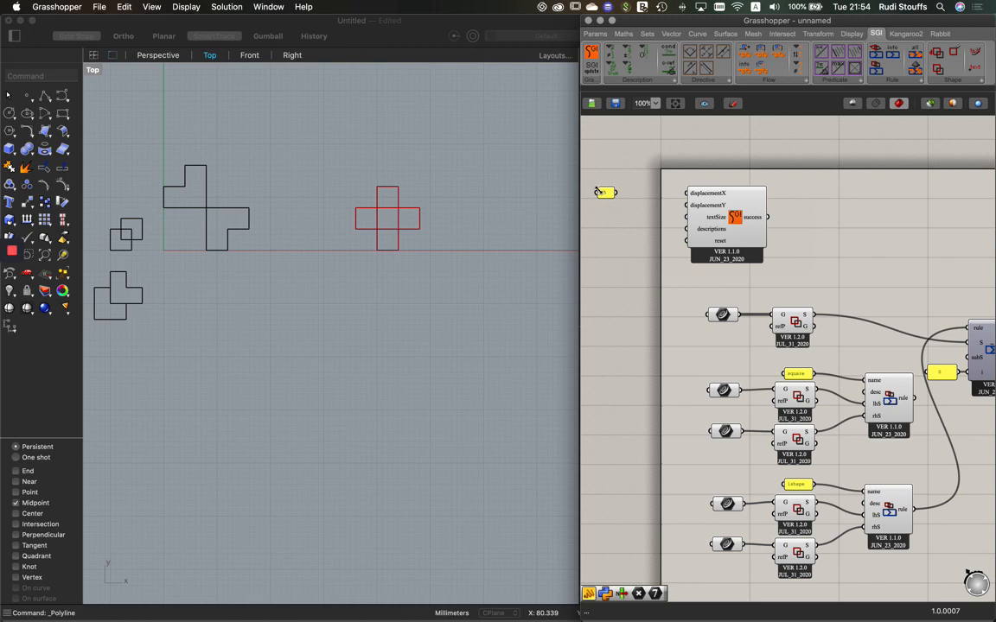
drag(598, 189, 689, 194)
scroll(641, 260, left, 1)
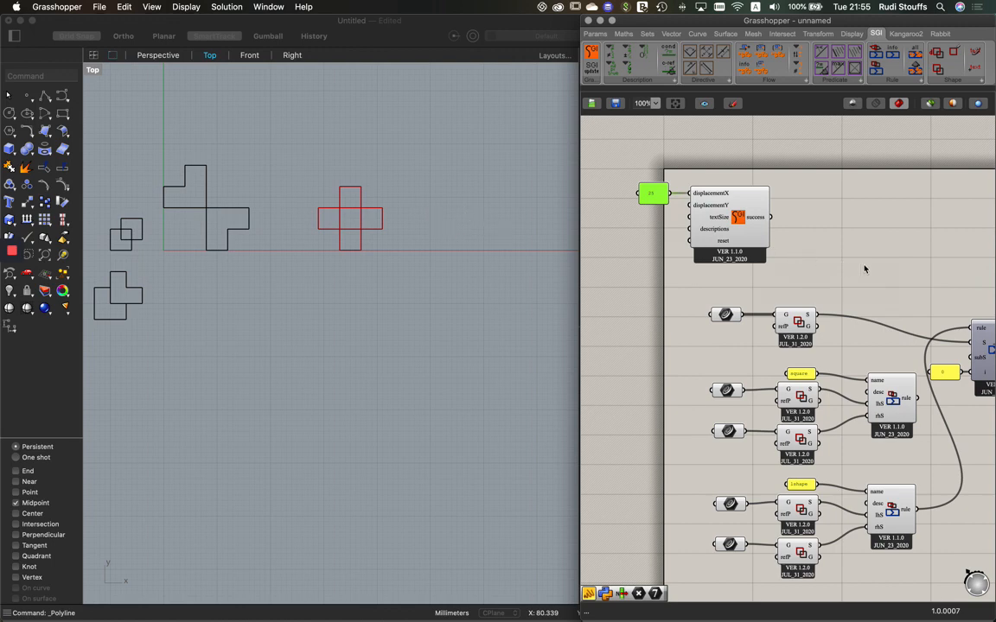
- Place a second SGI Apply component on the canvas after the SGI Move Shape component
right_drag(880, 269, 734, 213)
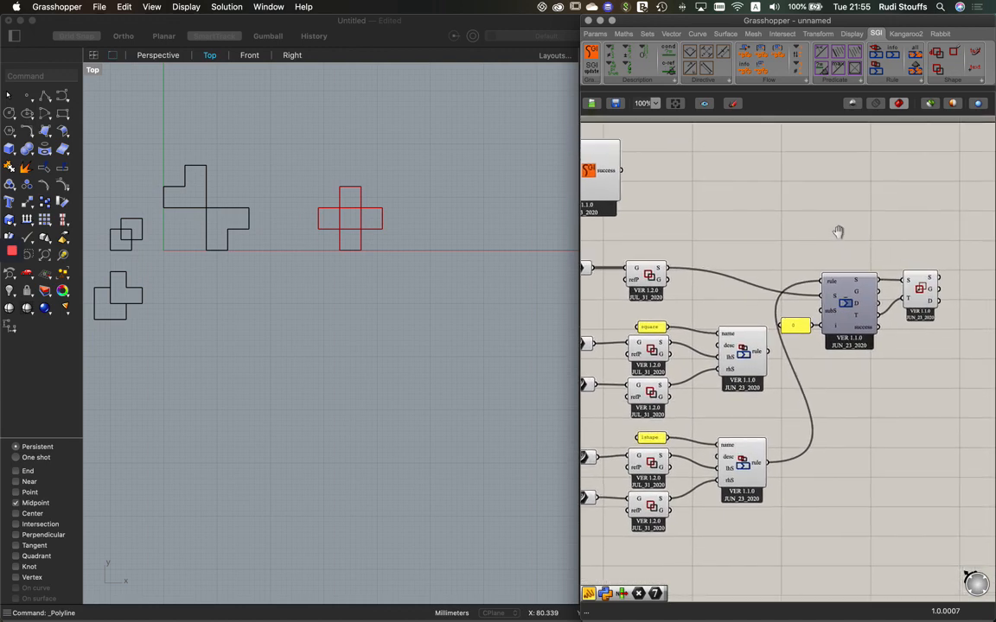
right_drag(837, 230, 807, 218)
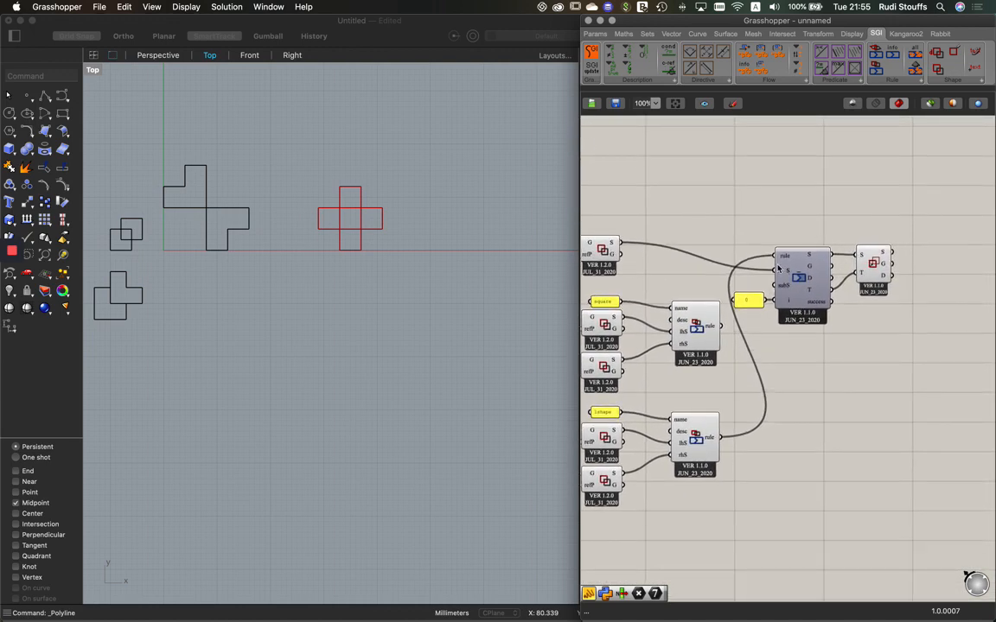
mouse_move(778, 269)
mouse_move(808, 285)
right_drag(835, 363, 780, 355)
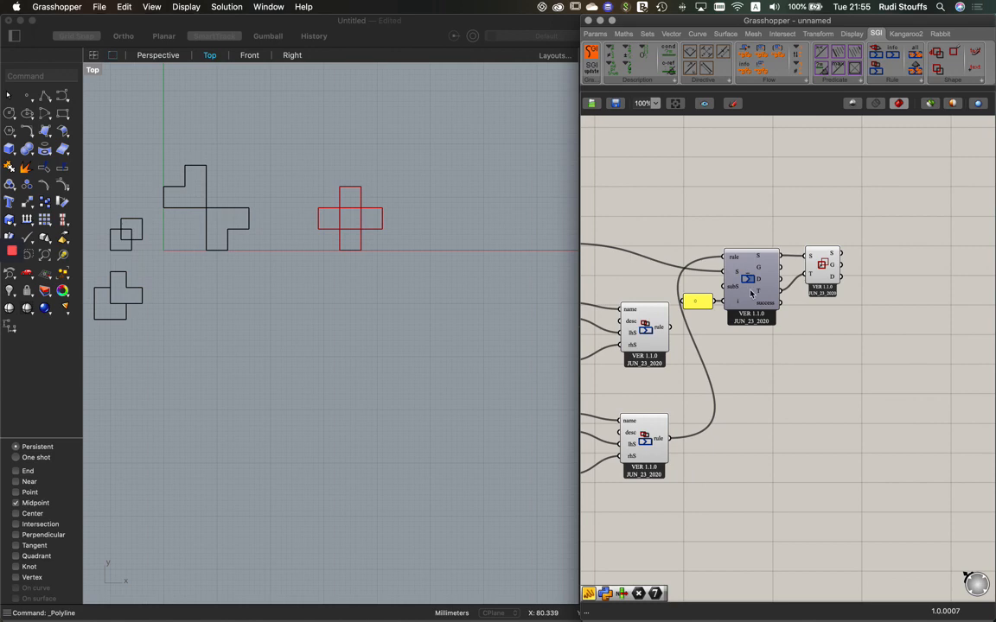
click(919, 83)
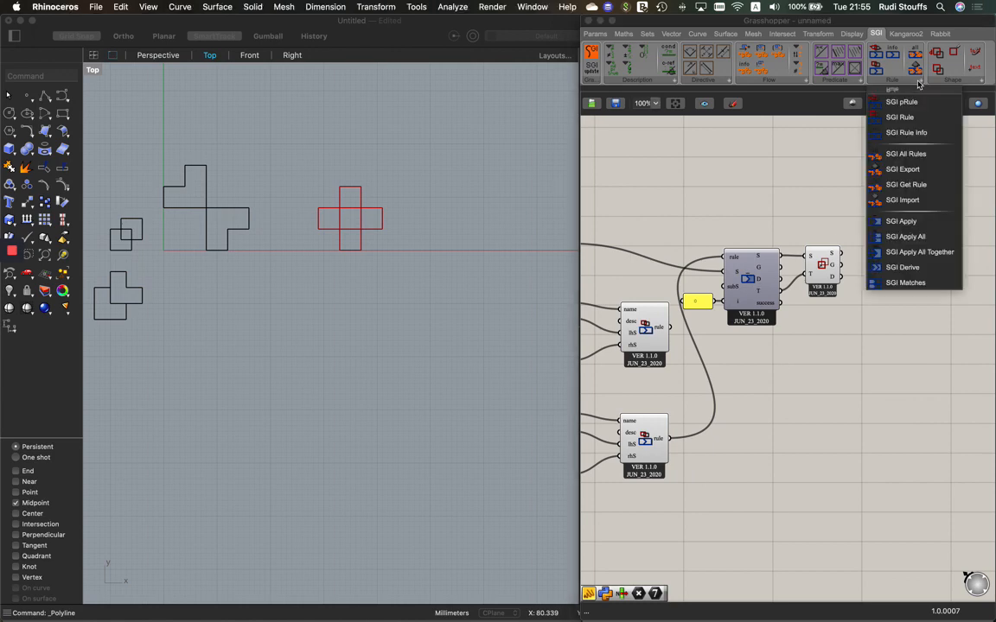
click(914, 221)
click(918, 275)
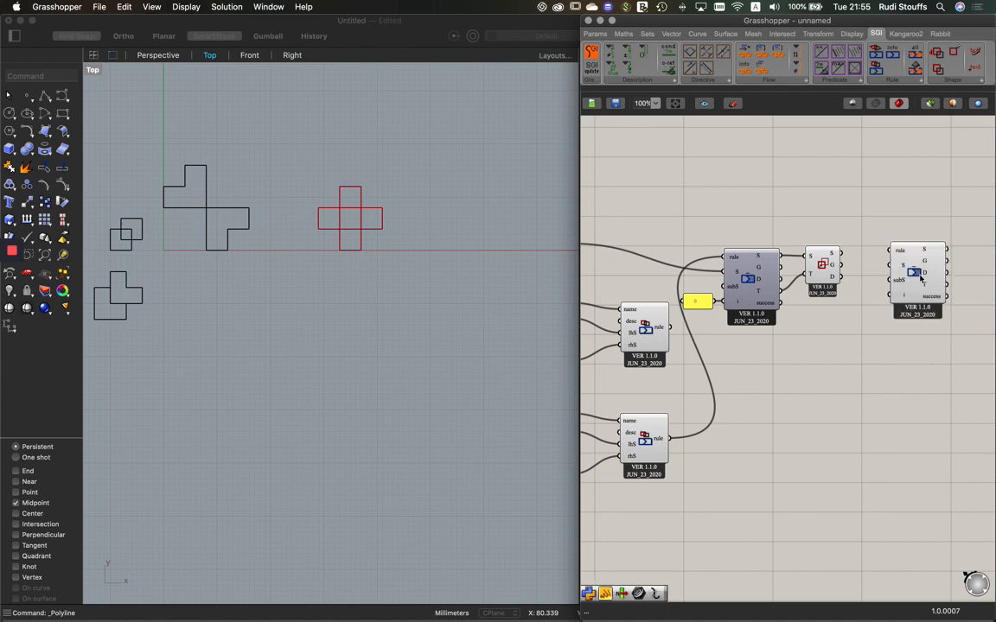
click(909, 274)
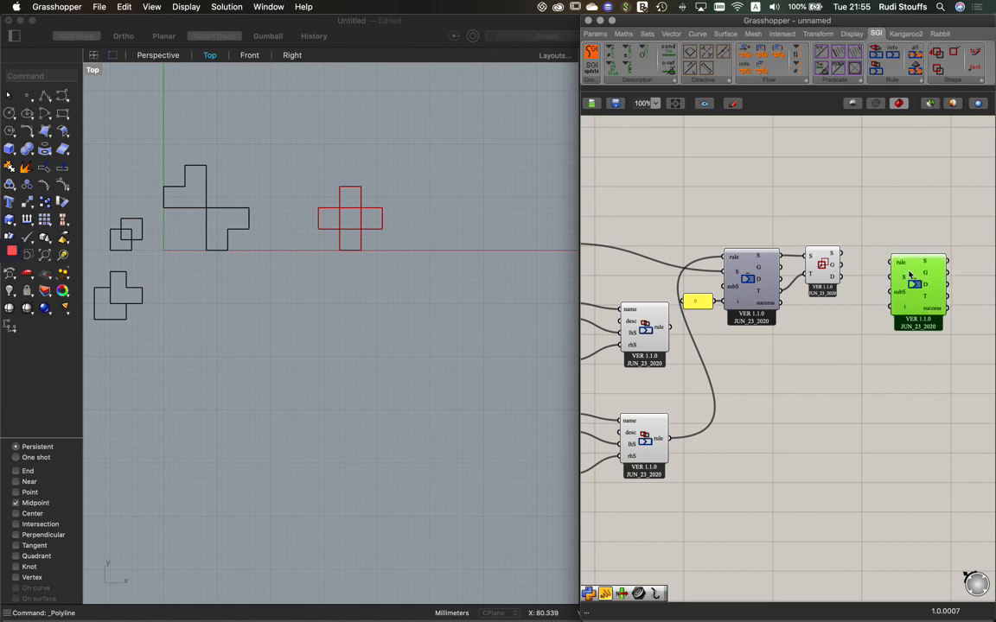
mouse_move(909, 274)
mouse_down()
mouse_move(905, 251)
mouse_move(910, 282)
mouse_up()
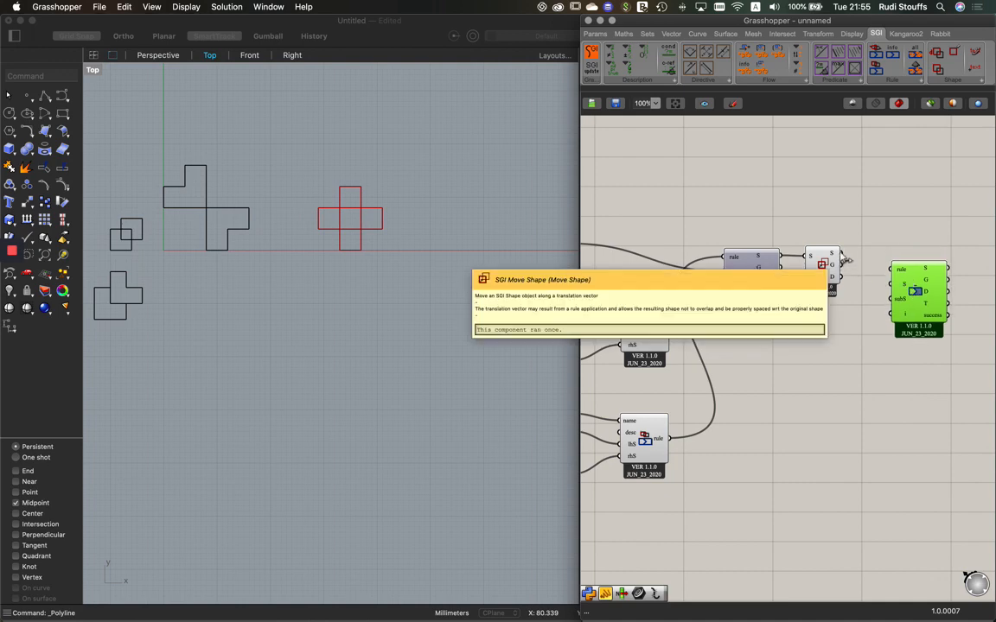
- Wire Move Shape's S output and the "square" rule into the second SGI Apply's S and rule inputs, and reposition that component lower
drag(842, 253, 891, 285)
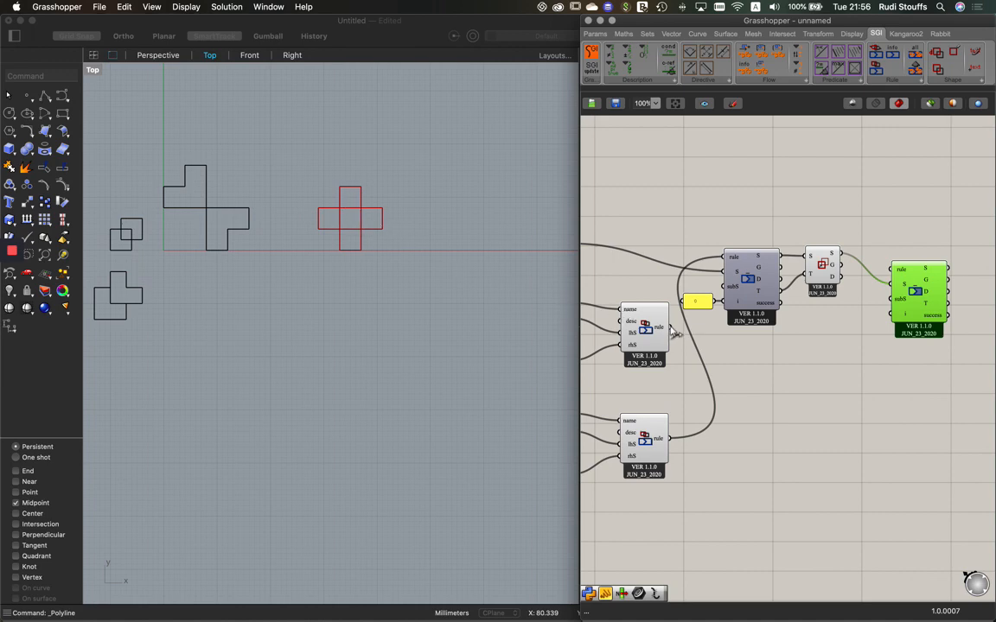
drag(676, 334, 899, 274)
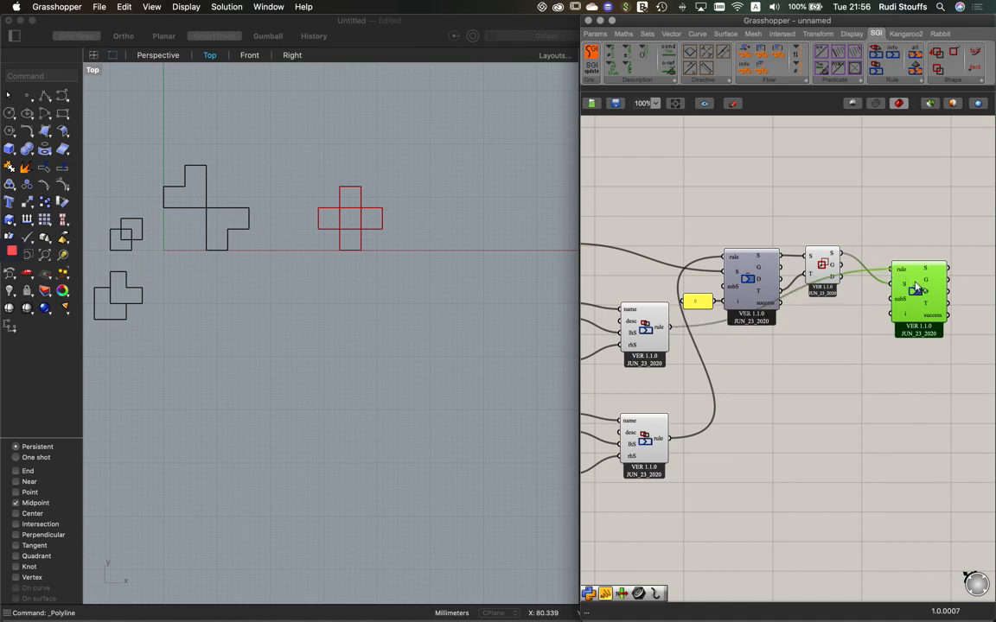
drag(916, 285, 909, 338)
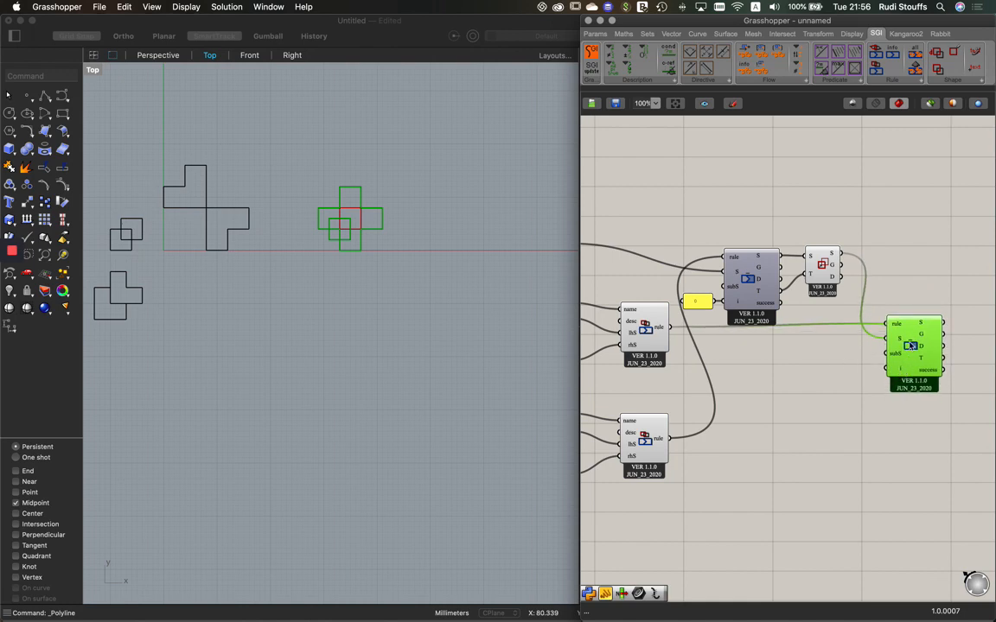
drag(905, 357, 895, 356)
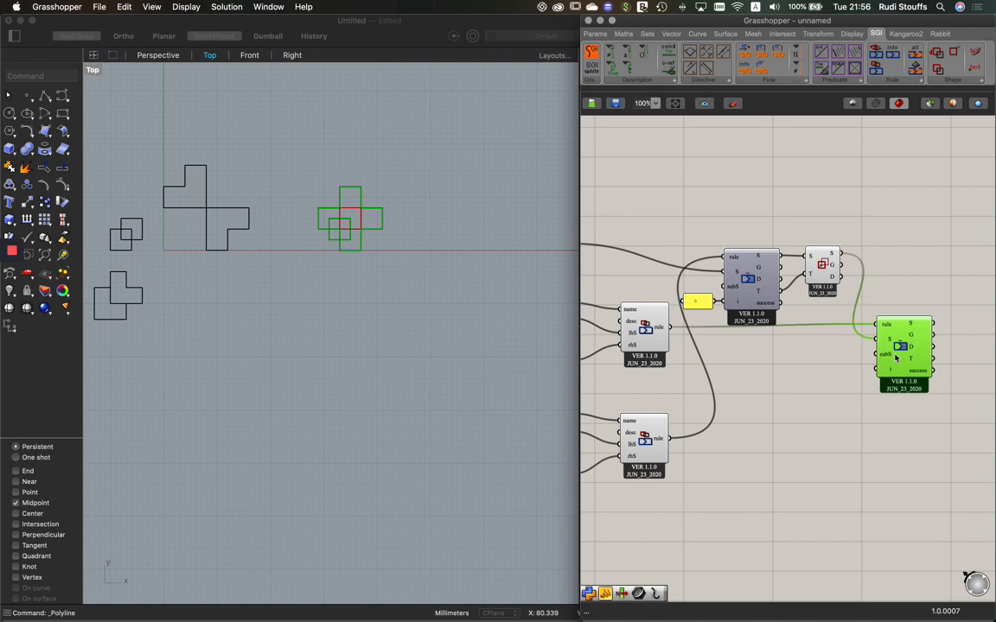
click(825, 367)
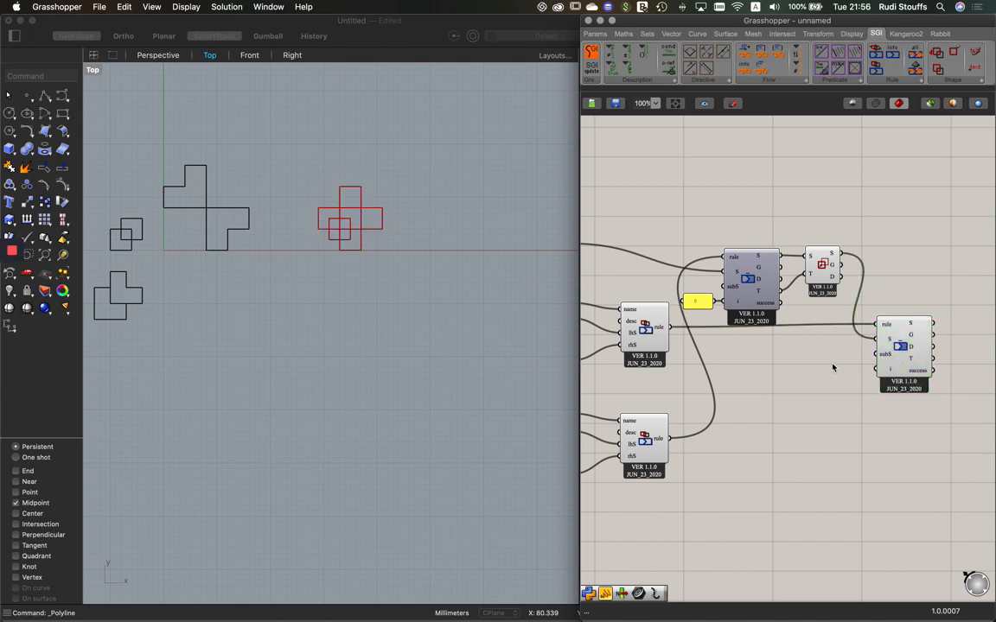
- Add an SGI Move Shape component after the second SGI Apply and connect Apply's S and T outputs to its inputs
drag(833, 365, 815, 365)
right_drag(815, 365, 766, 365)
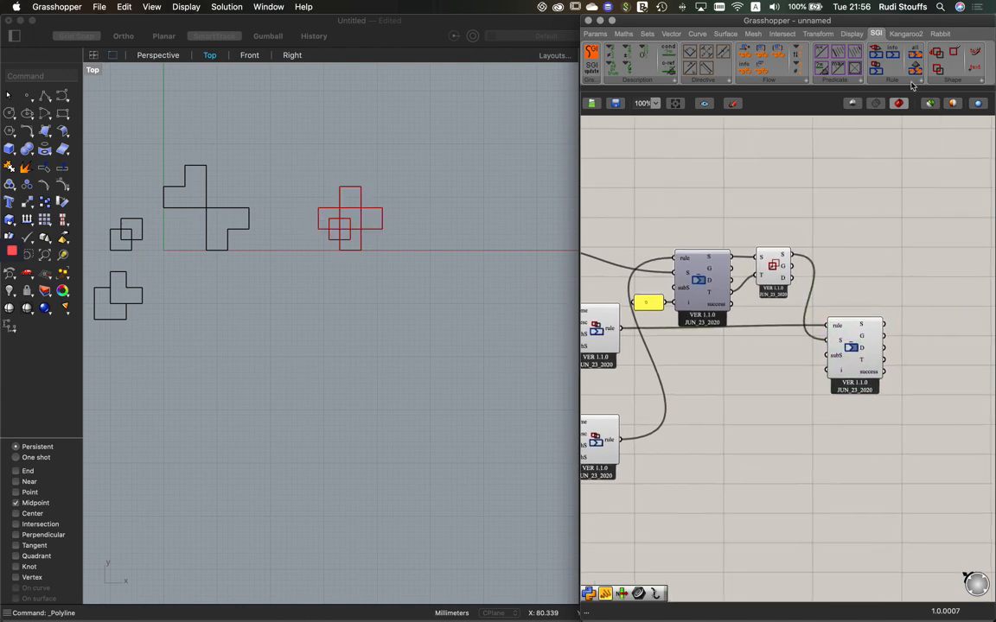
click(969, 83)
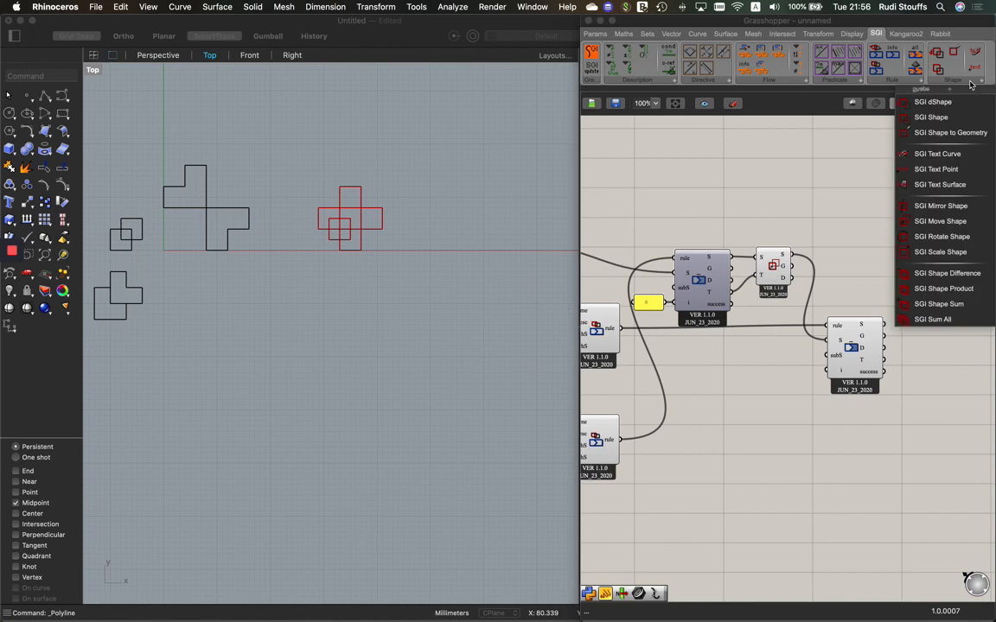
click(948, 222)
click(942, 327)
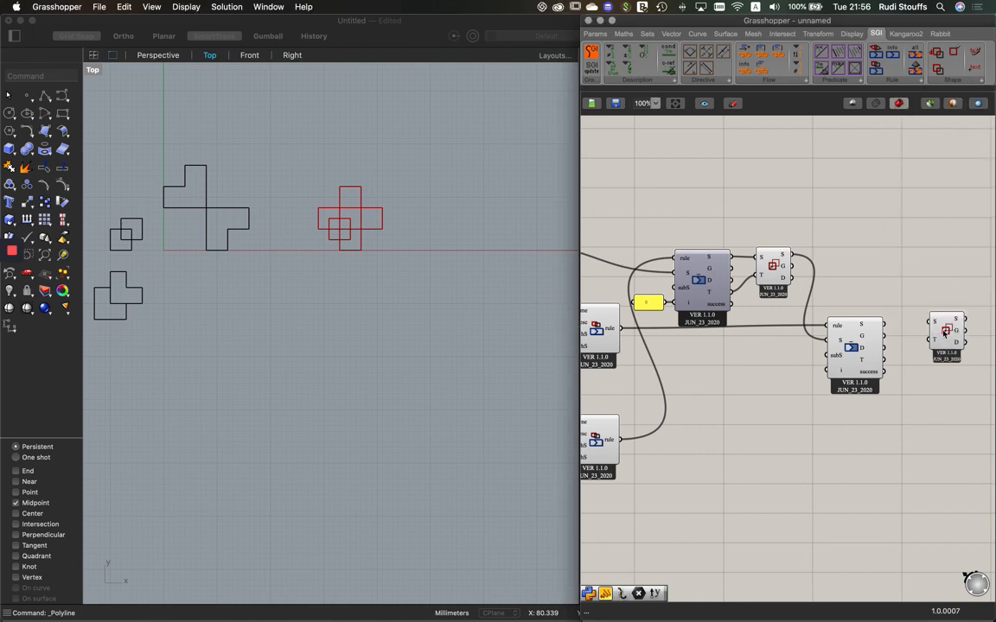
drag(885, 325, 931, 322)
drag(885, 347, 931, 339)
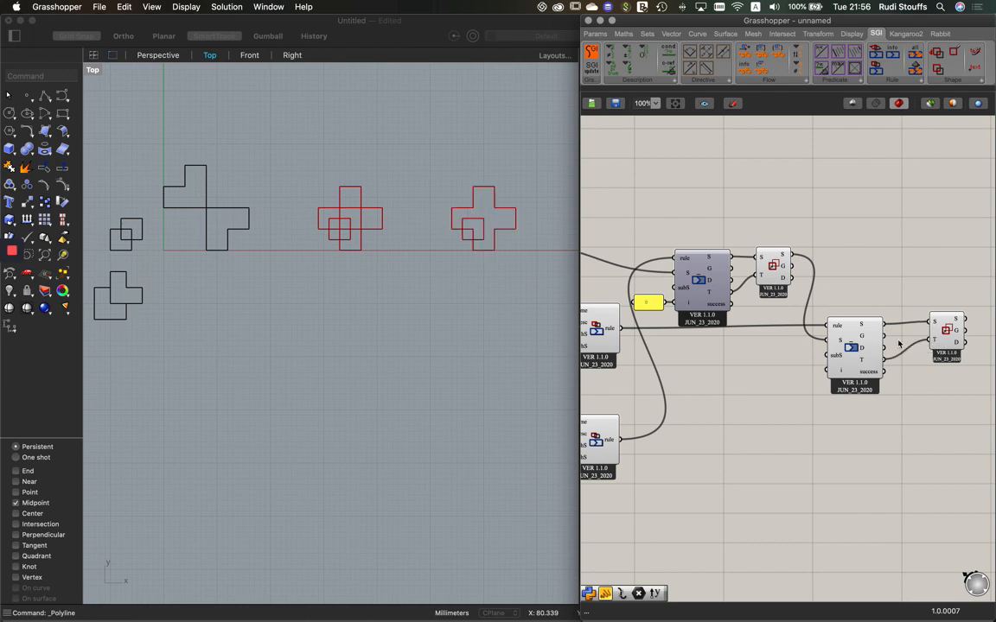
- Turn off the preview of the second SGI Apply component
right_click(853, 345)
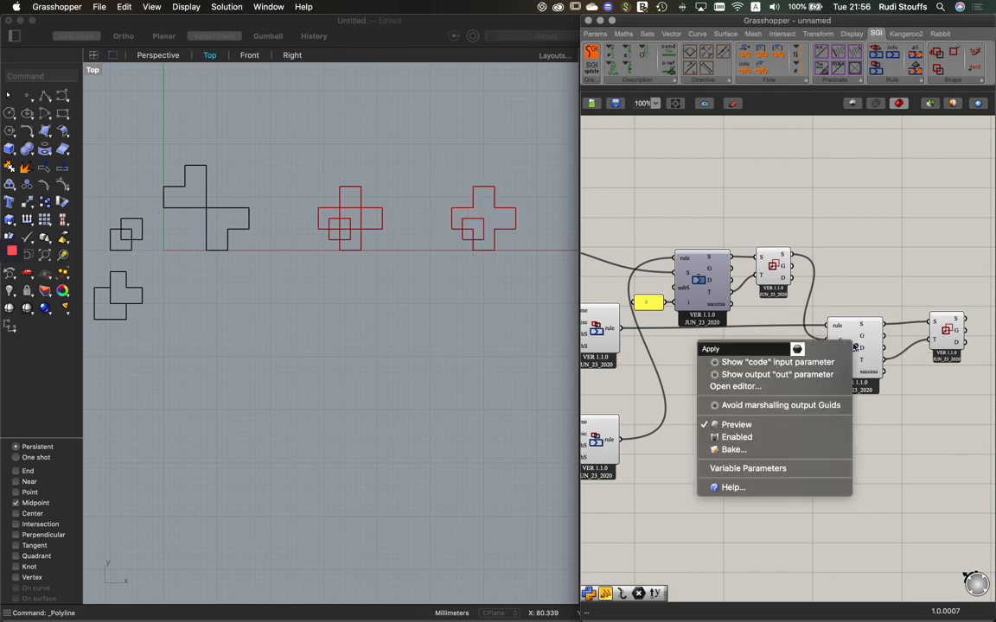
click(788, 428)
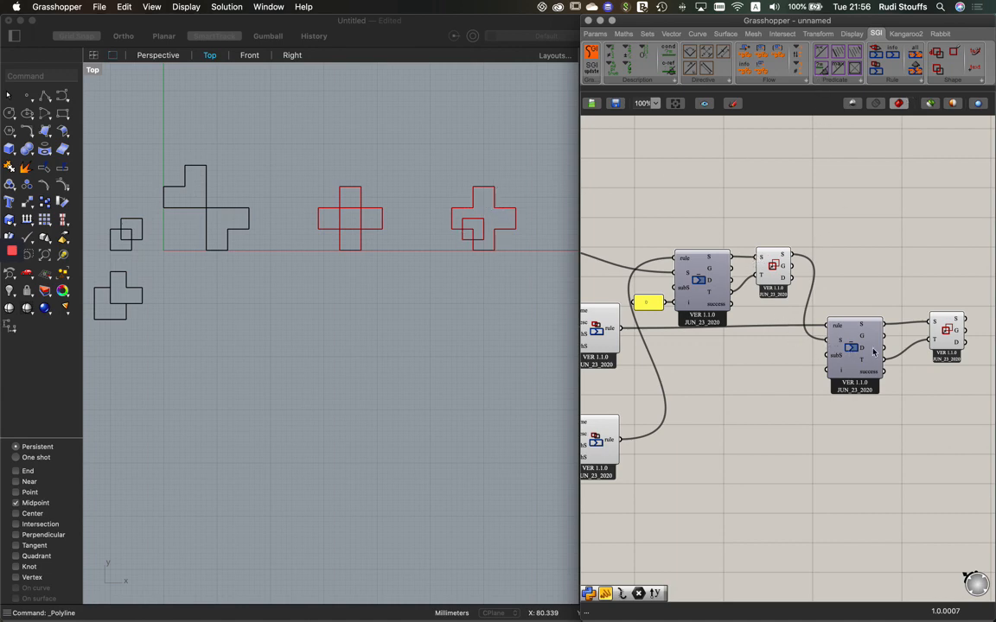
mouse_move(842, 371)
- Add an SGI Apply All component and place it below the second SGI Apply
right_drag(905, 151, 840, 175)
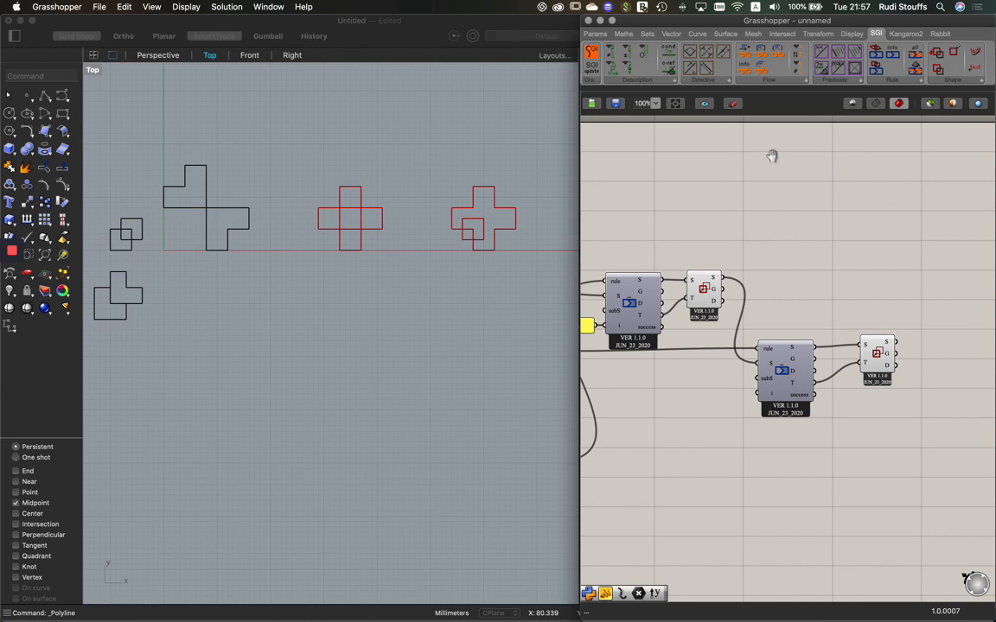
click(919, 81)
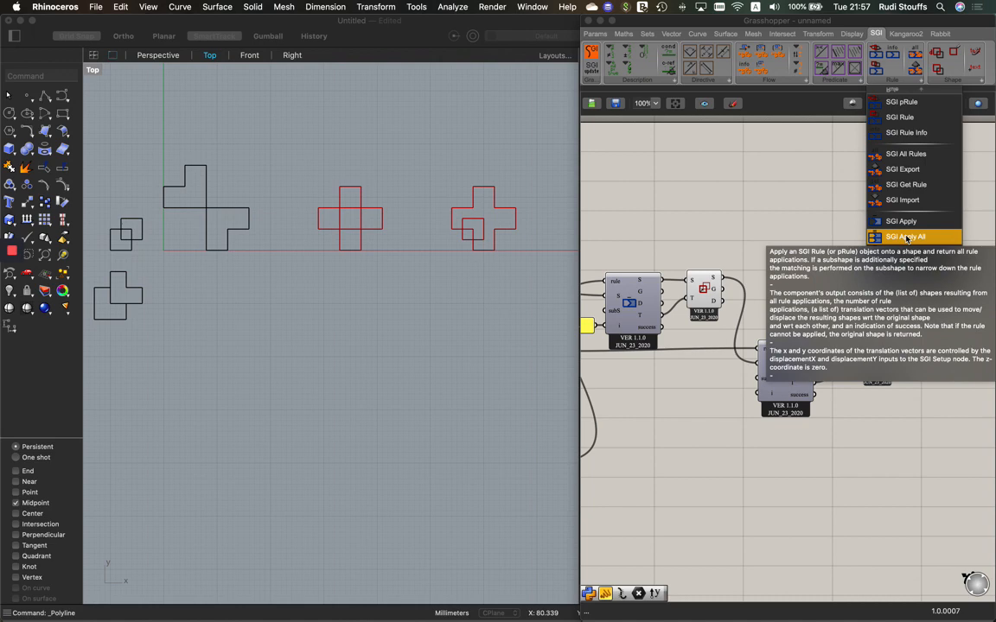
drag(906, 238, 925, 264)
right_drag(843, 228, 763, 194)
drag(850, 232, 709, 442)
right_drag(750, 245, 875, 237)
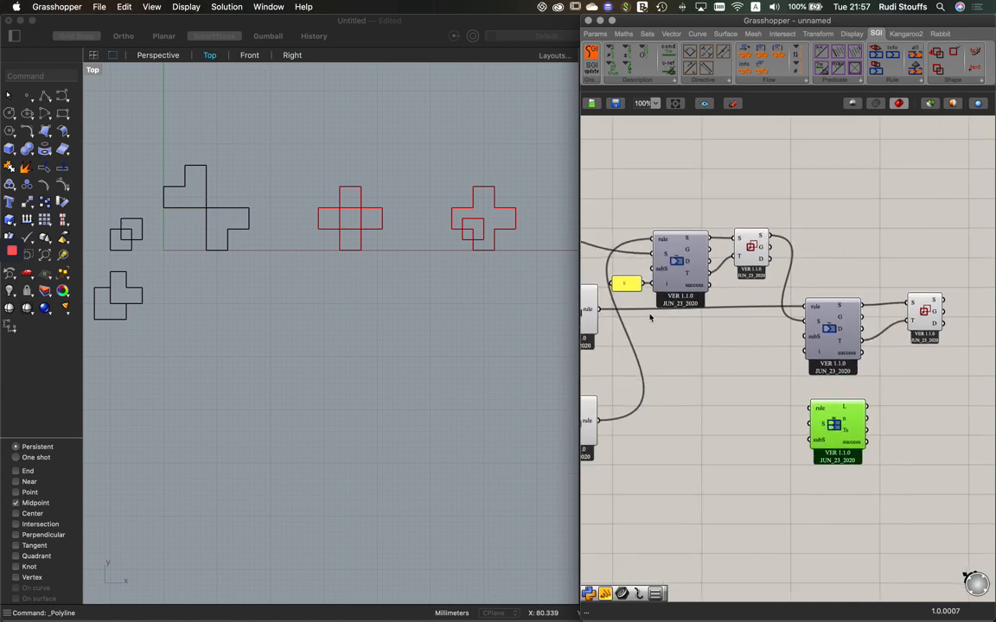
- Connect the "square" rule and the first Move Shape's S output to SGI Apply All's rule and S inputs
drag(598, 310, 811, 407)
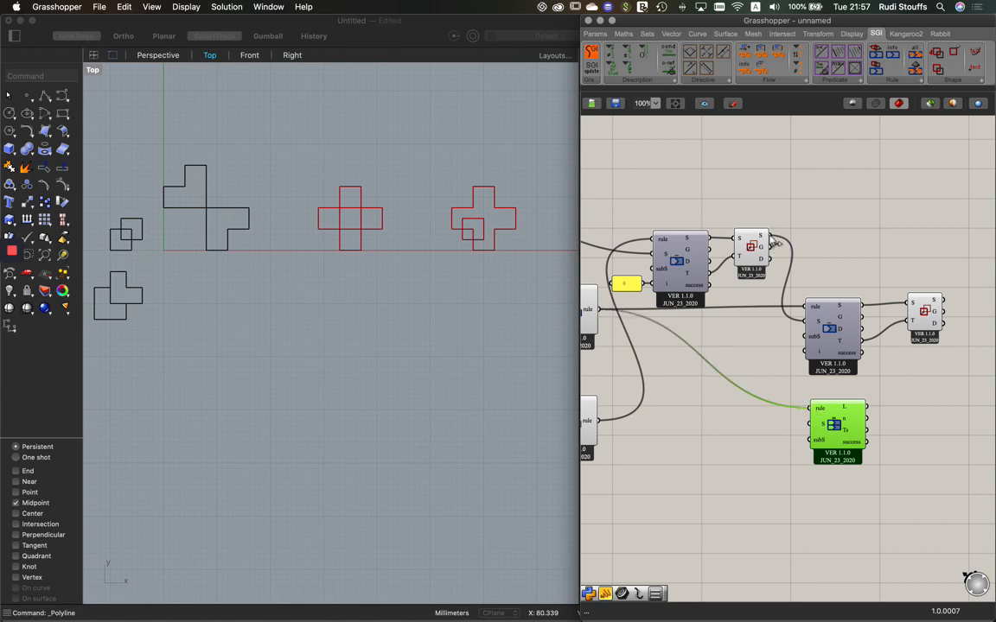
drag(769, 236, 809, 424)
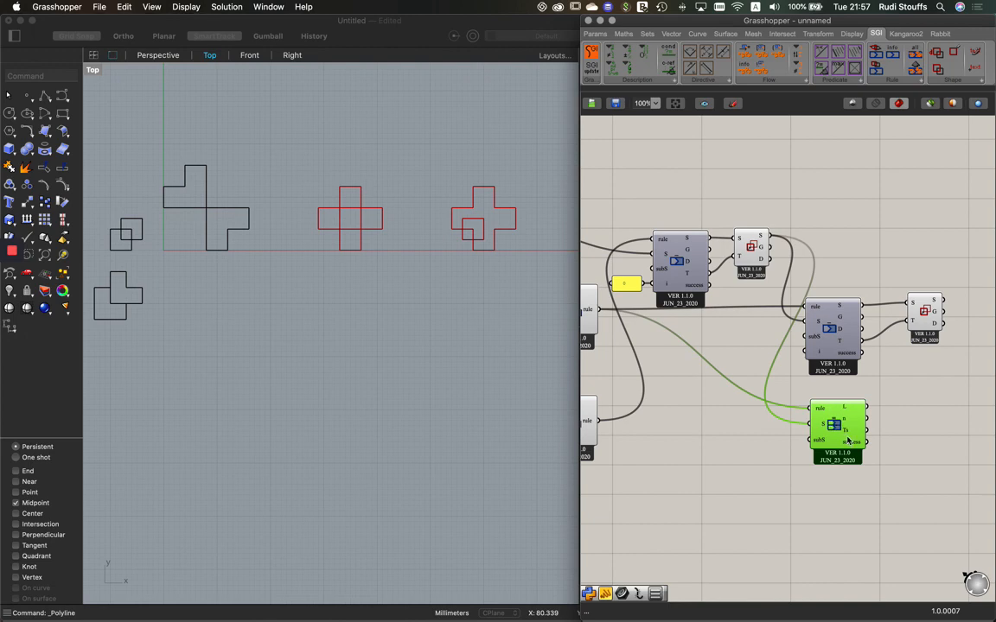
mouse_move(845, 423)
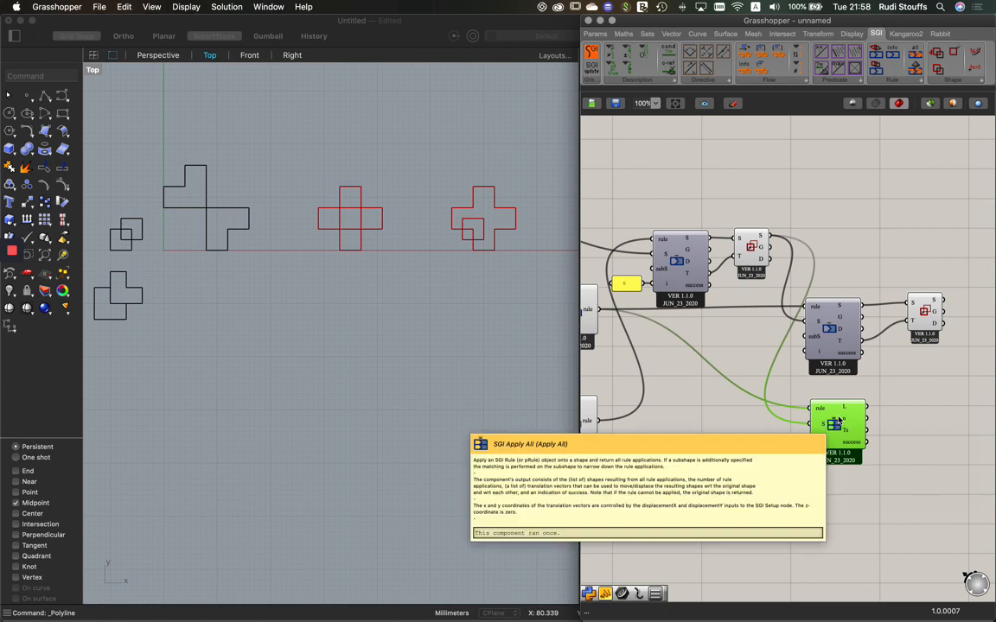
- Add an SGI Move Shape component after SGI Apply All and connect the L and Ts outputs to its S and T inputs
click(970, 83)
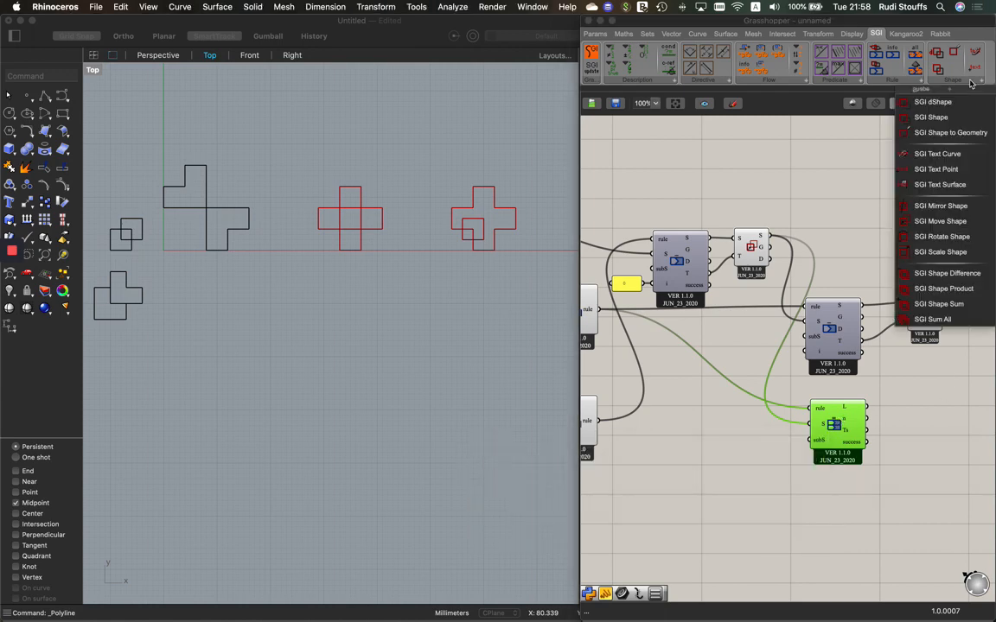
click(949, 224)
click(920, 413)
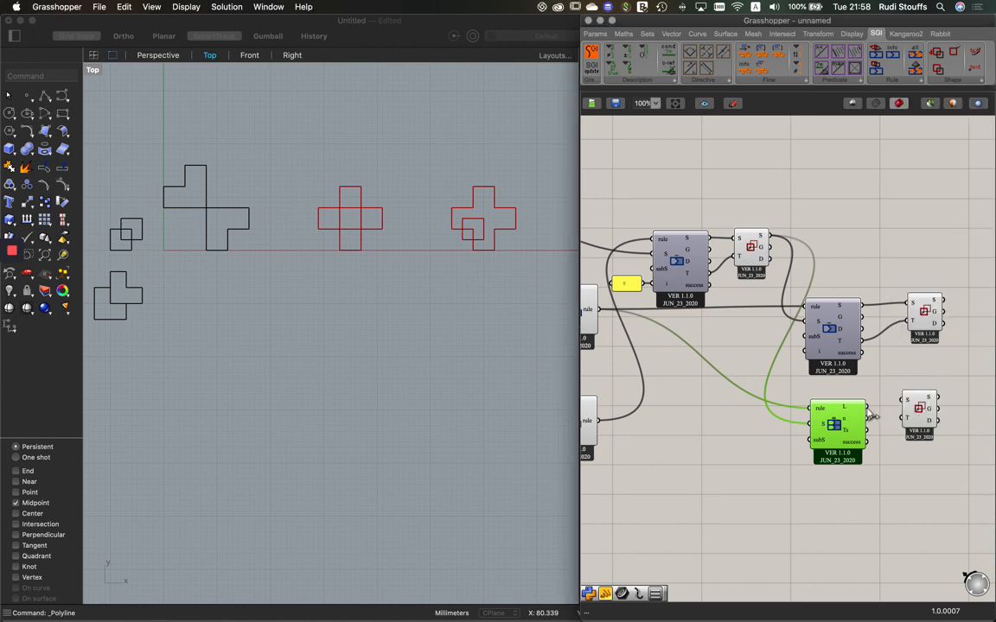
drag(867, 408, 918, 419)
click(919, 408)
mouse_move(847, 434)
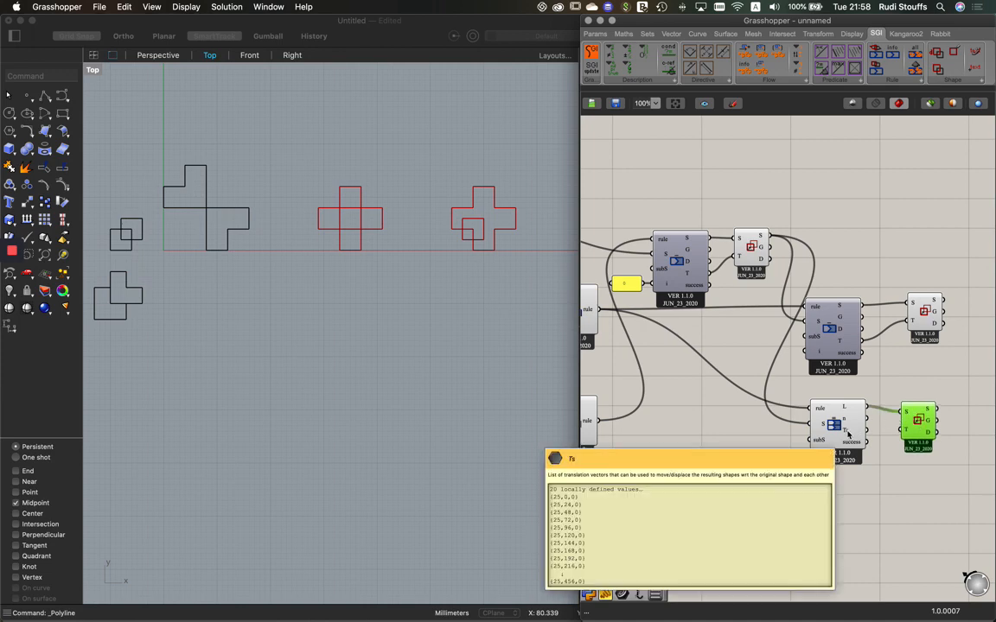
drag(867, 429, 903, 430)
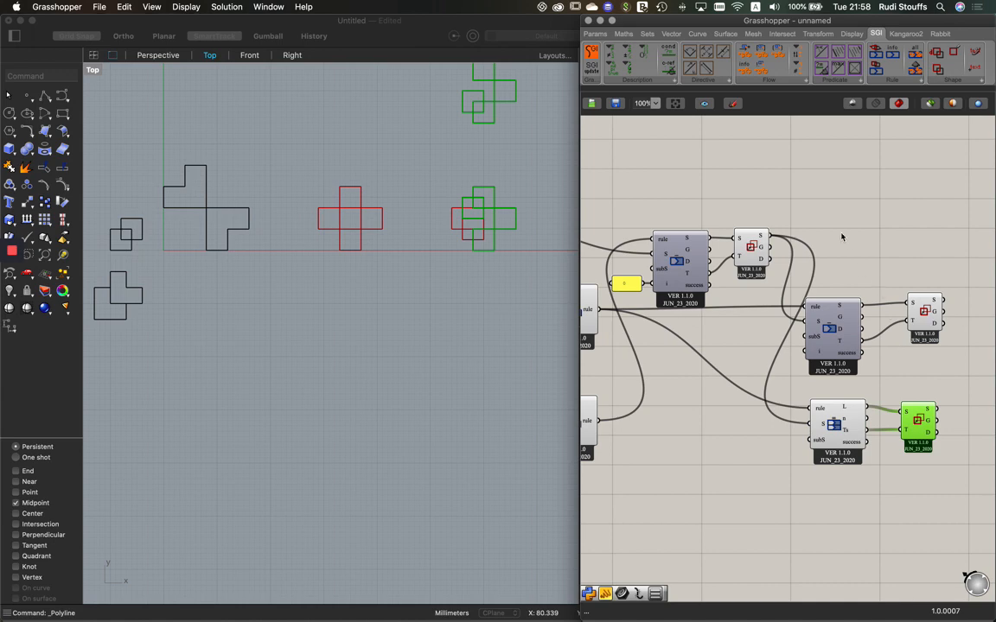
- Turn off the preview of the Move Shape after the second SGI Apply and view the Apply All results in Rhino's Top view
right_click(923, 311)
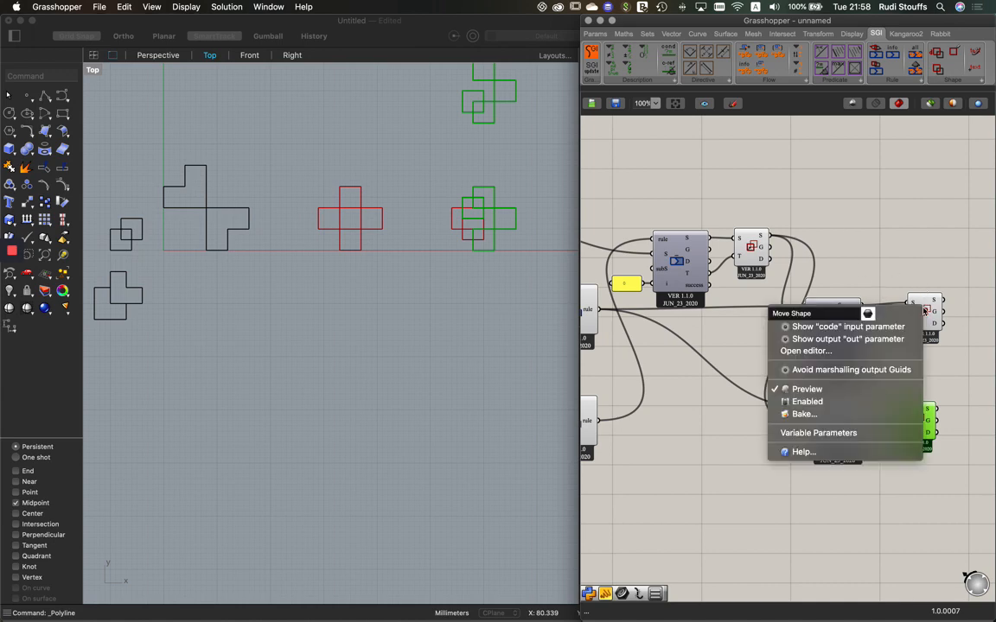
click(841, 389)
right_drag(529, 162, 464, 318)
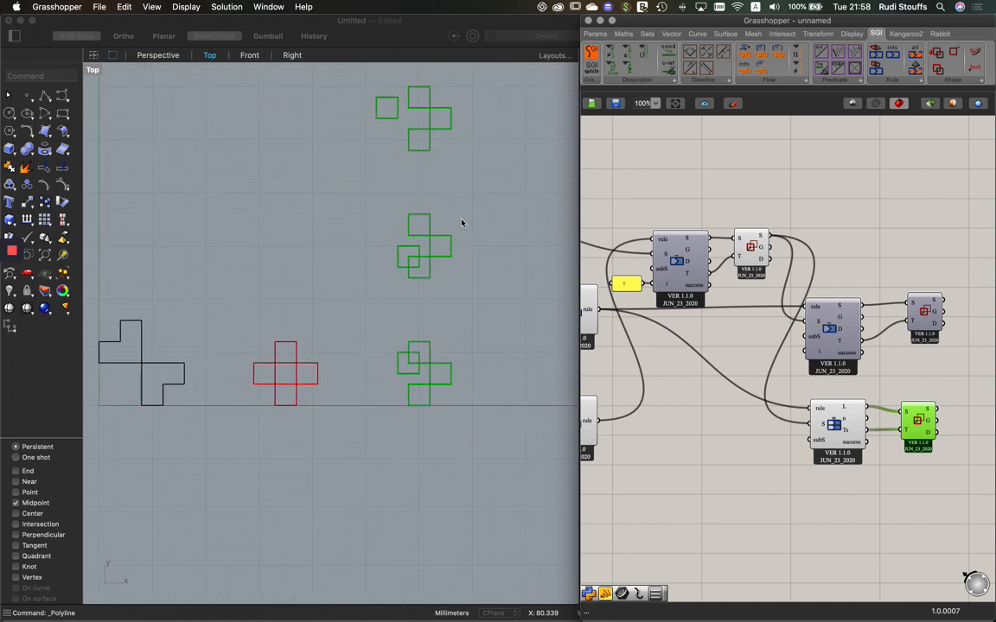
- Examine the displaced SGI Apply All results in Rhino's Top view, comparing the column of shape variations with the initial shape
click(433, 35)
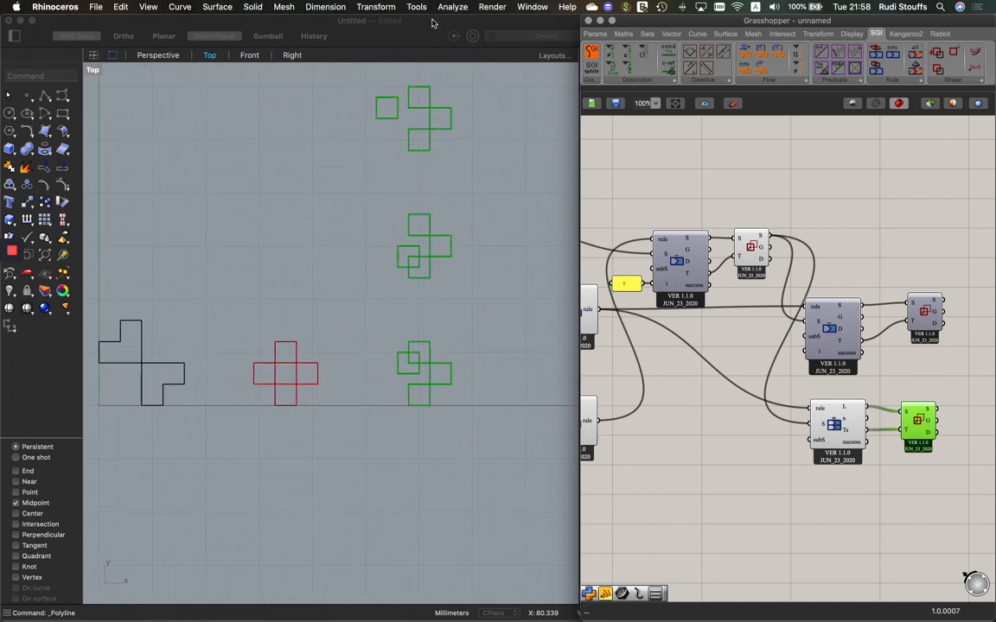
scroll(476, 219, down, 5)
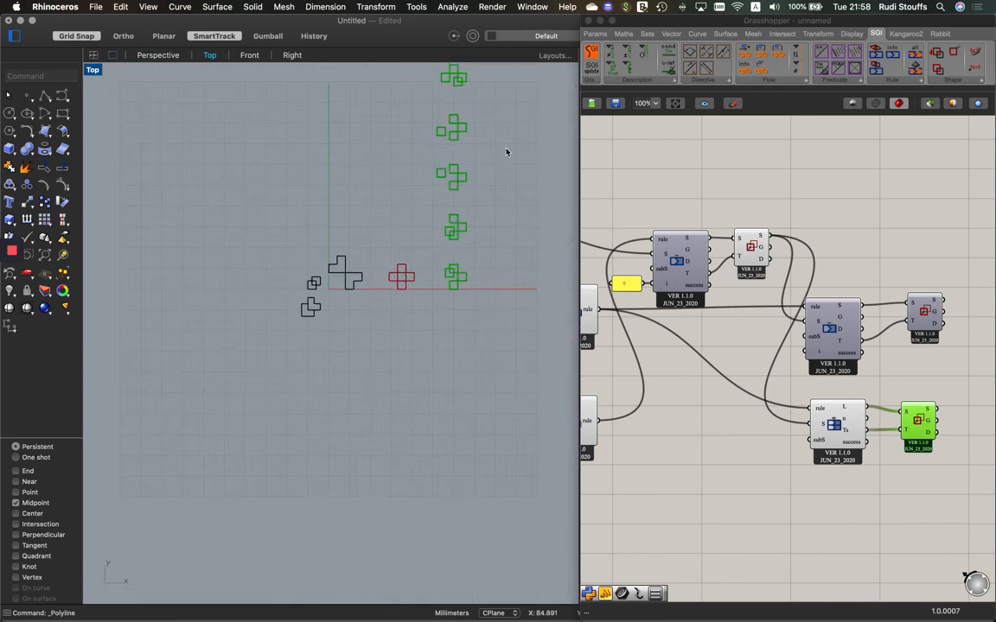
right_drag(517, 149, 424, 377)
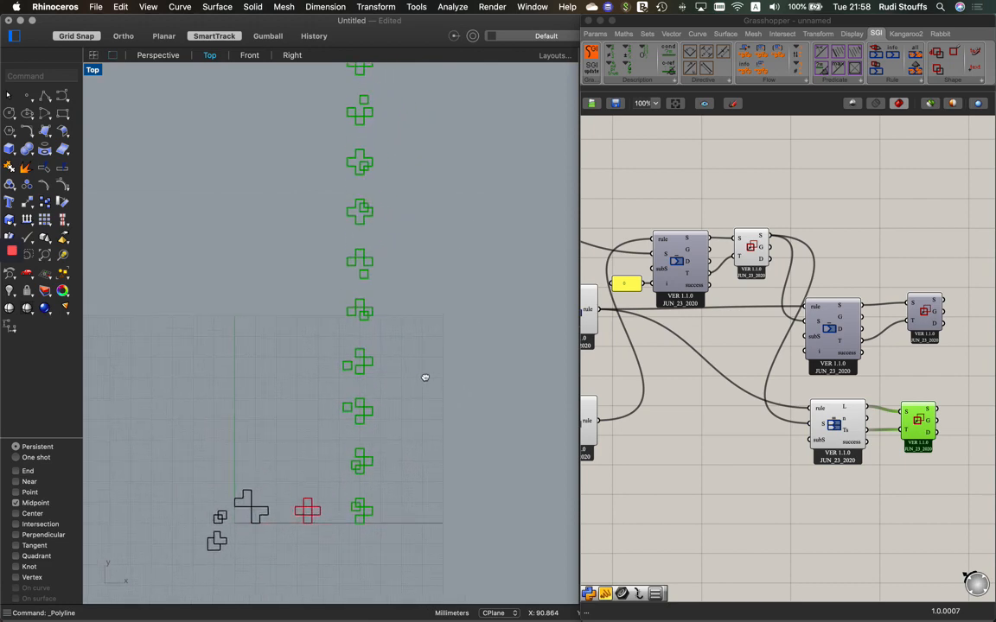
right_drag(484, 149, 448, 402)
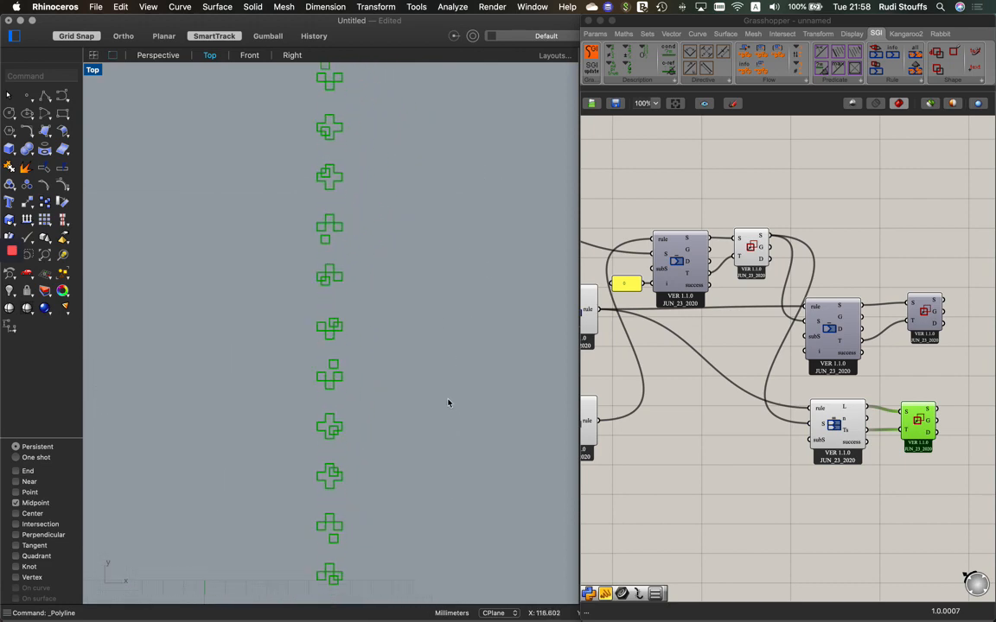
right_drag(443, 345, 451, 256)
right_drag(440, 420, 483, 285)
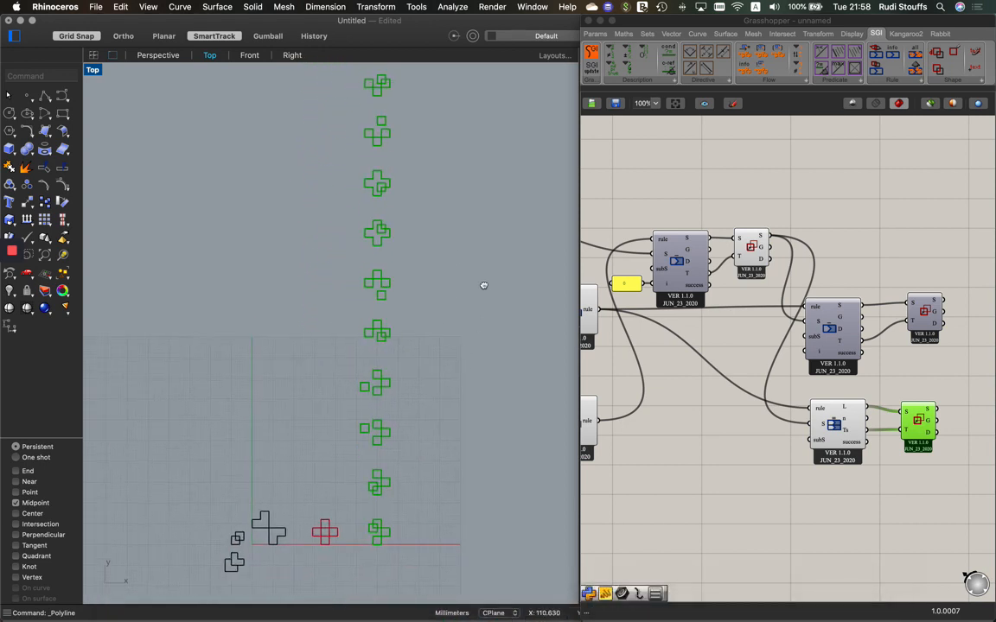
scroll(483, 285, down, 3)
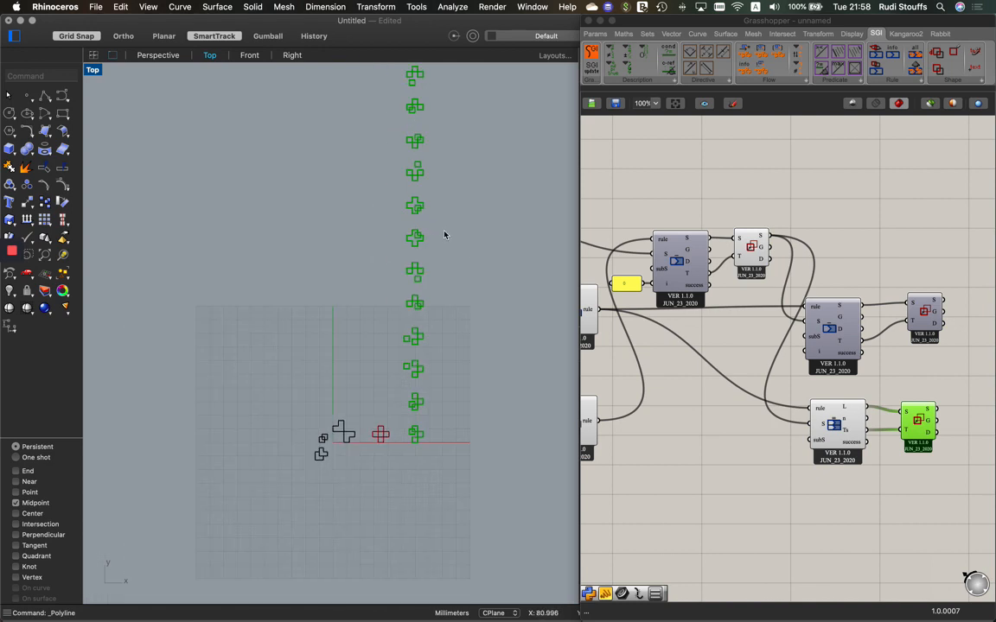
scroll(444, 234, up, 5)
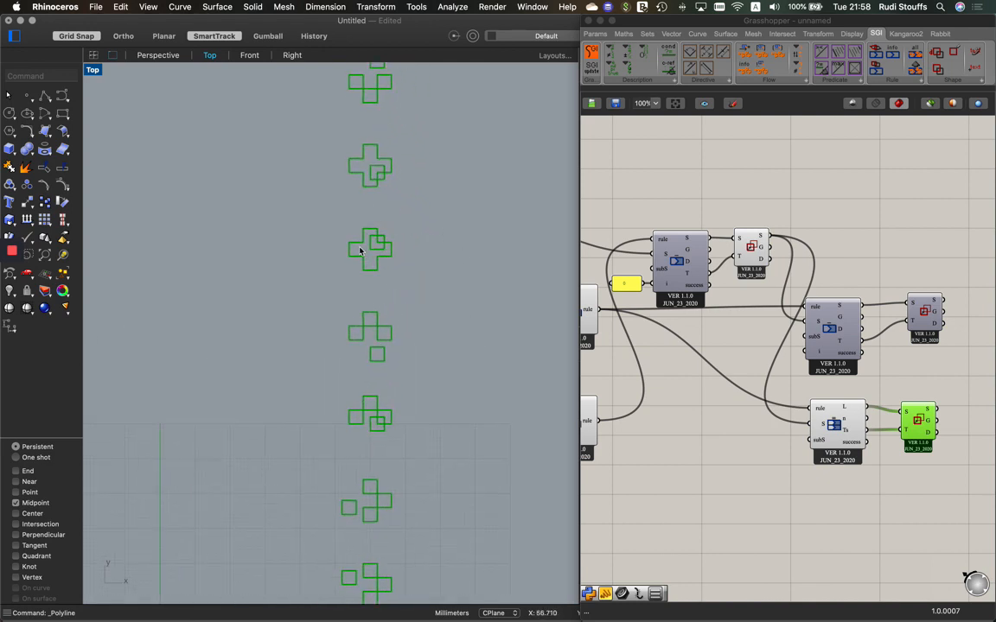
right_drag(447, 303, 434, 137)
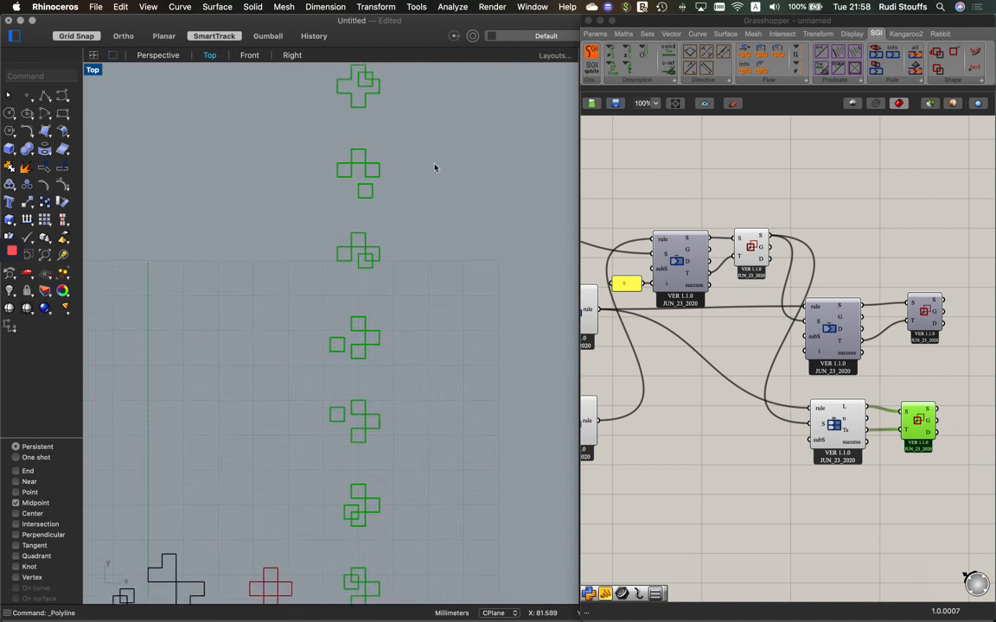
right_drag(452, 158, 442, 197)
- Add a panel containing 6 and connect it to the second SGI Apply's i input
click(755, 355)
double_click(754, 355)
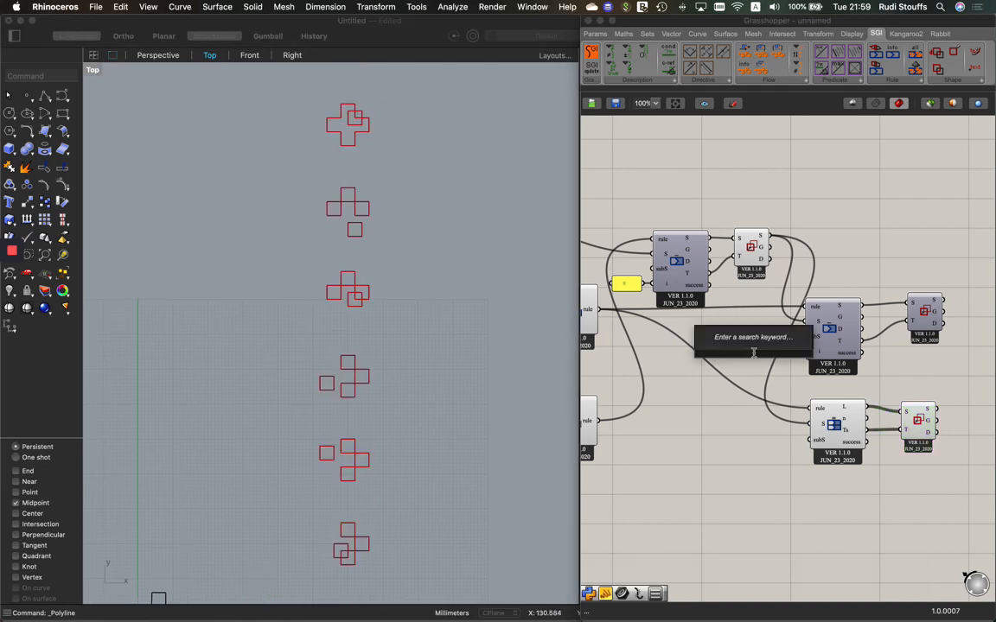
text(//)
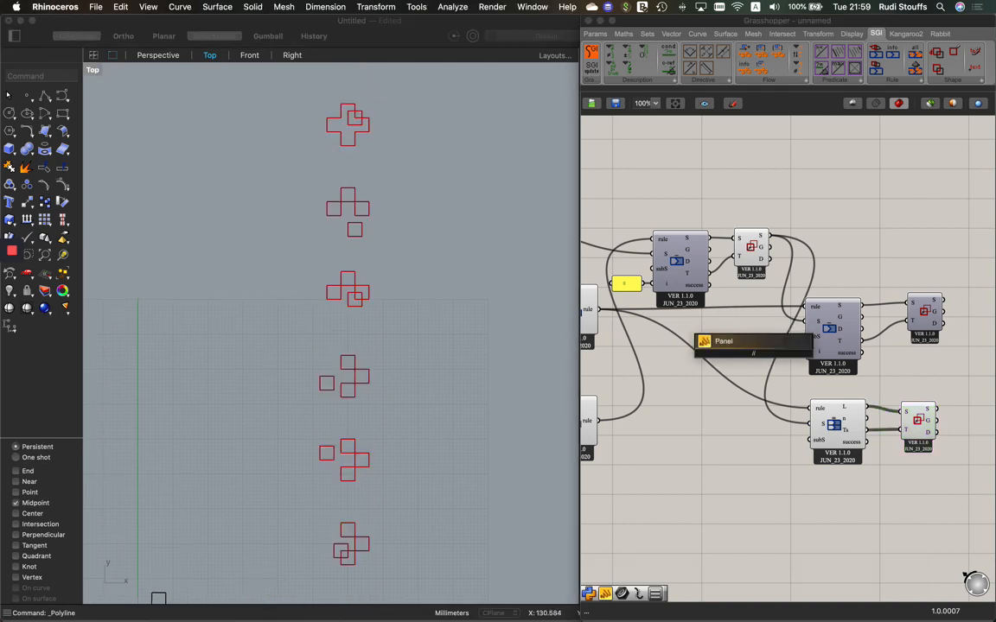
text(6)
key(Return)
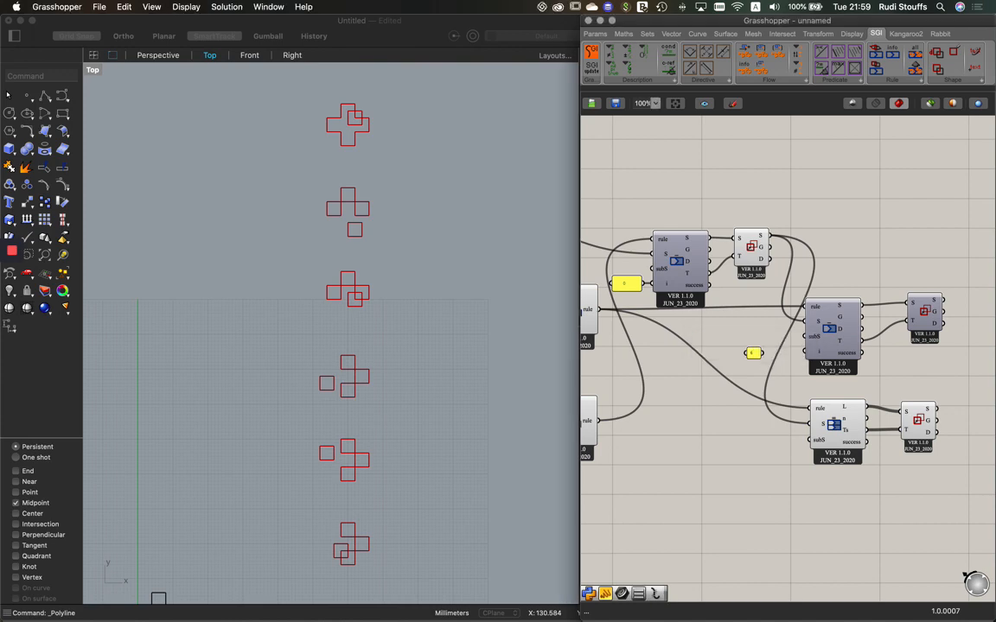
scroll(769, 354, right, 1)
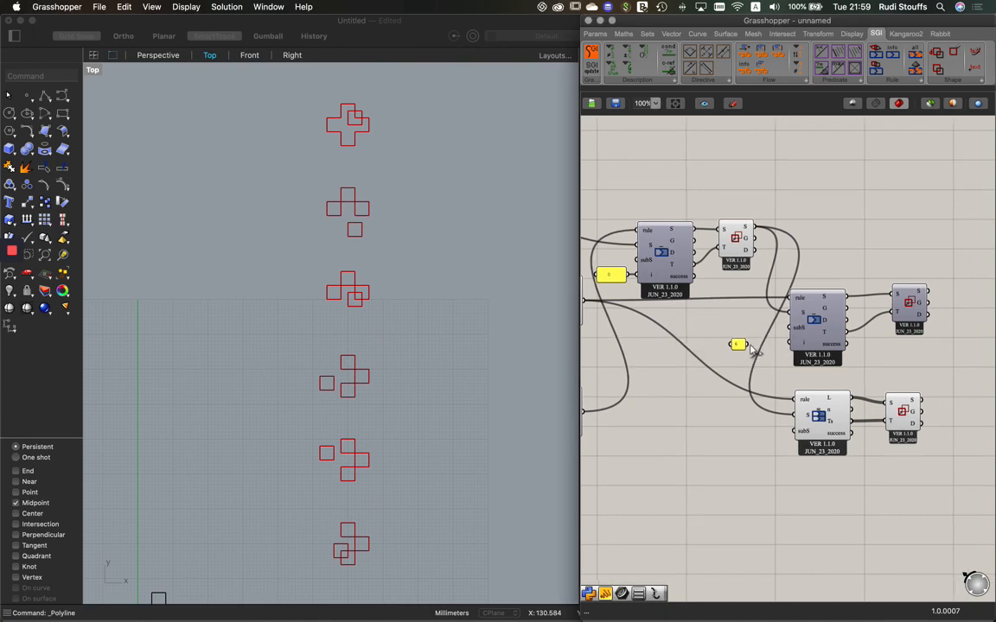
drag(748, 344, 786, 344)
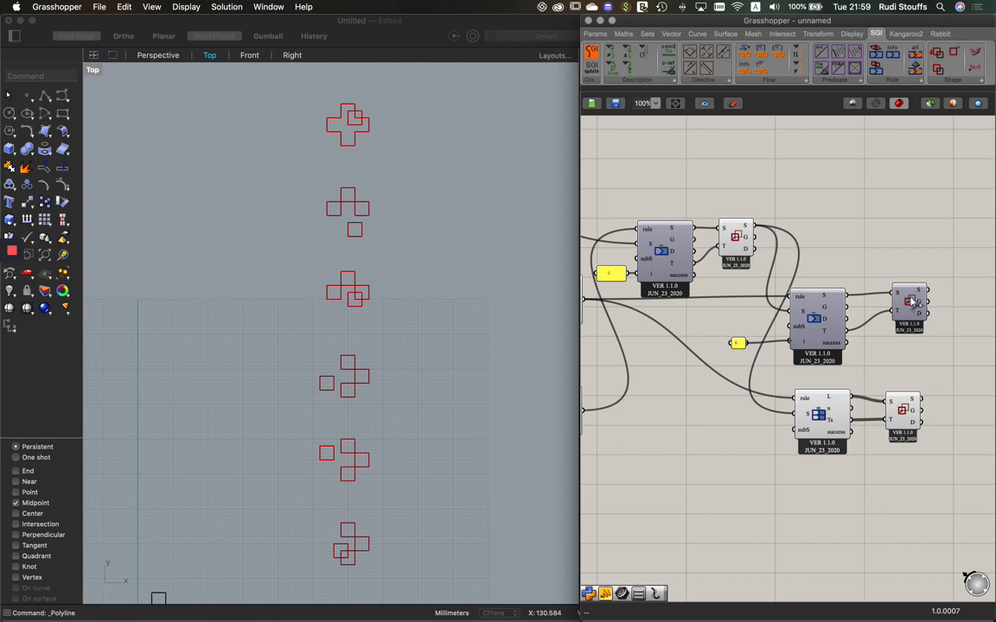
- Turn on the preview of the second SGI Apply's Move Shape, turn off SGI Apply All's Move Shape preview, and view the single result
right_click(911, 301)
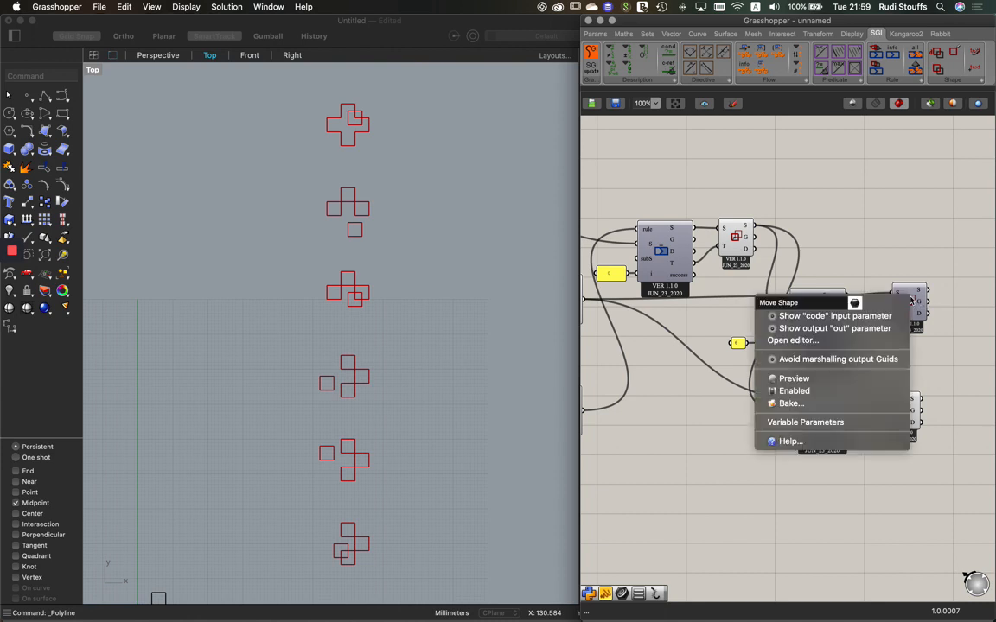
click(842, 379)
right_click(916, 411)
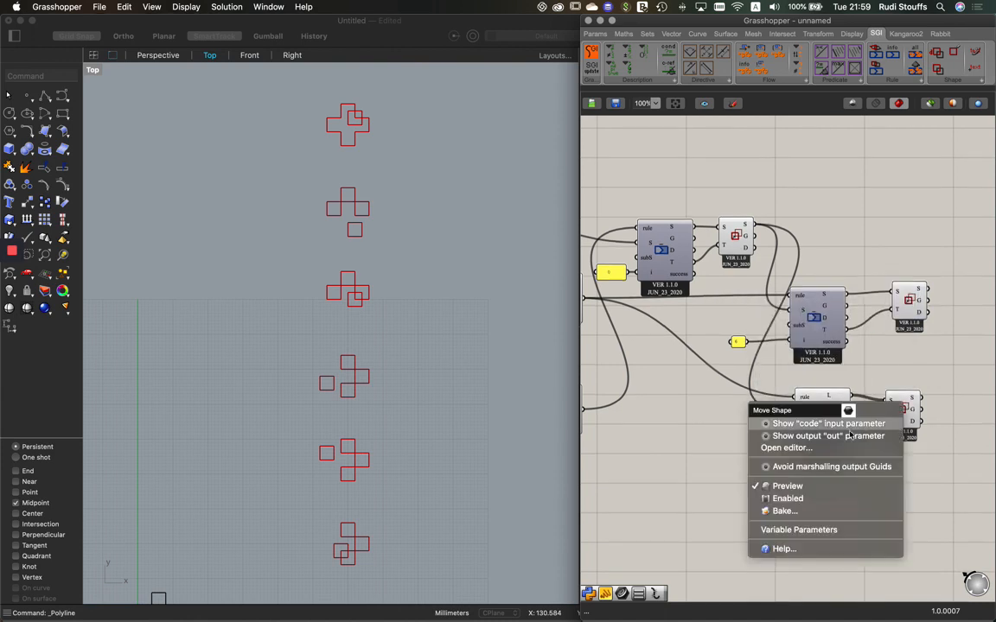
click(825, 487)
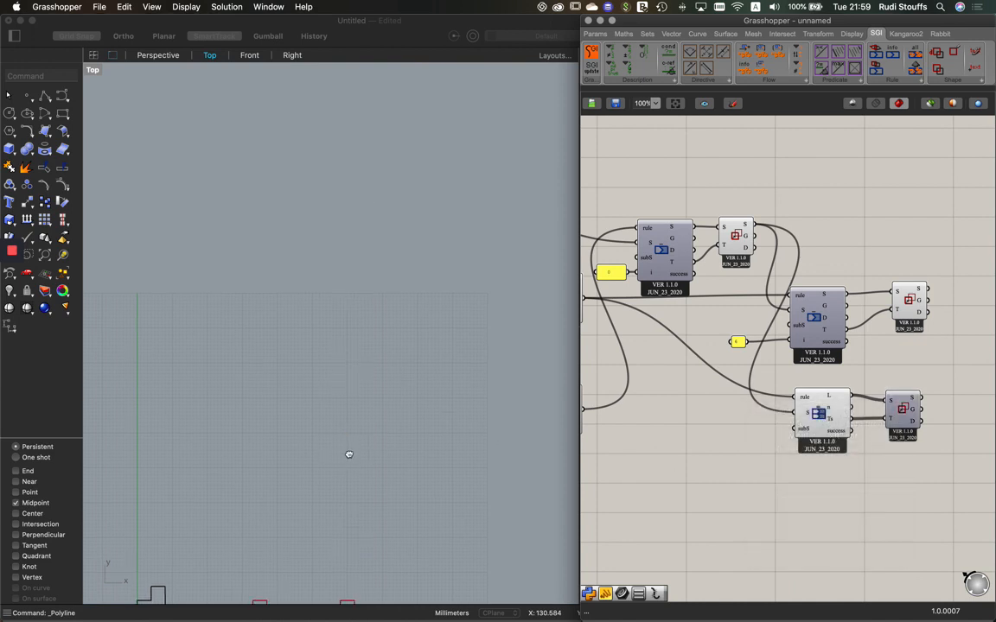
right_drag(346, 454, 433, 236)
scroll(433, 236, down, 5)
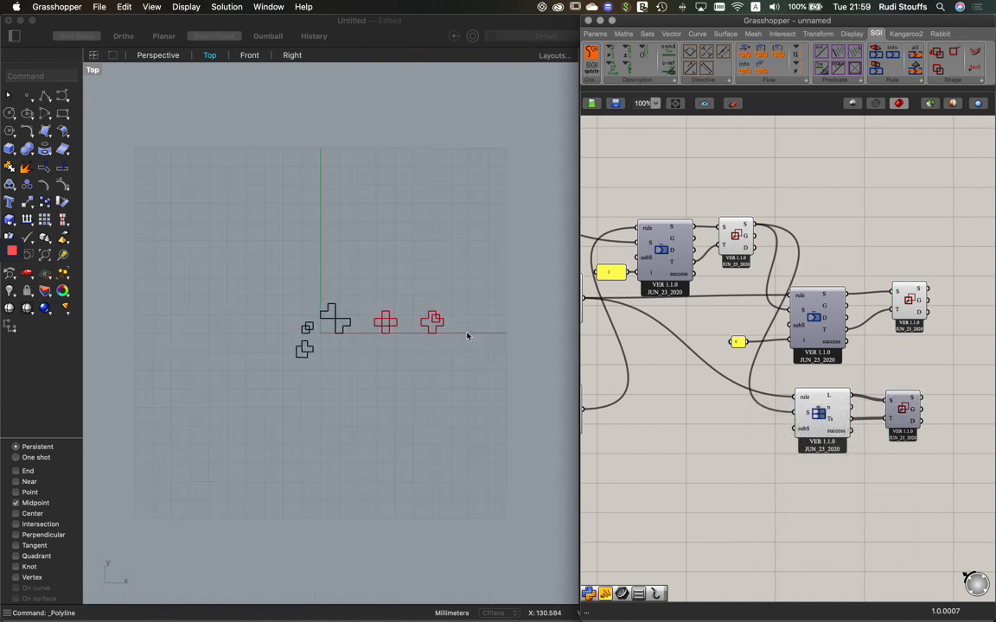
scroll(467, 336, up, 5)
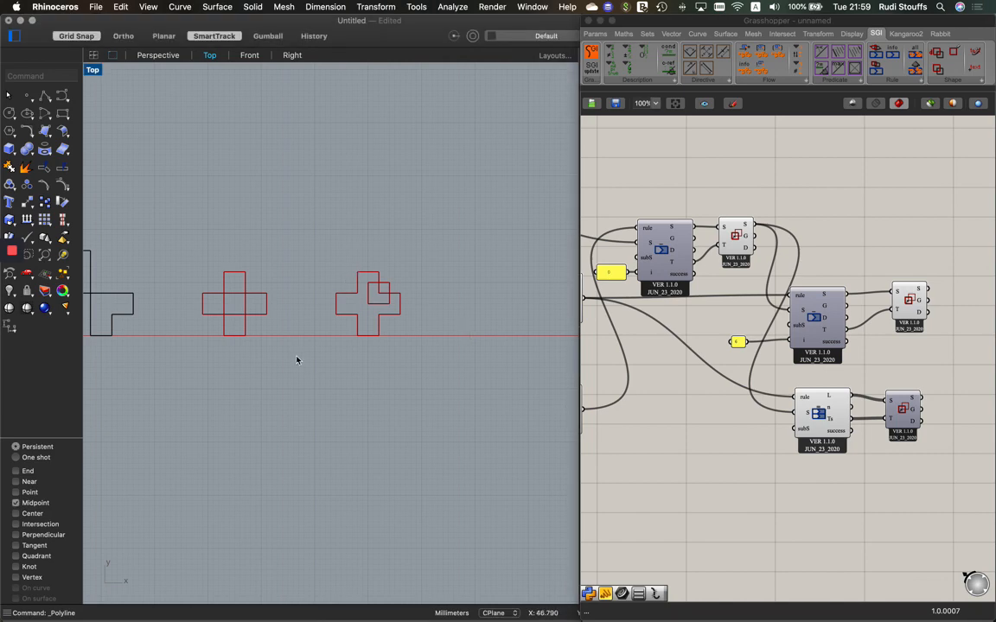
right_drag(298, 359, 381, 390)
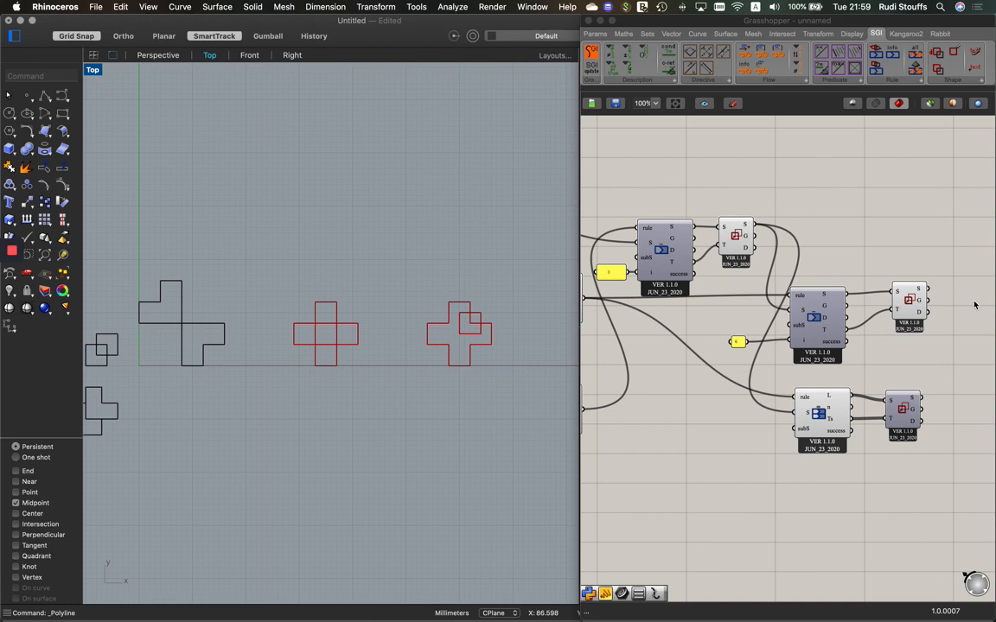
- Hide the preview of the second SGI Apply's Move Shape and show the preview of SGI Apply All's Move Shape again
right_click(817, 303)
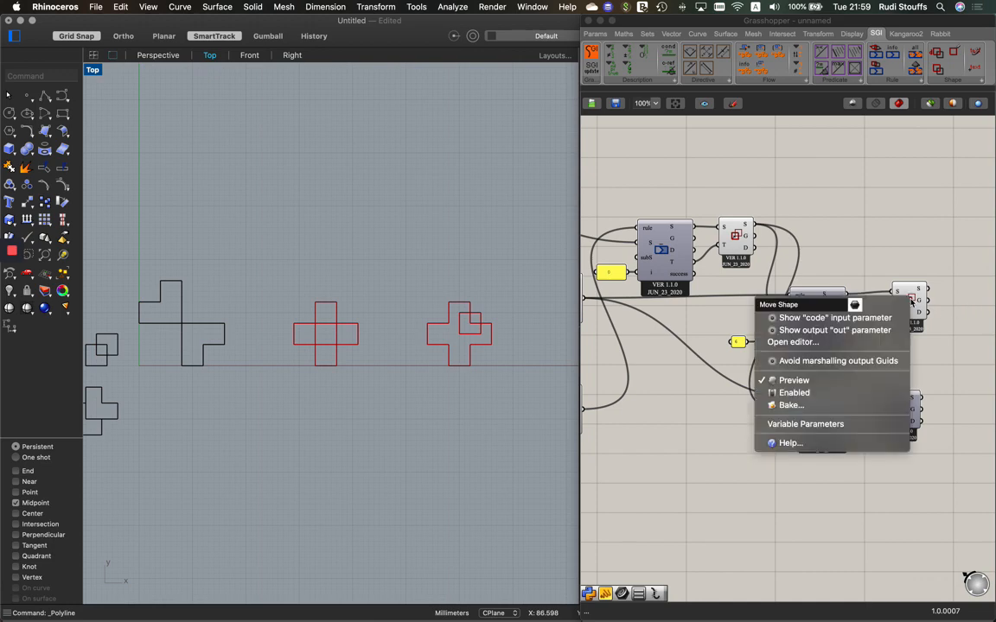
click(784, 381)
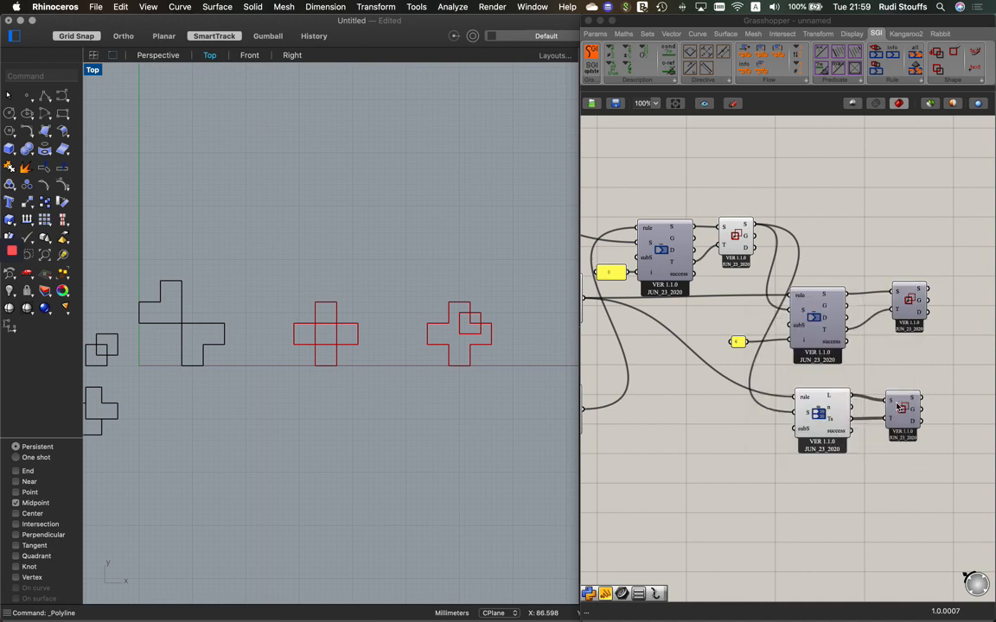
right_click(897, 408)
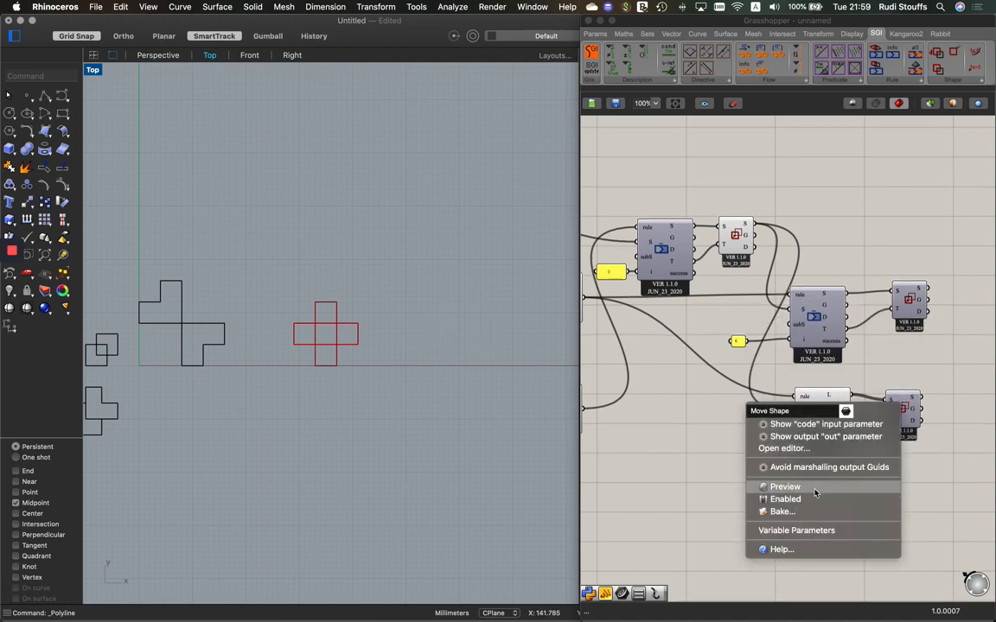
click(785, 487)
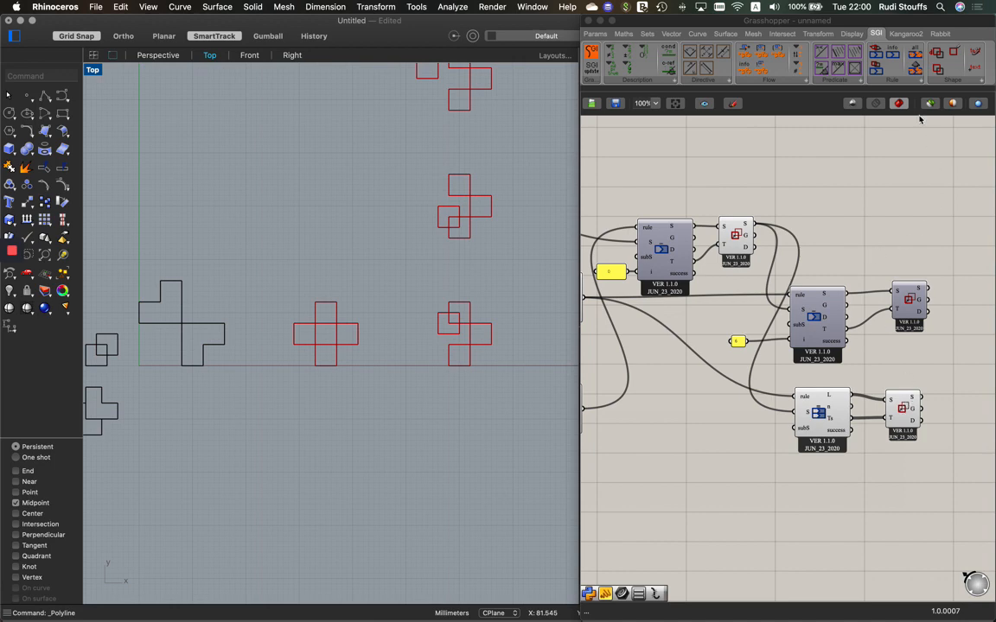
- Add an SGI Matches component below SGI Apply All and connect the "square" rule and the first Move Shape's S output to its inputs
click(929, 84)
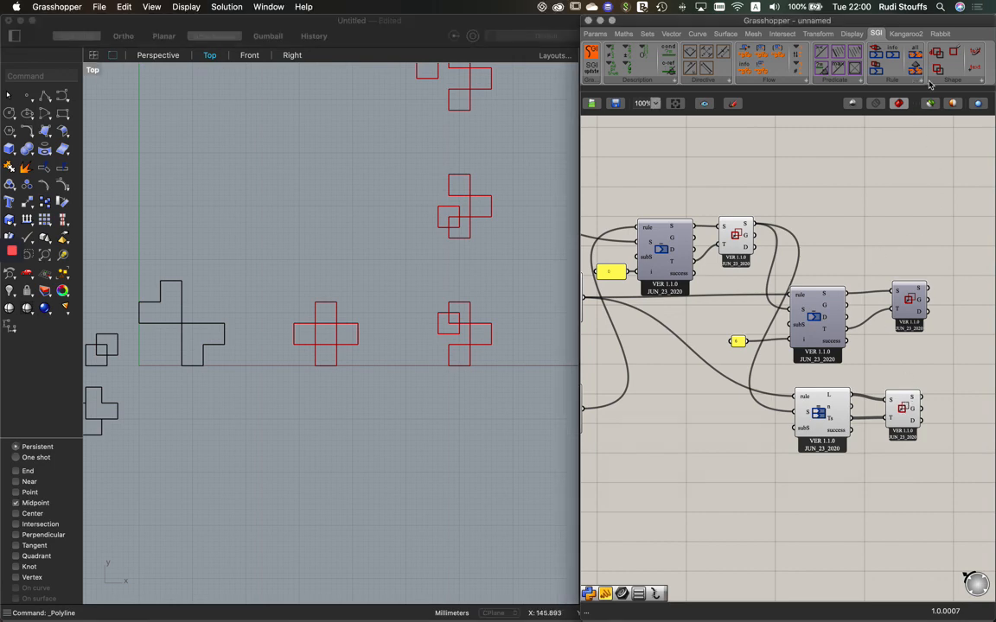
click(920, 82)
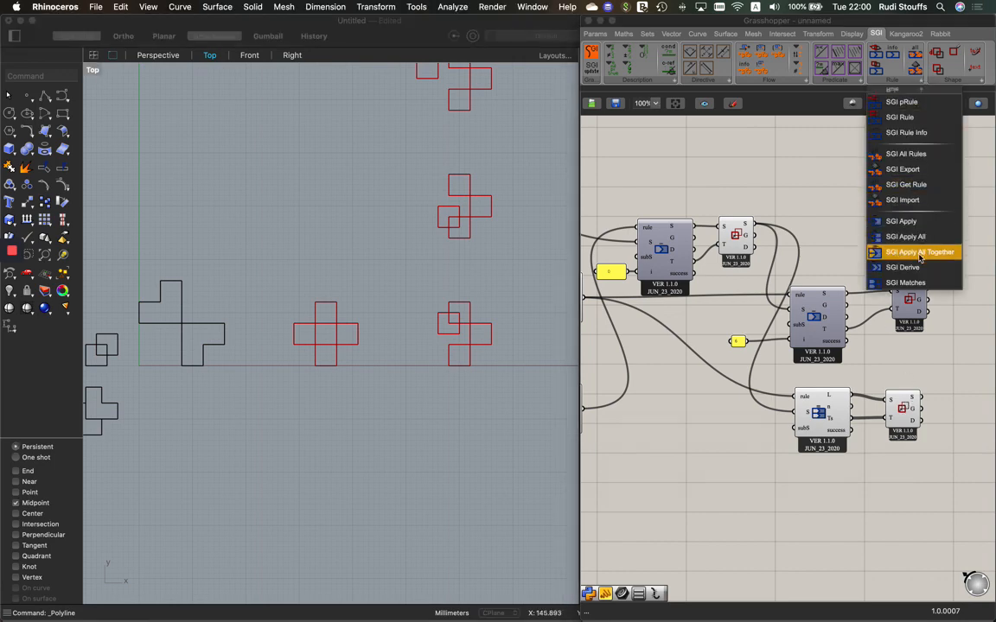
click(908, 282)
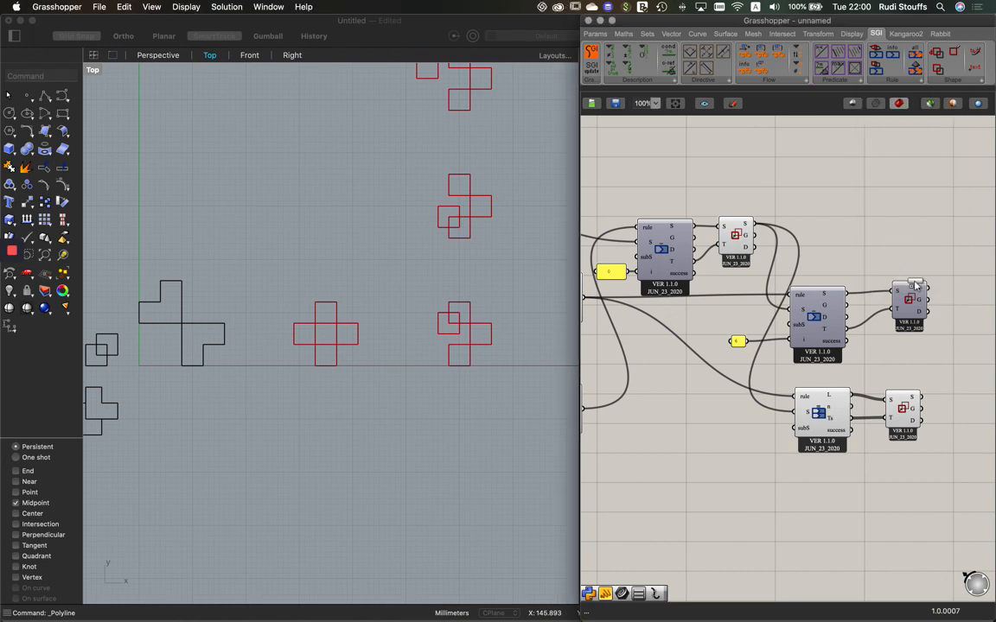
click(832, 496)
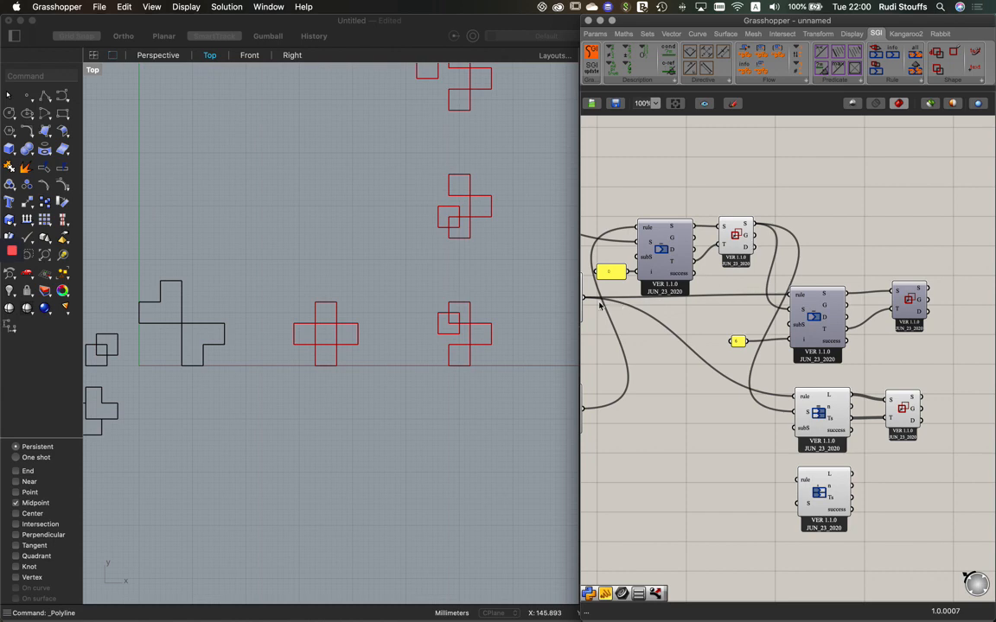
drag(584, 298, 796, 477)
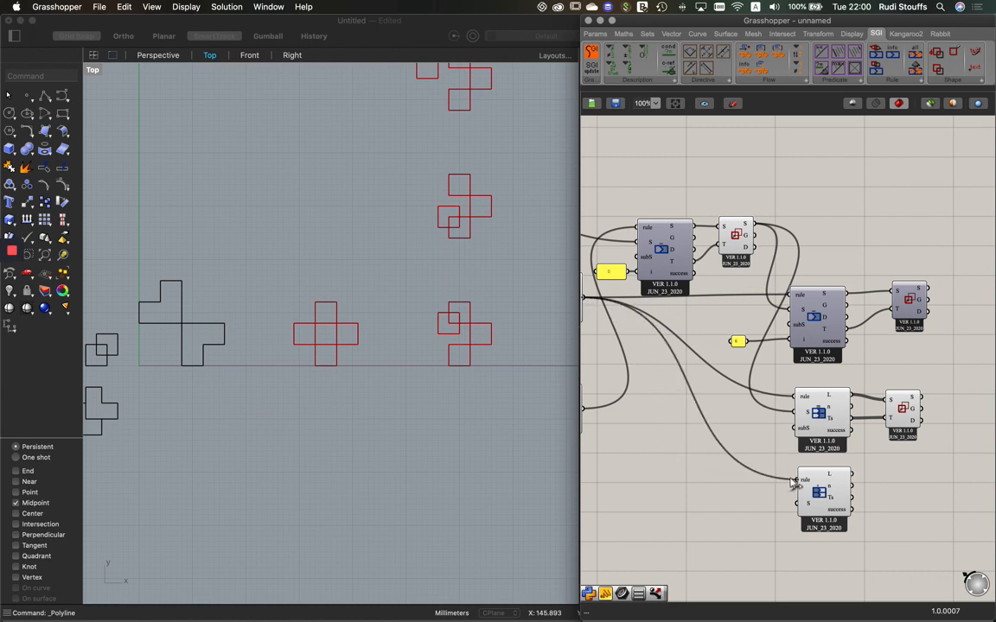
drag(753, 226, 800, 505)
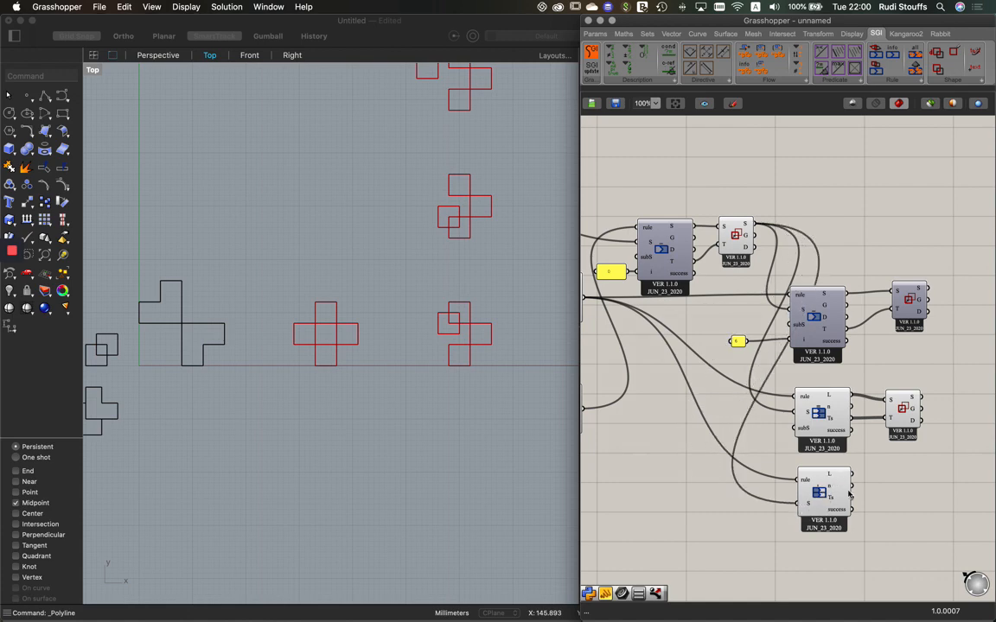
- Hide SGI Apply All's Move Shape preview and add an SGI Move Shape fed by SGI Matches' L and Ts outputs
right_click(903, 407)
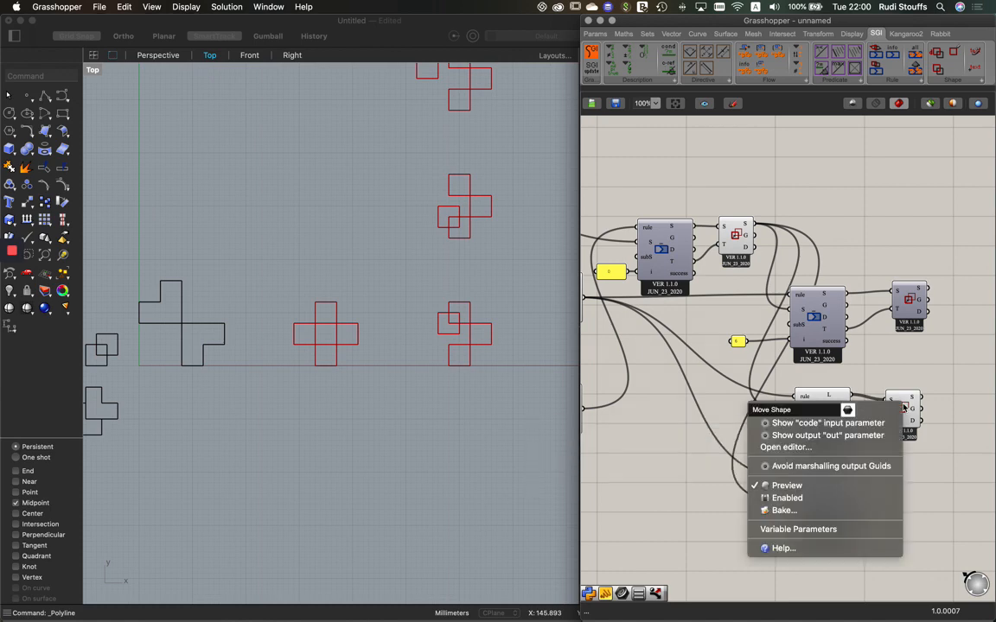
click(868, 489)
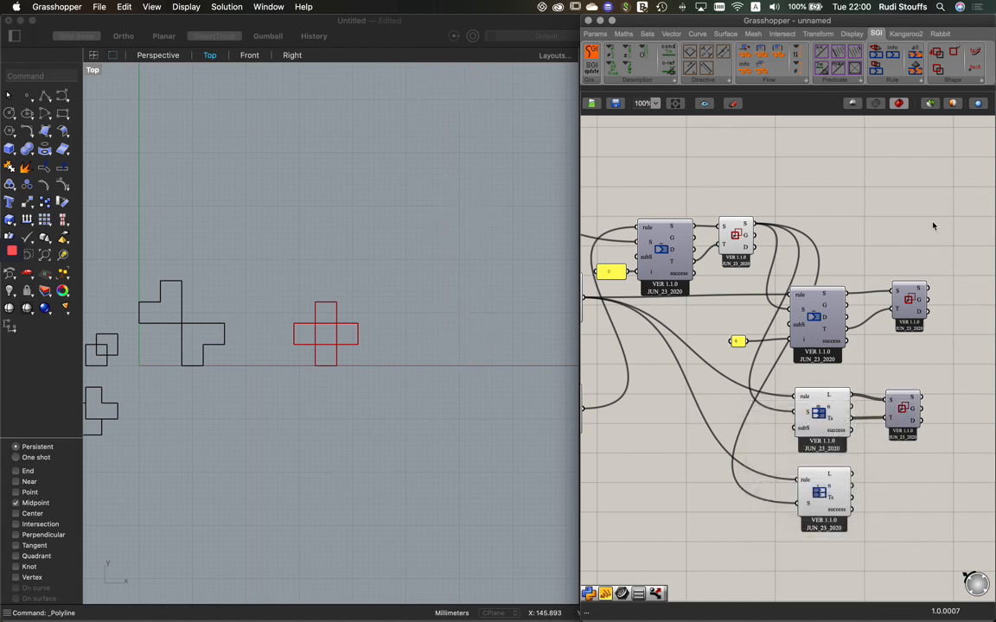
click(953, 81)
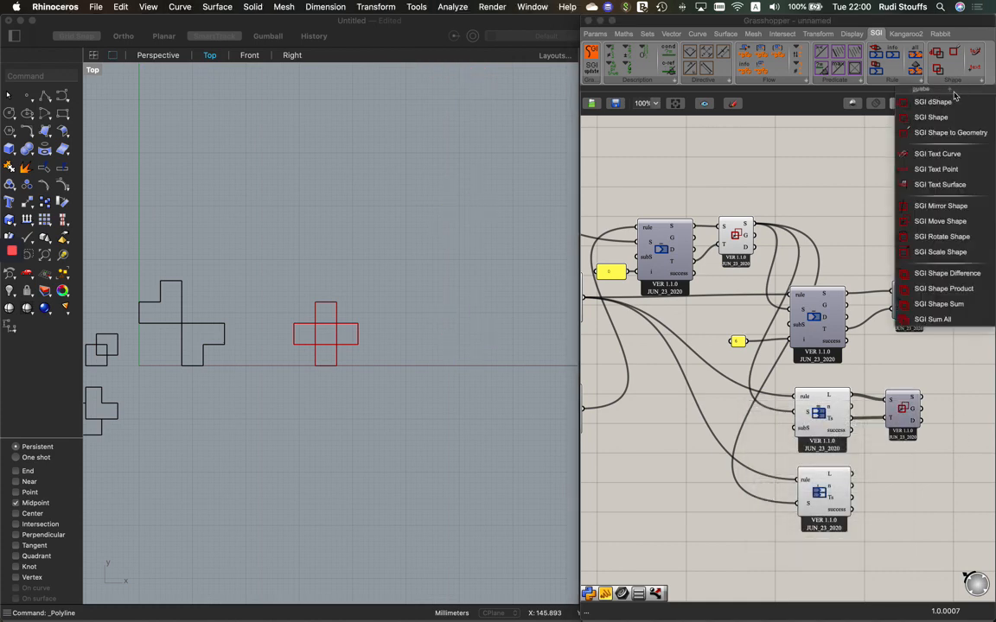
click(942, 221)
click(904, 489)
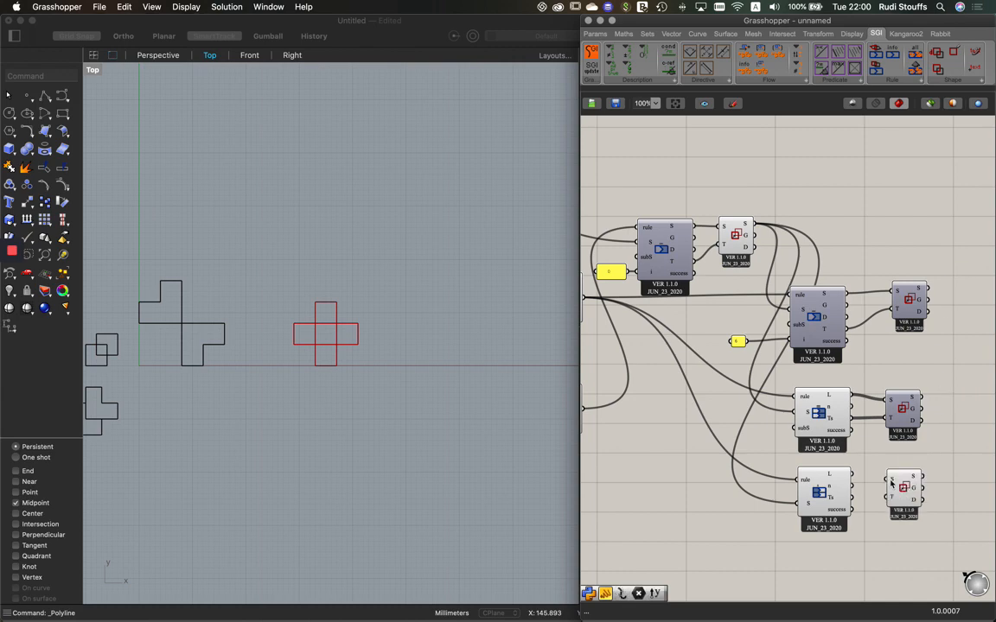
drag(856, 477, 890, 478)
right_drag(492, 229, 482, 343)
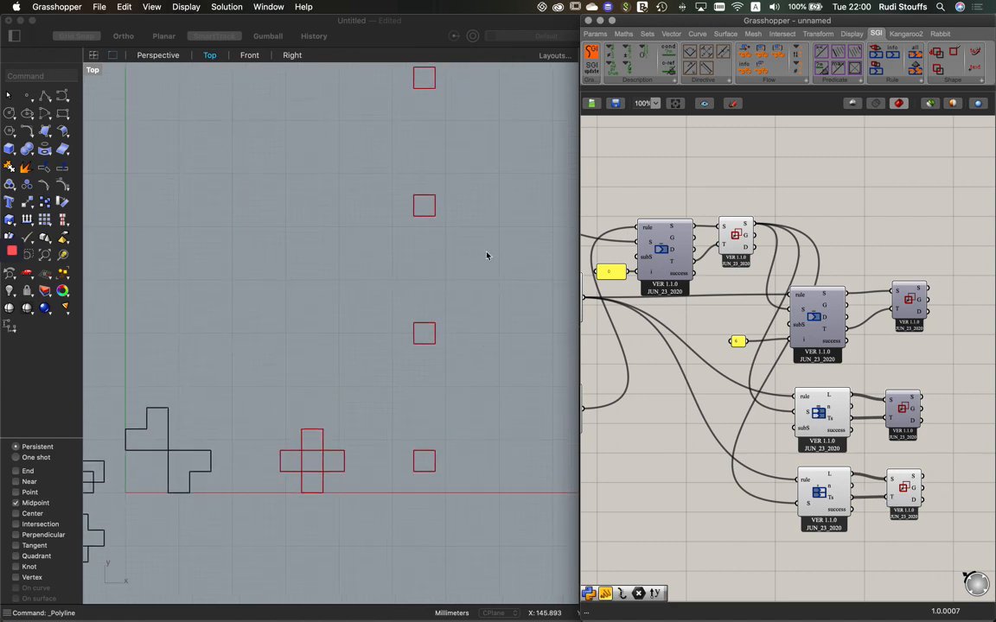
click(493, 202)
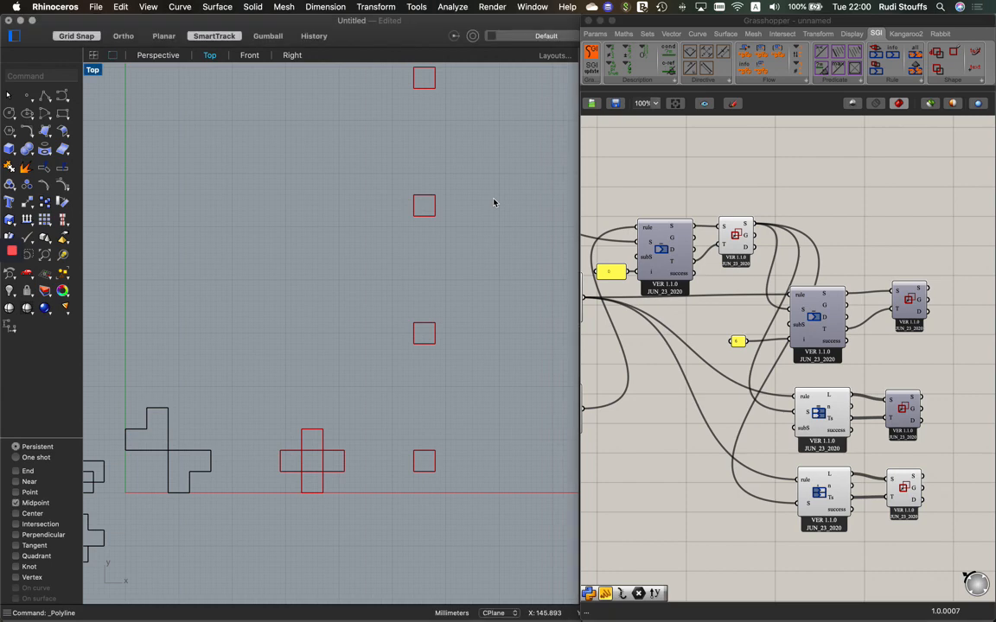
- Examine the full column of displaced "square" rule matches above the initial shapes in the Top viewport
scroll(494, 202, down, 8)
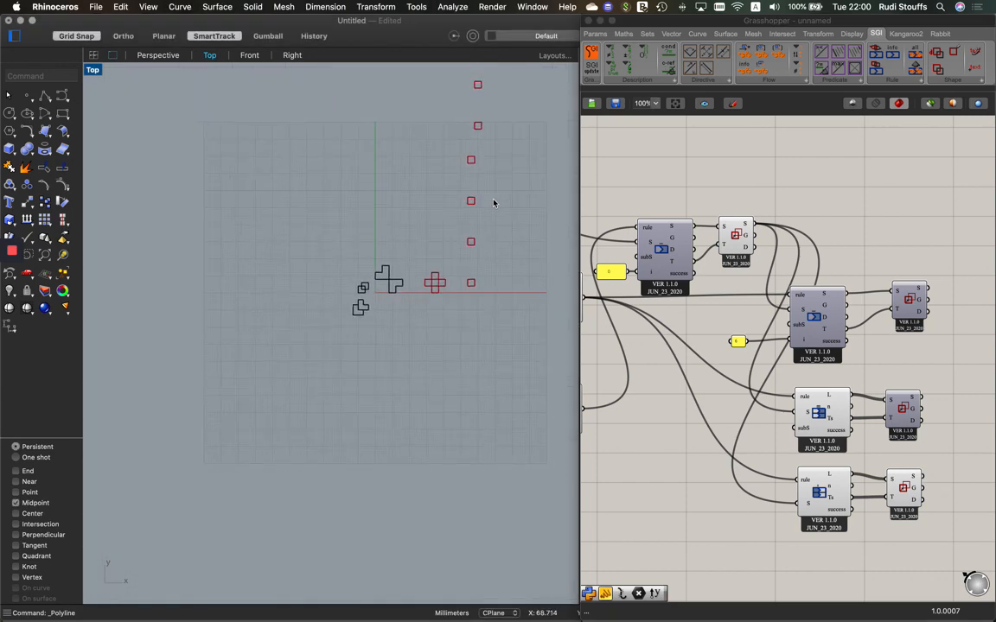
scroll(493, 203, down, 3)
right_drag(504, 163, 433, 402)
right_drag(459, 259, 471, 186)
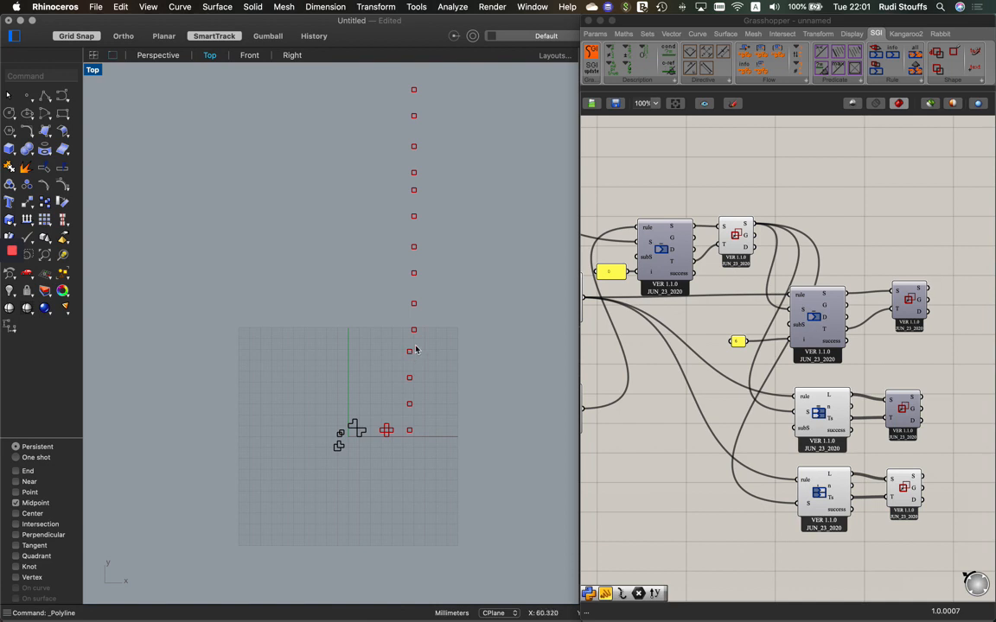
right_drag(467, 331, 446, 438)
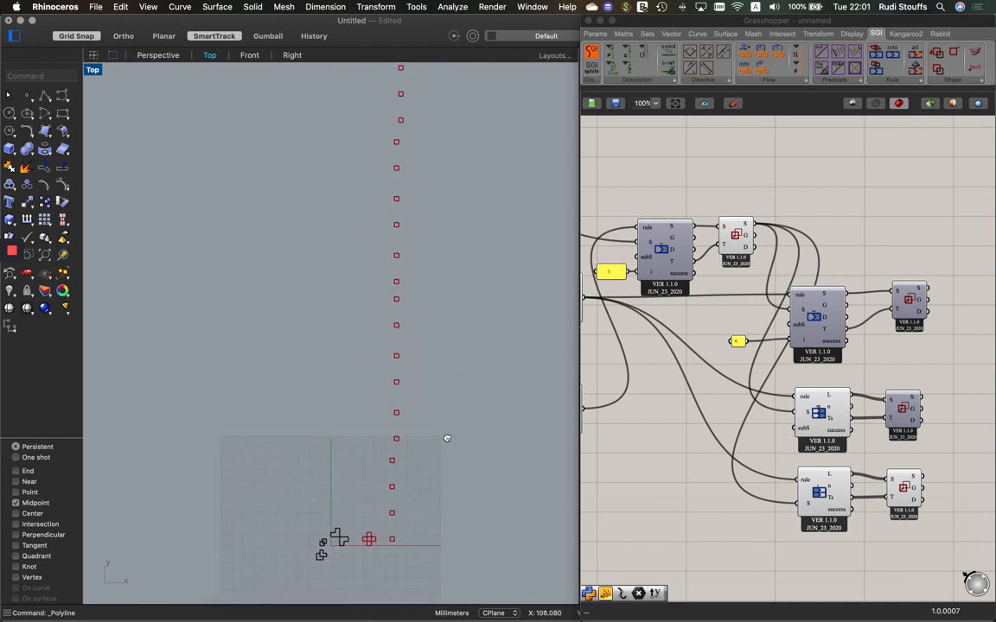
scroll(447, 441, up, 3)
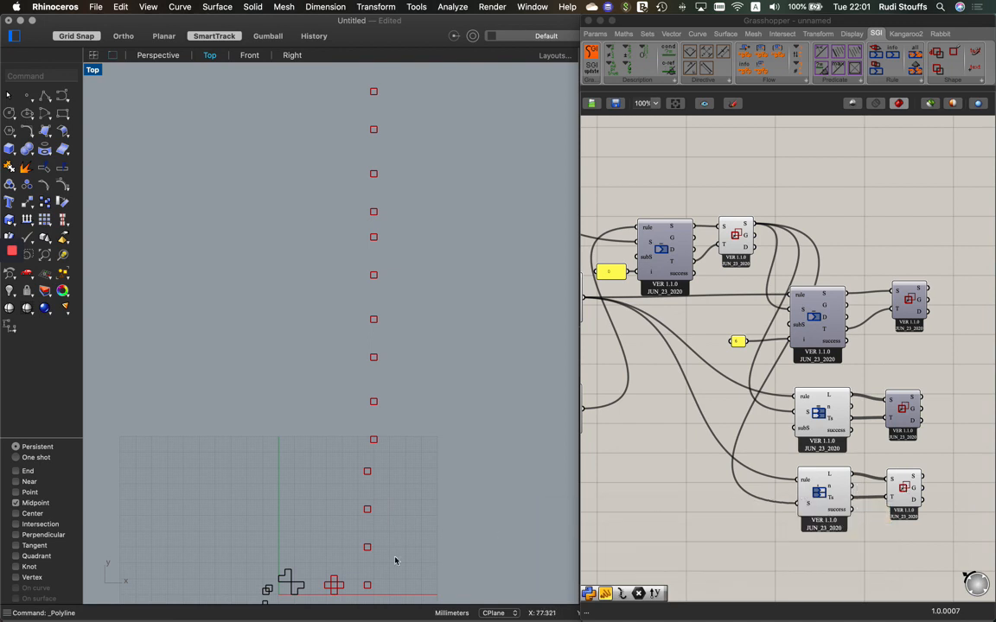
- Move SGI Matches and its Move Shape closer to the rule components, and rewire its inputs to the initial shape's S output and the "lshape" rule
right_drag(666, 460, 737, 464)
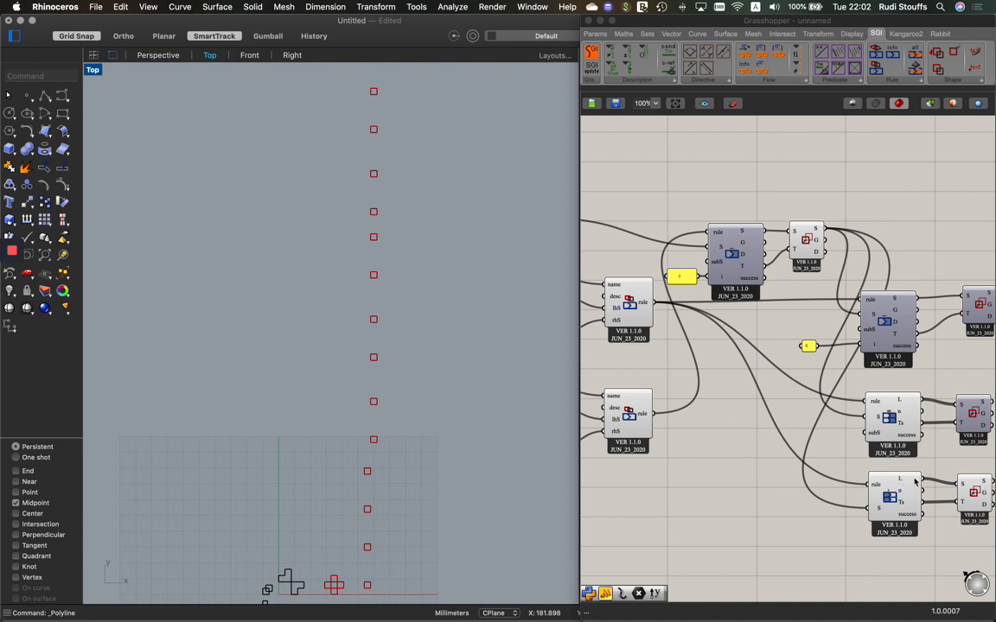
drag(849, 458, 870, 509)
click(911, 541)
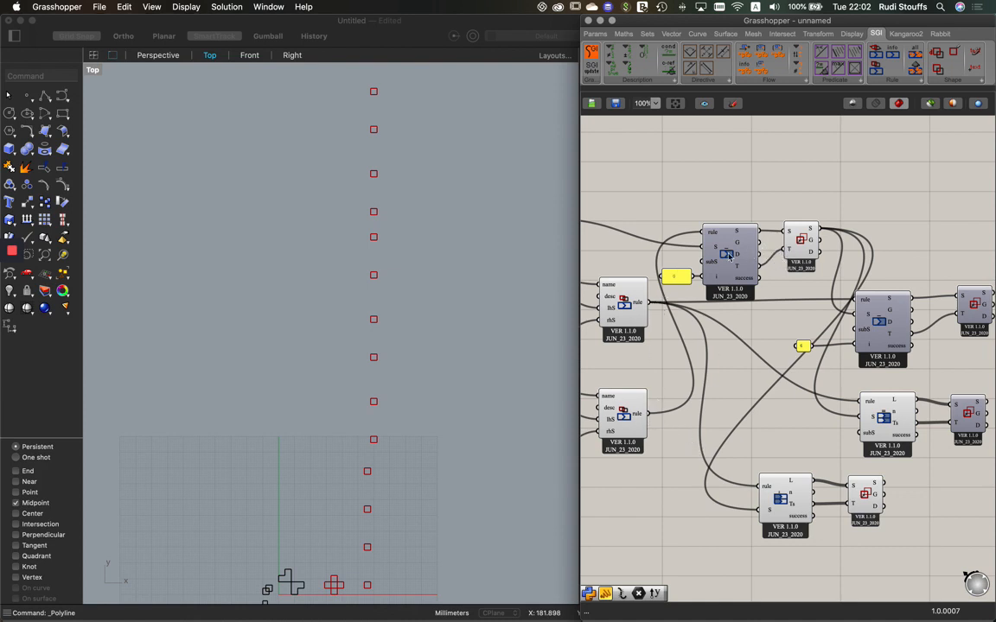
right_drag(655, 178, 826, 190)
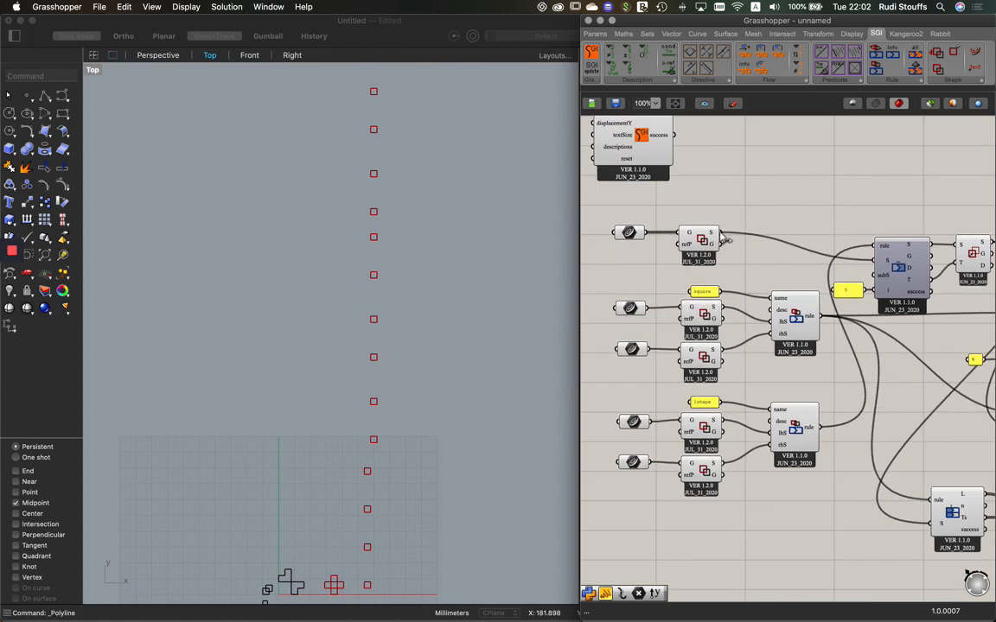
drag(717, 231, 925, 525)
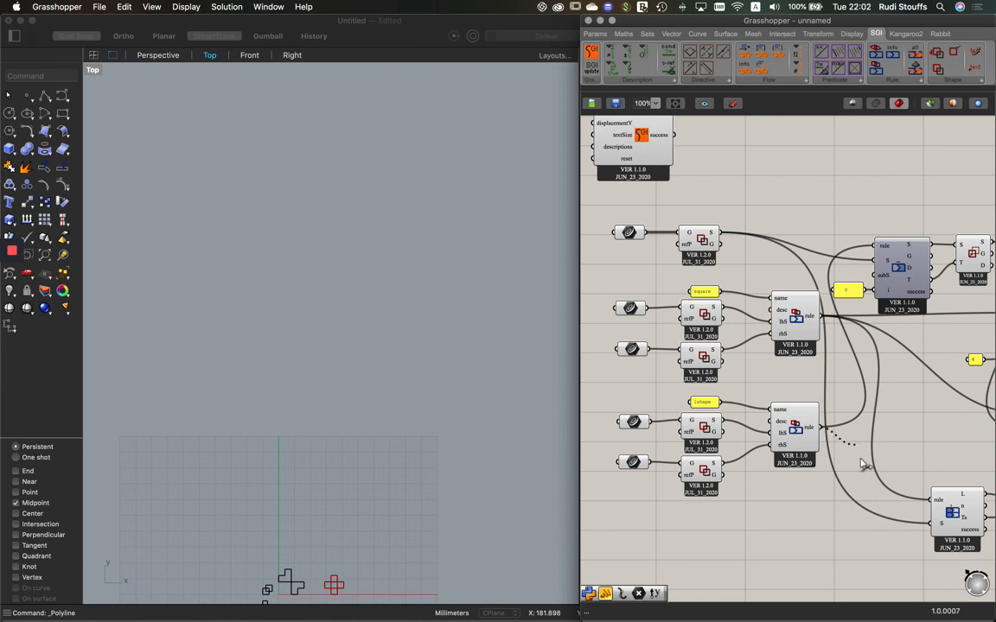
drag(819, 427, 931, 503)
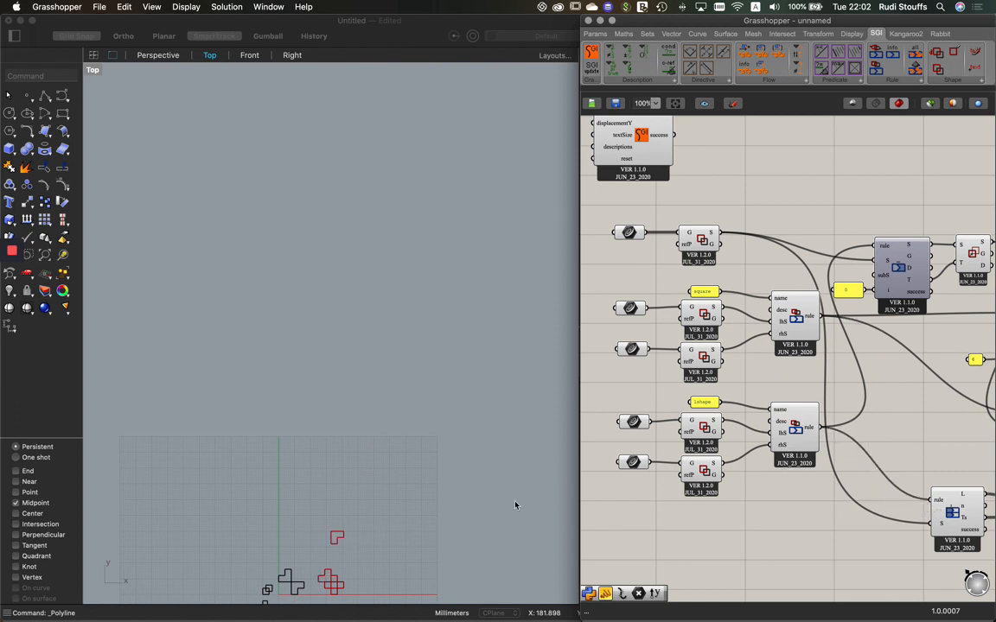
- Hide the preview of the first SGI Apply's Move Shape and view the "lshape" matches beside the initial shape
right_drag(937, 430, 825, 424)
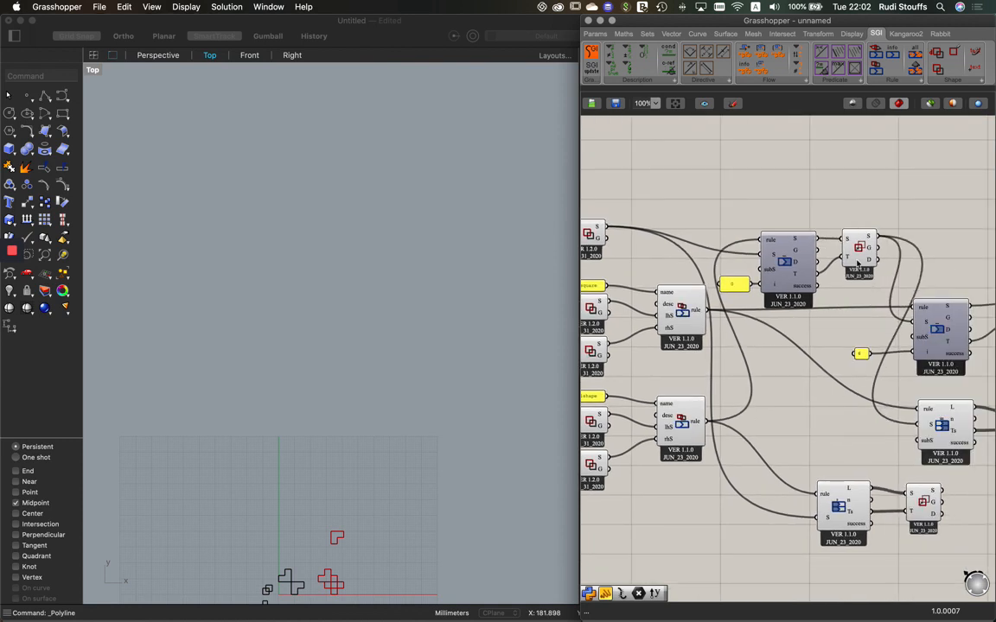
right_click(775, 229)
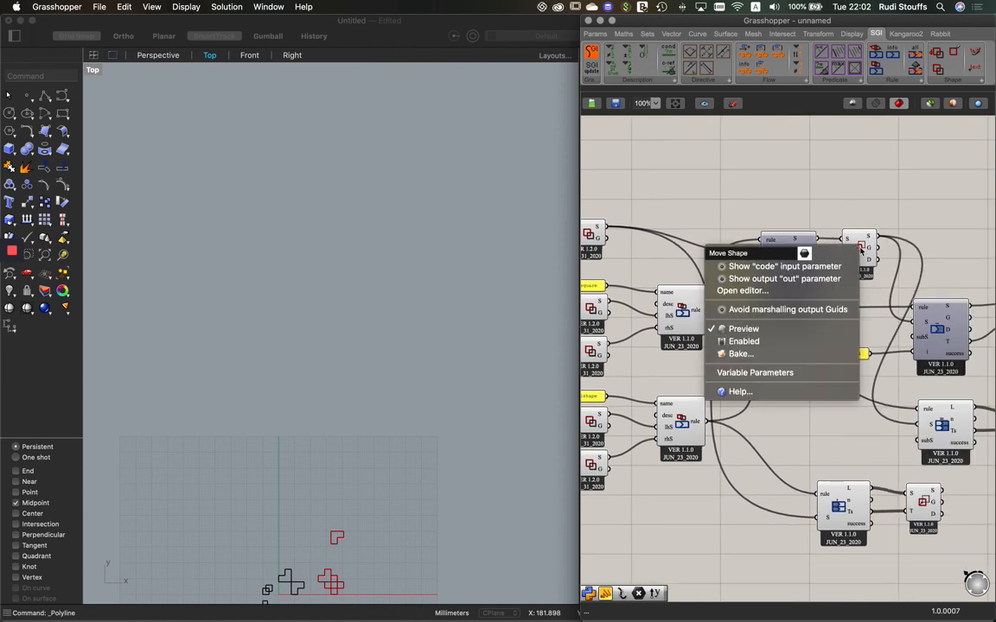
click(773, 332)
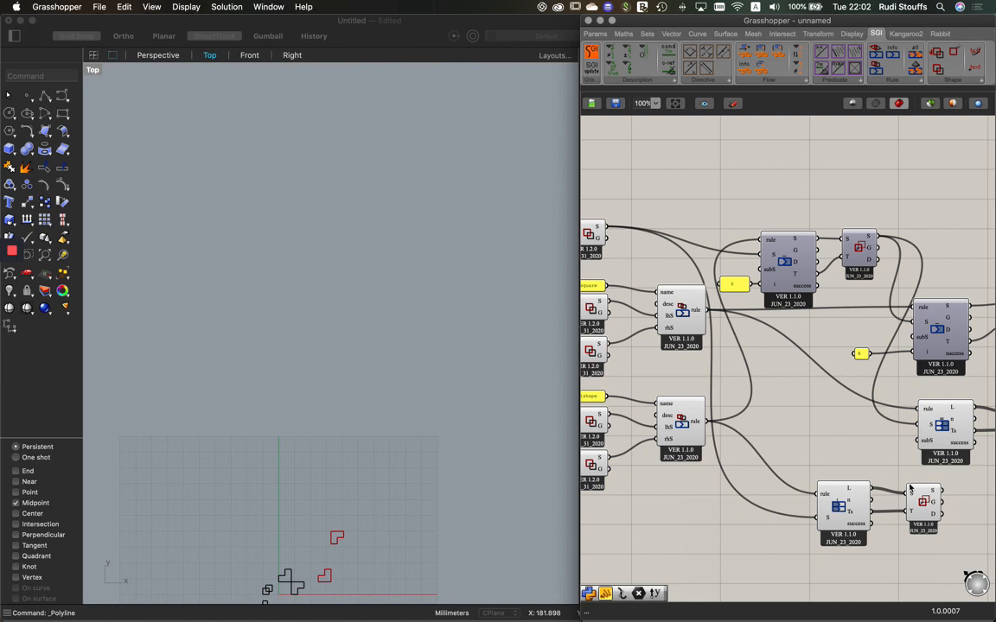
right_drag(823, 448, 836, 417)
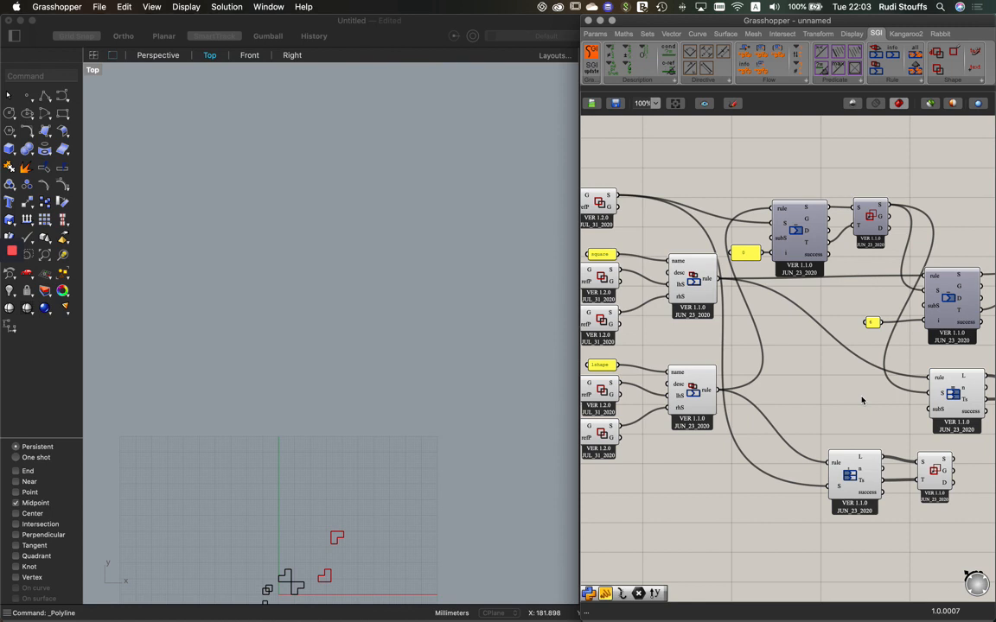
right_drag(479, 464, 497, 278)
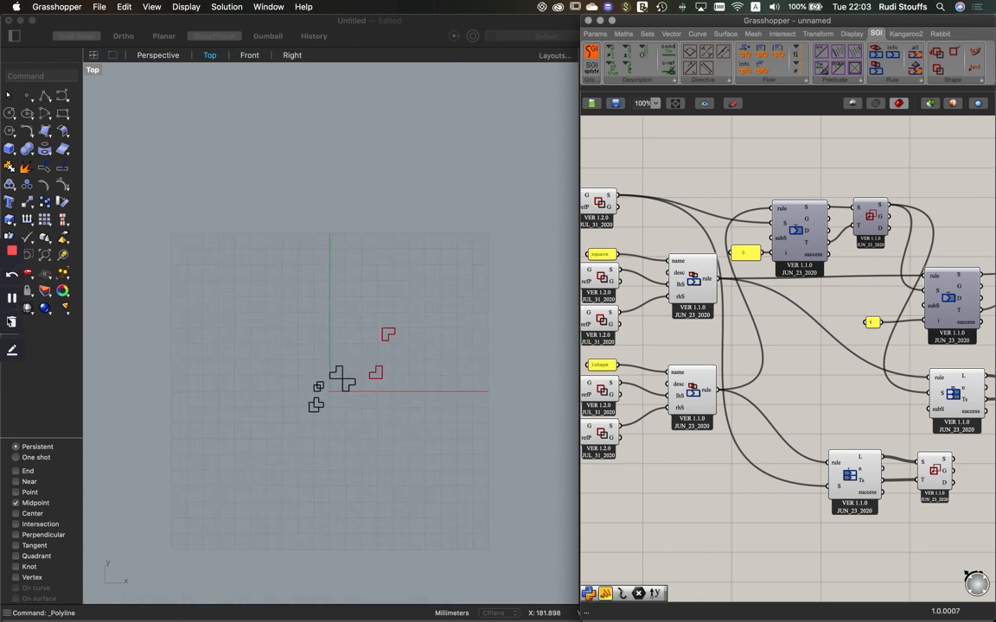